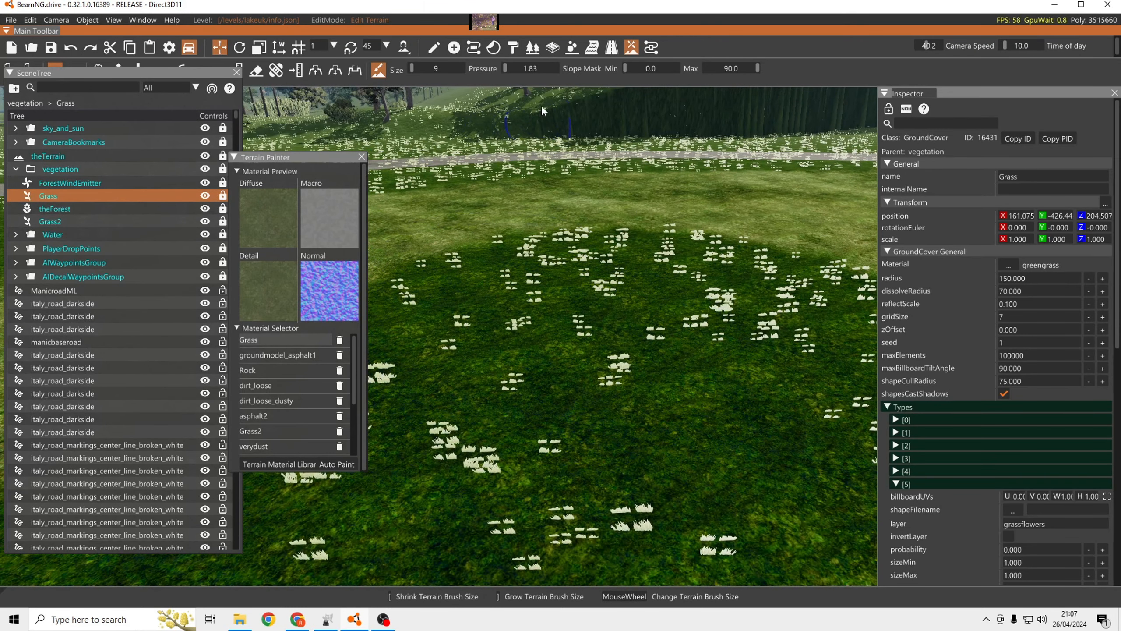
Prepare a new Ground Cover object with the Create Object tool, and return to object manipulation mode.
click(453, 47)
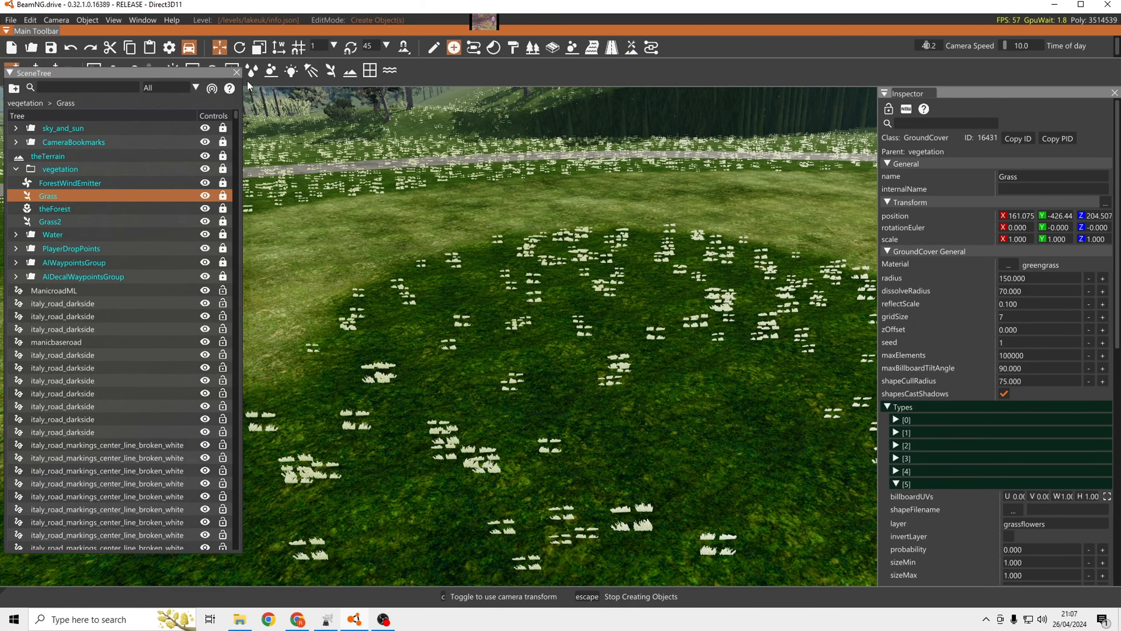
drag(183, 72, 237, 111)
key(s)
right_drag(385, 196, 304, 142)
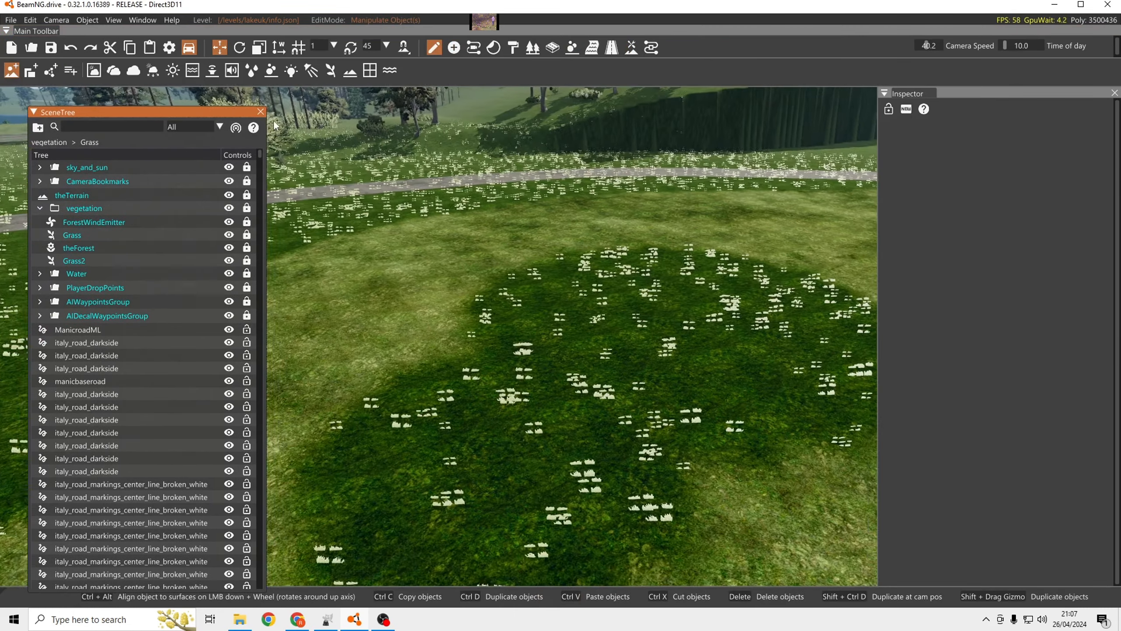
click(453, 48)
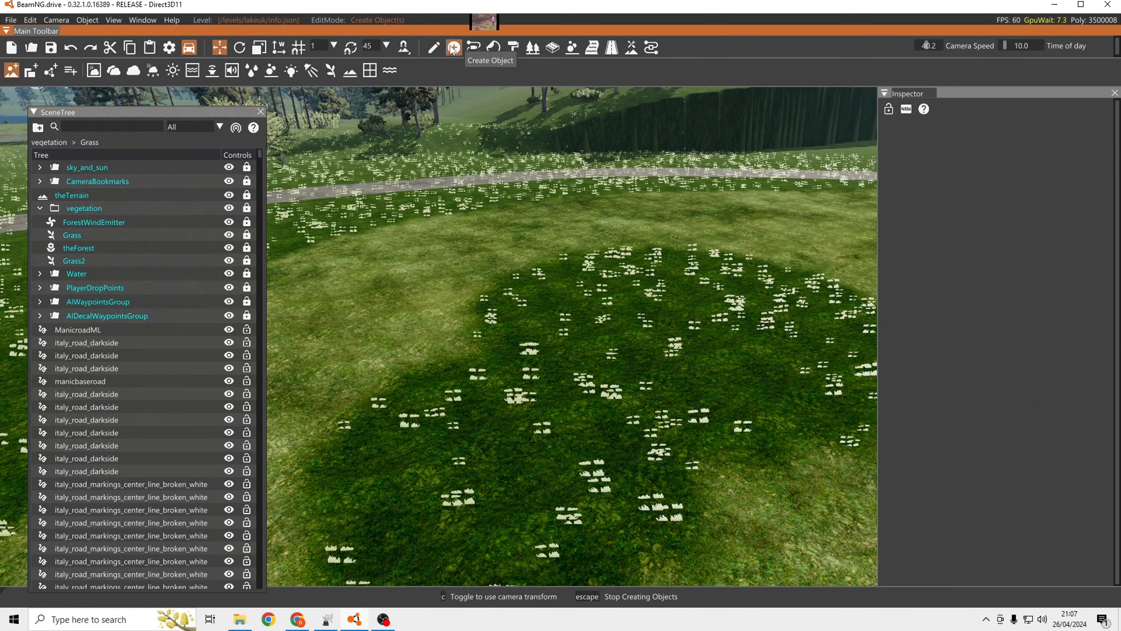
click(330, 71)
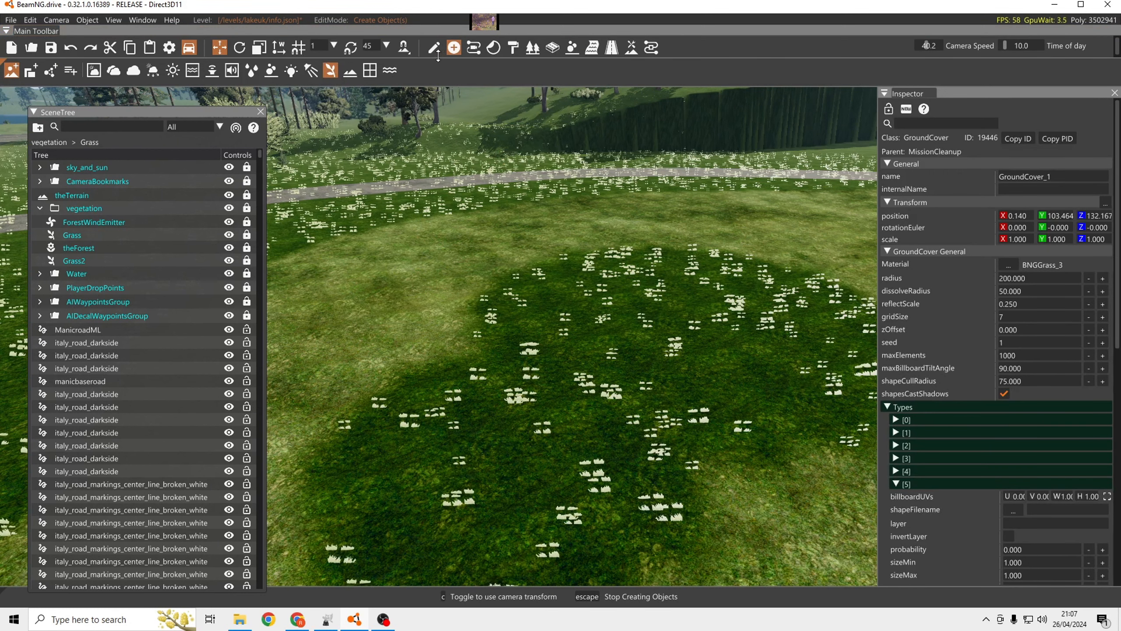
click(434, 48)
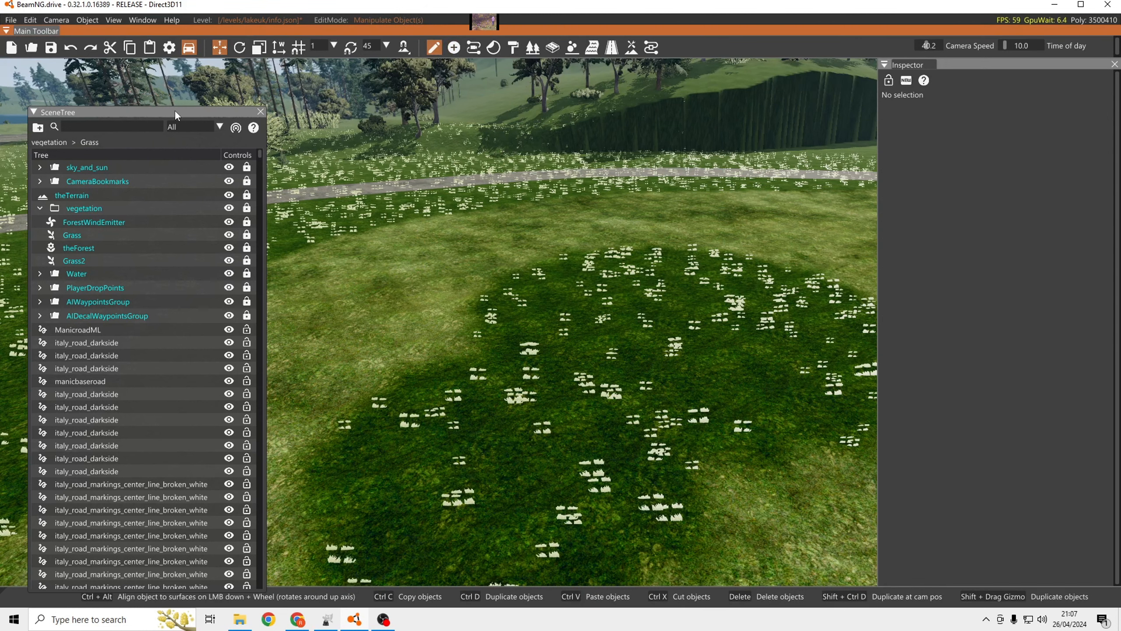
Select the Grass2 ground cover and look through the scene tree for the other grass objects.
drag(175, 110, 166, 78)
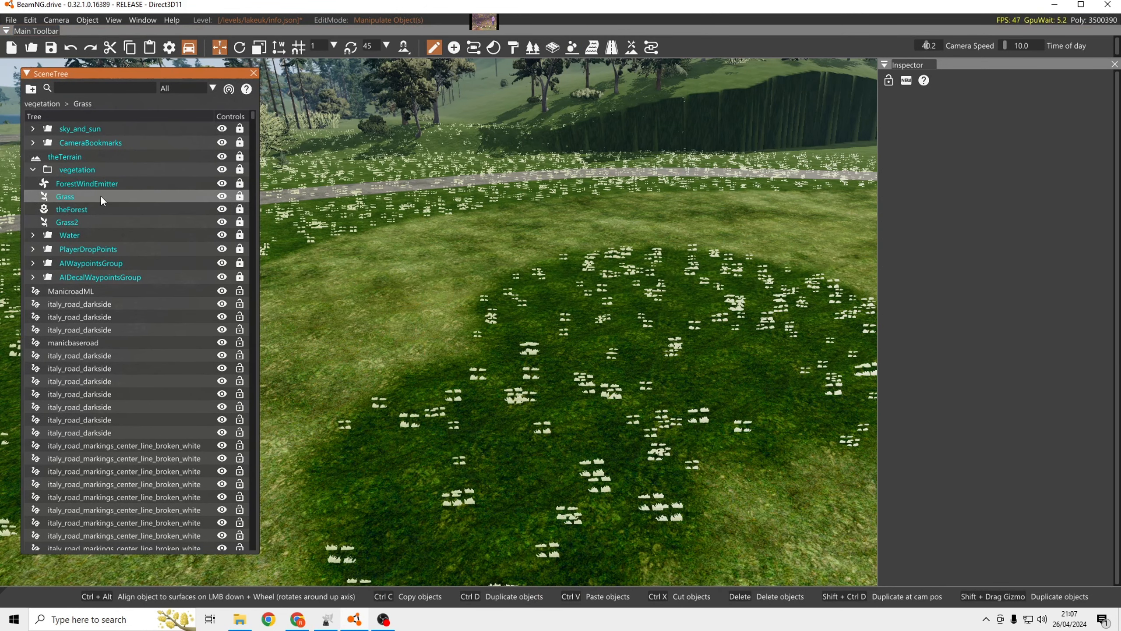
click(87, 222)
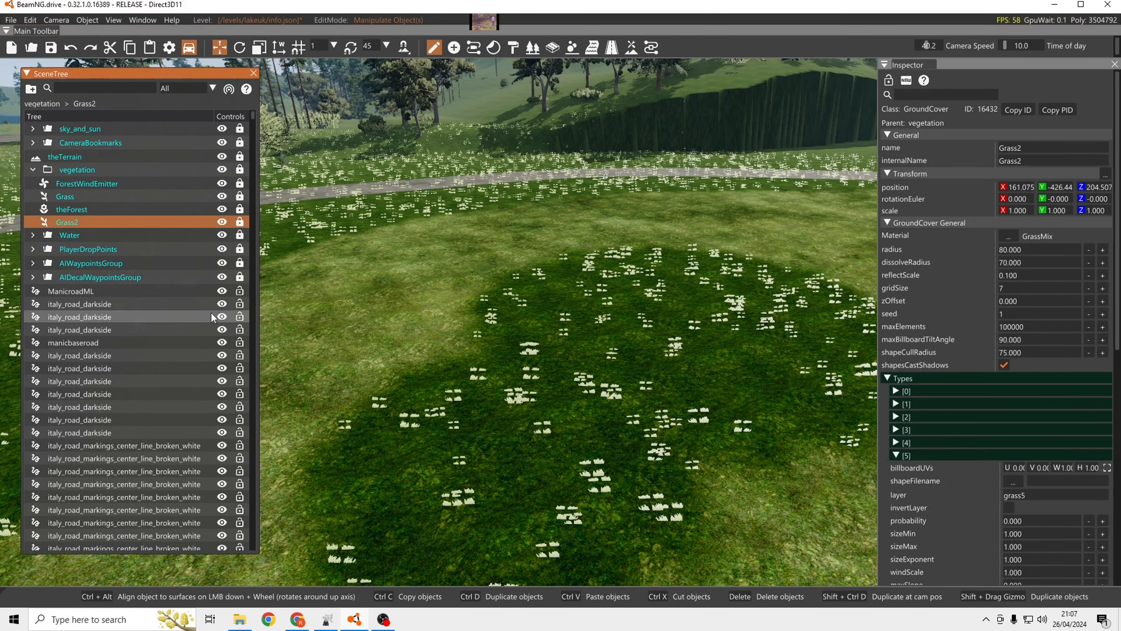
drag(251, 115, 260, 555)
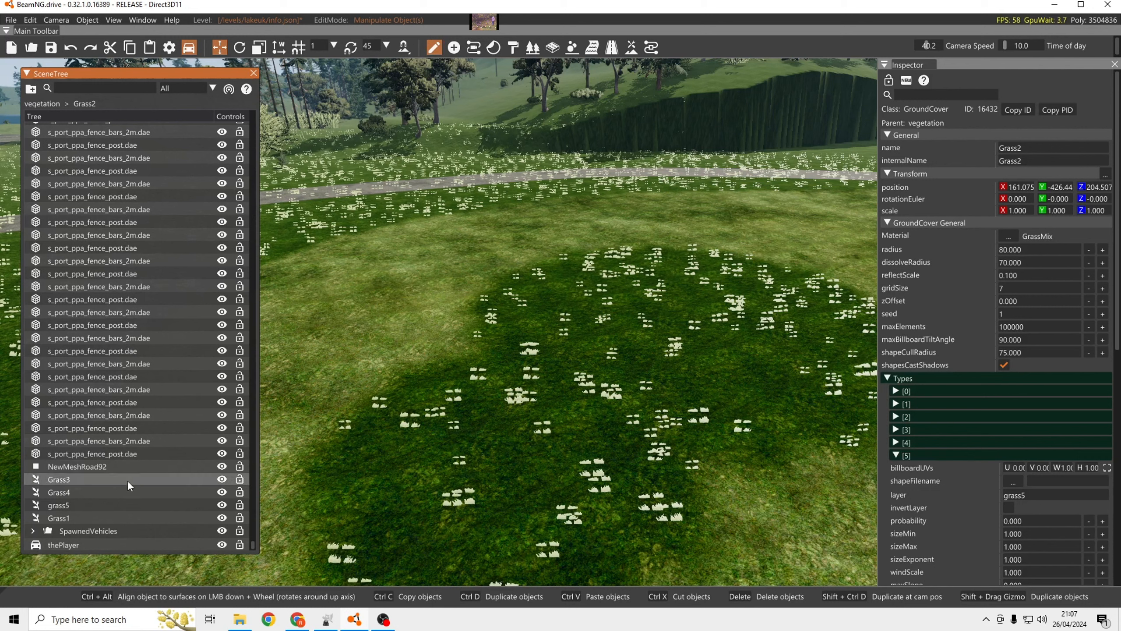
drag(253, 545, 260, 108)
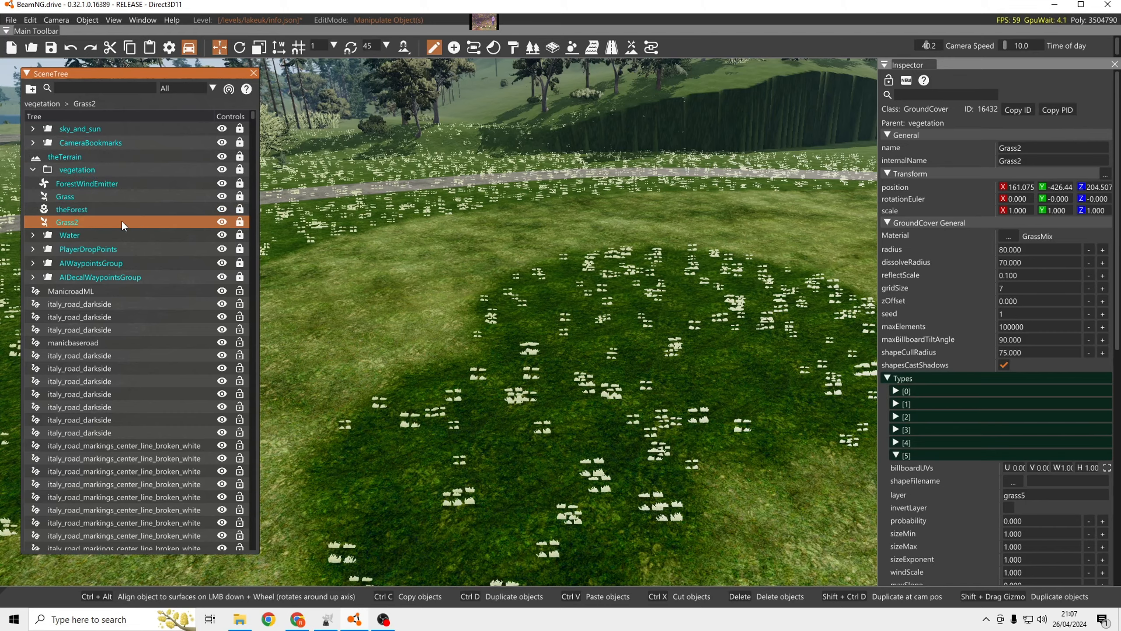
Duplicate the Grass2 ground cover in the vegetation group and leave the copy's name as it is.
mouse_move(422, 251)
right_down()
mouse_move(689, 212)
mouse_move(450, 274)
mouse_move(424, 264)
right_up()
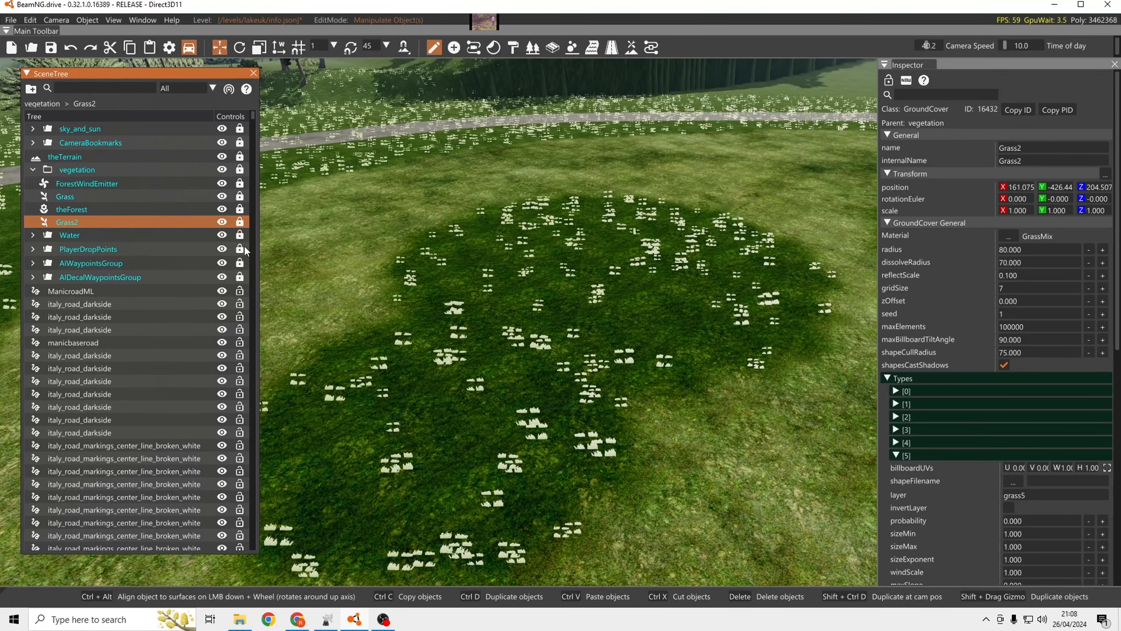
double_click(93, 222)
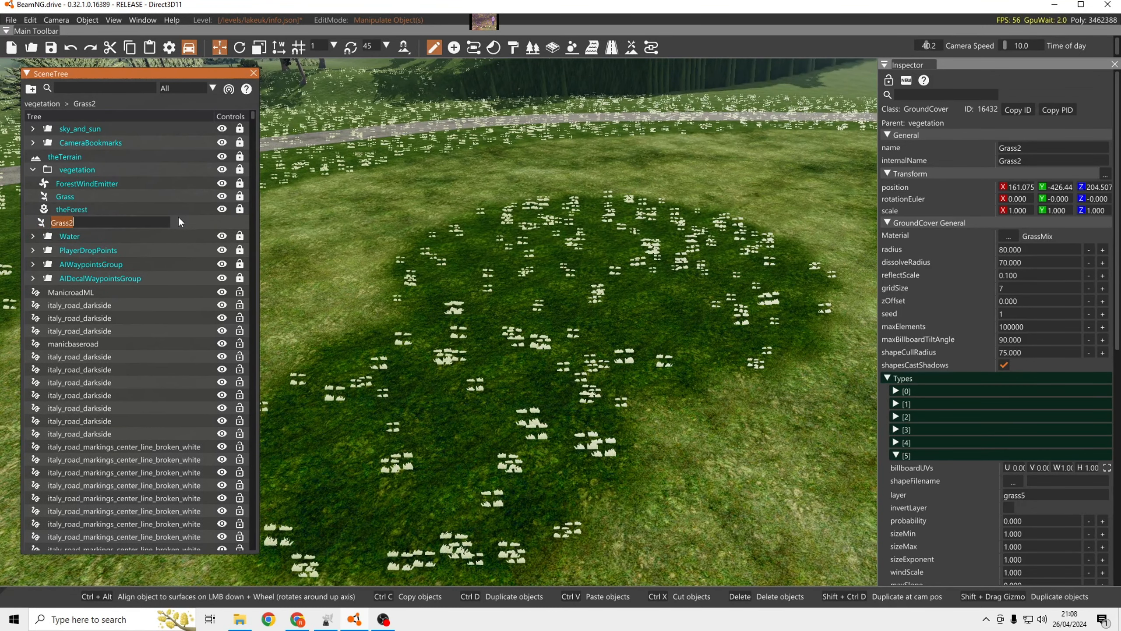
click(85, 220)
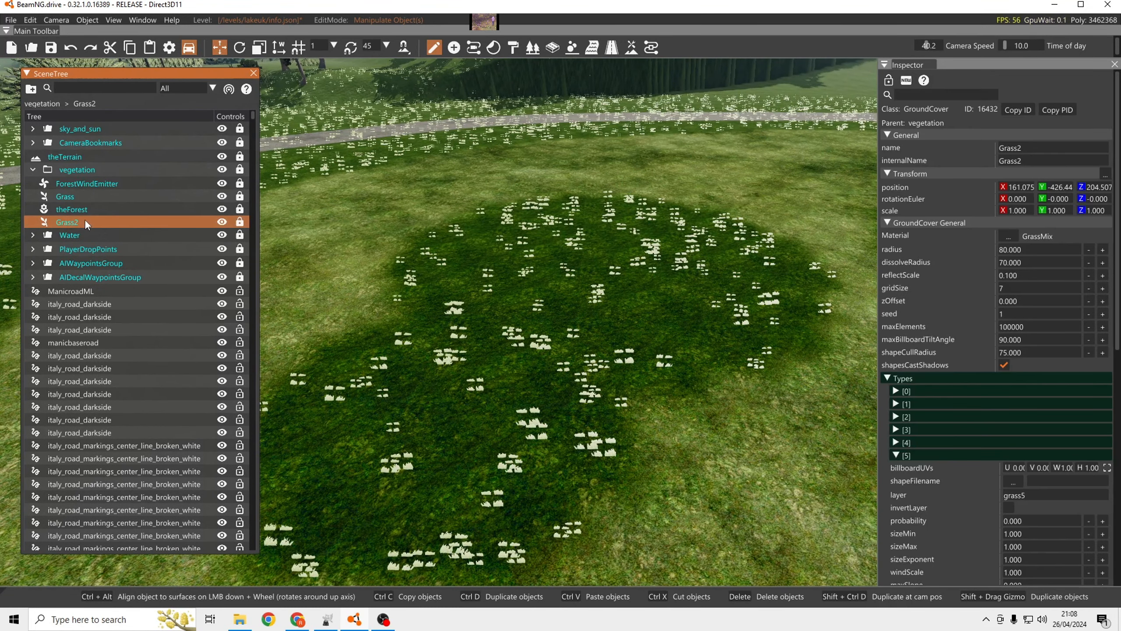
key(ctrl+d)
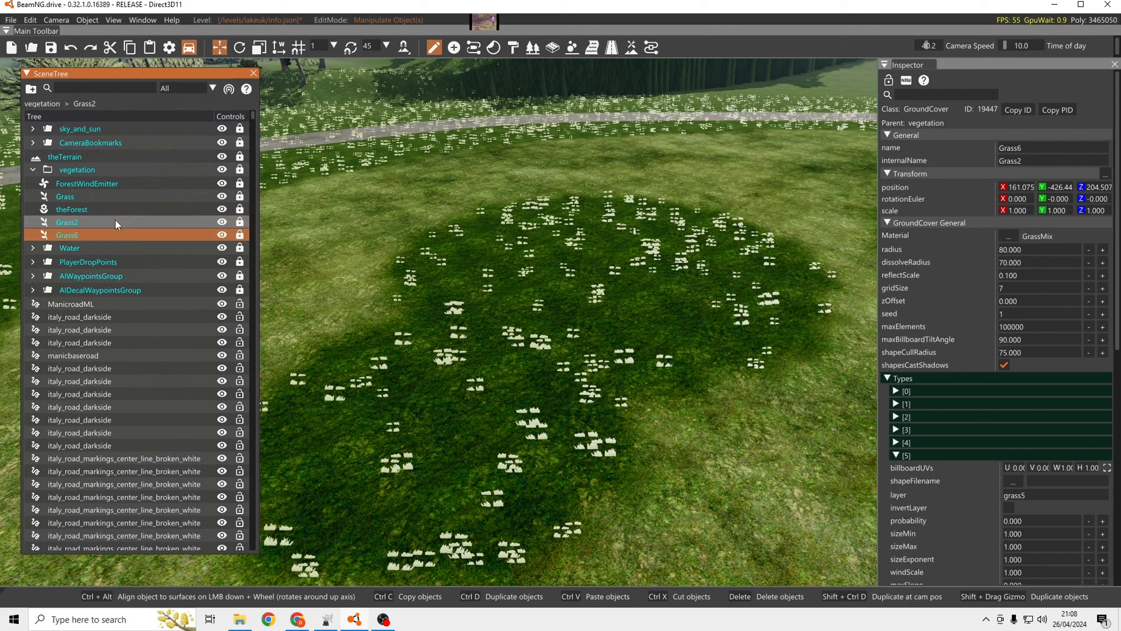
double_click(85, 237)
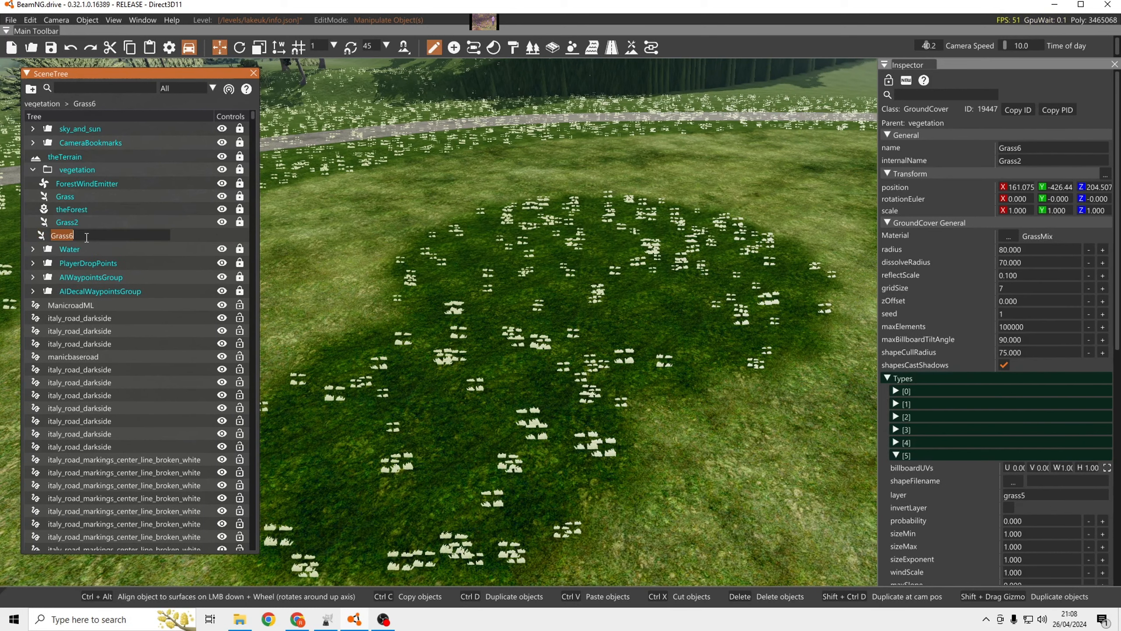
click(182, 238)
click(131, 234)
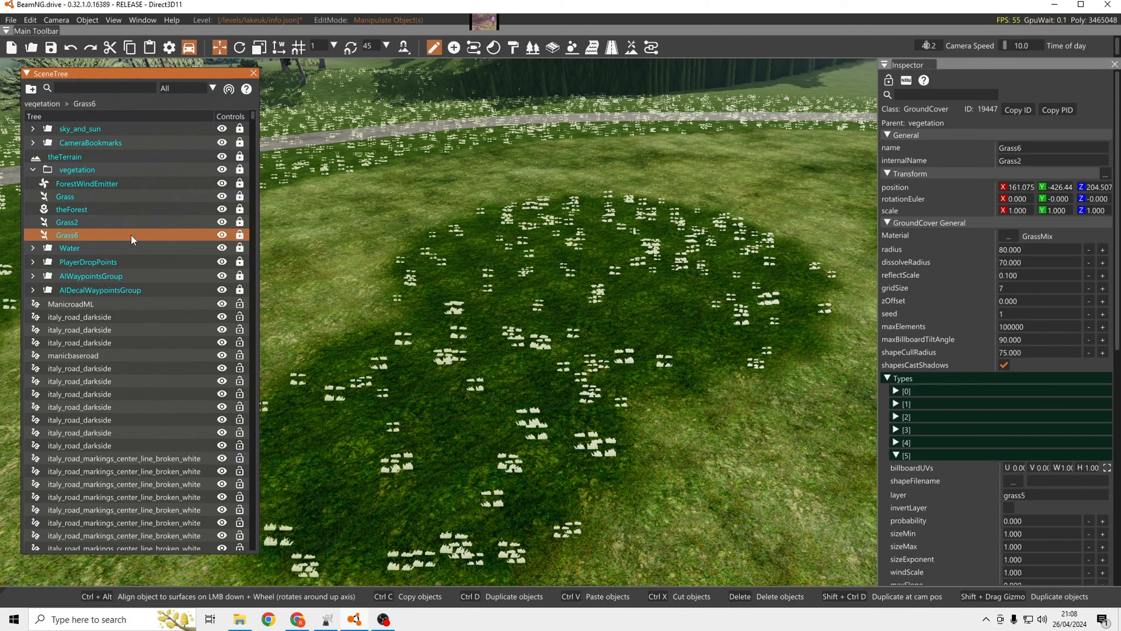
Review the grass materials available for the duplicated ground cover without choosing one.
key(s)
right_drag(462, 251, 508, 239)
key(w)
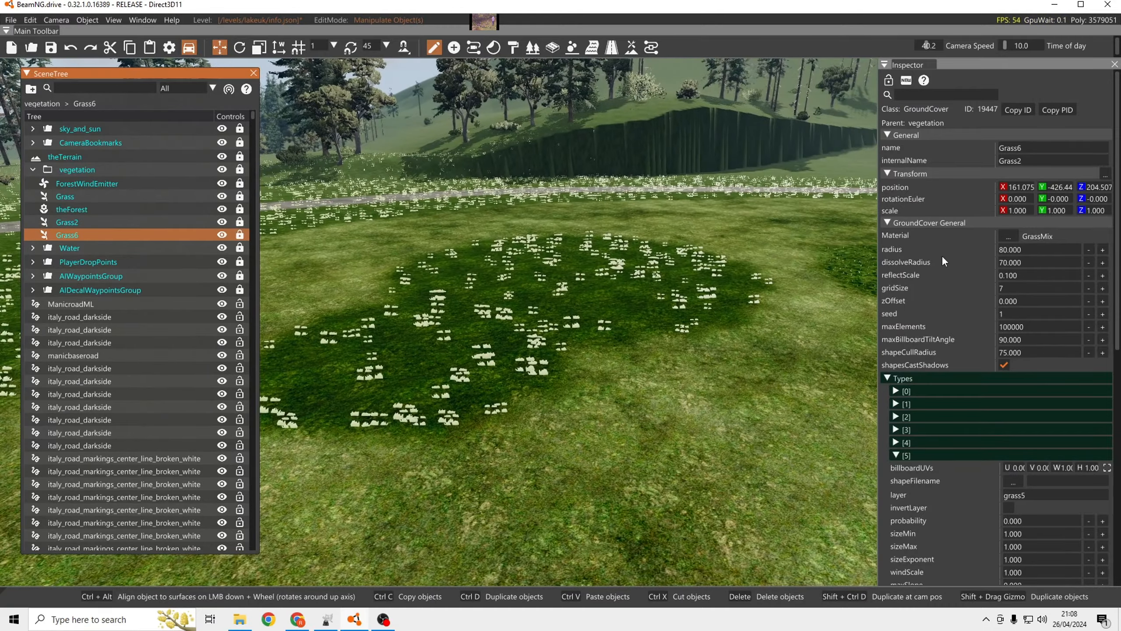
click(1009, 236)
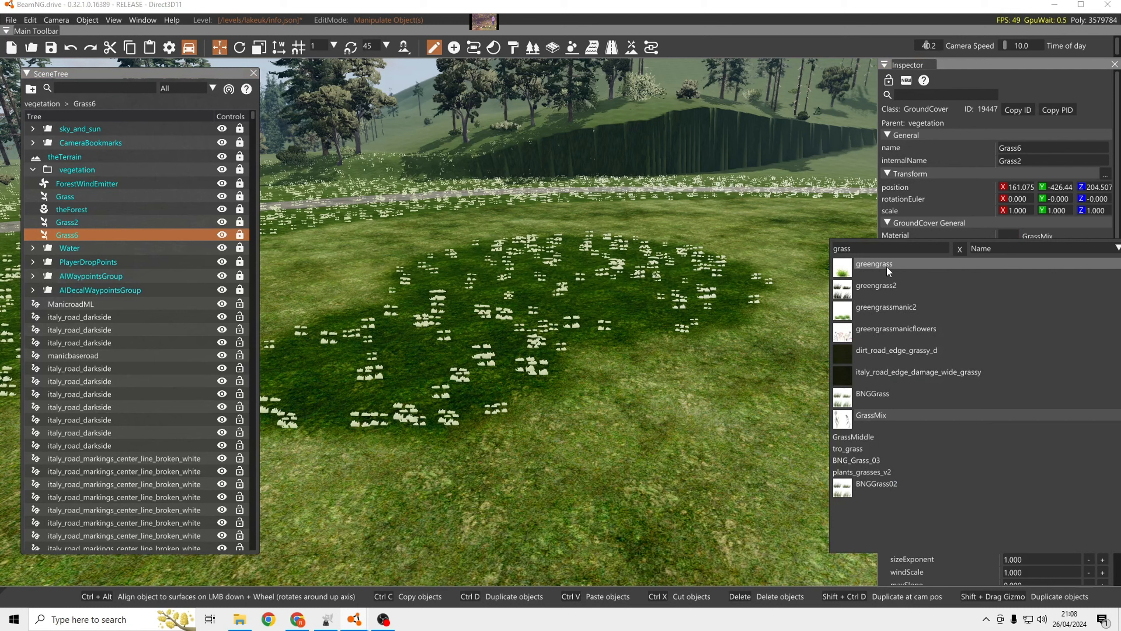
click(735, 257)
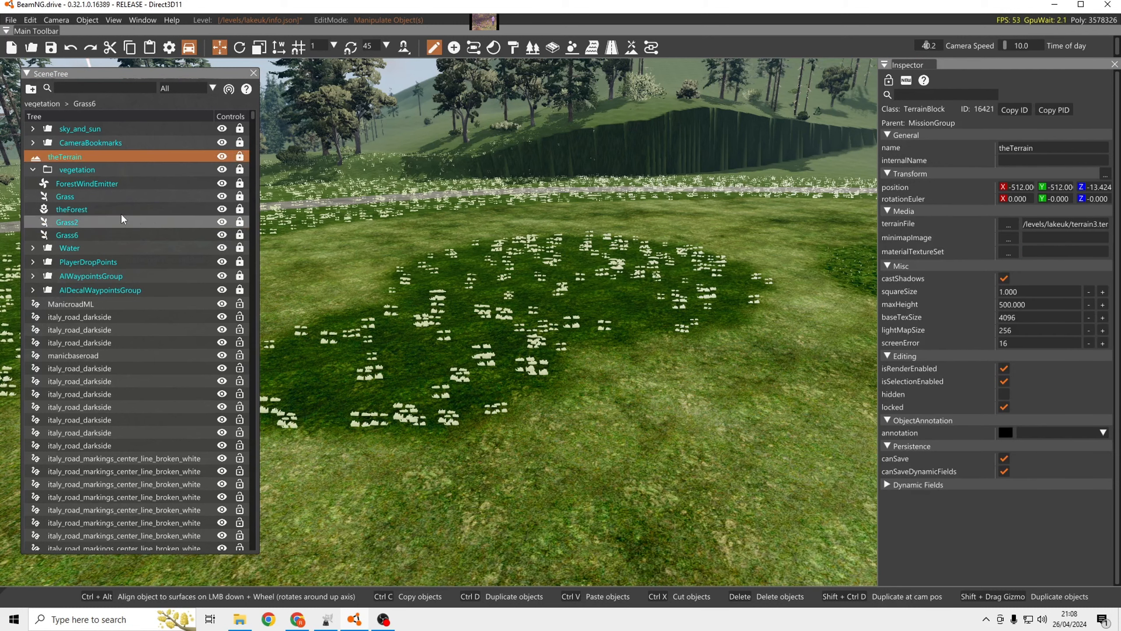
Try to delete the duplicated ground cover below Grass2 in the vegetation group.
click(76, 232)
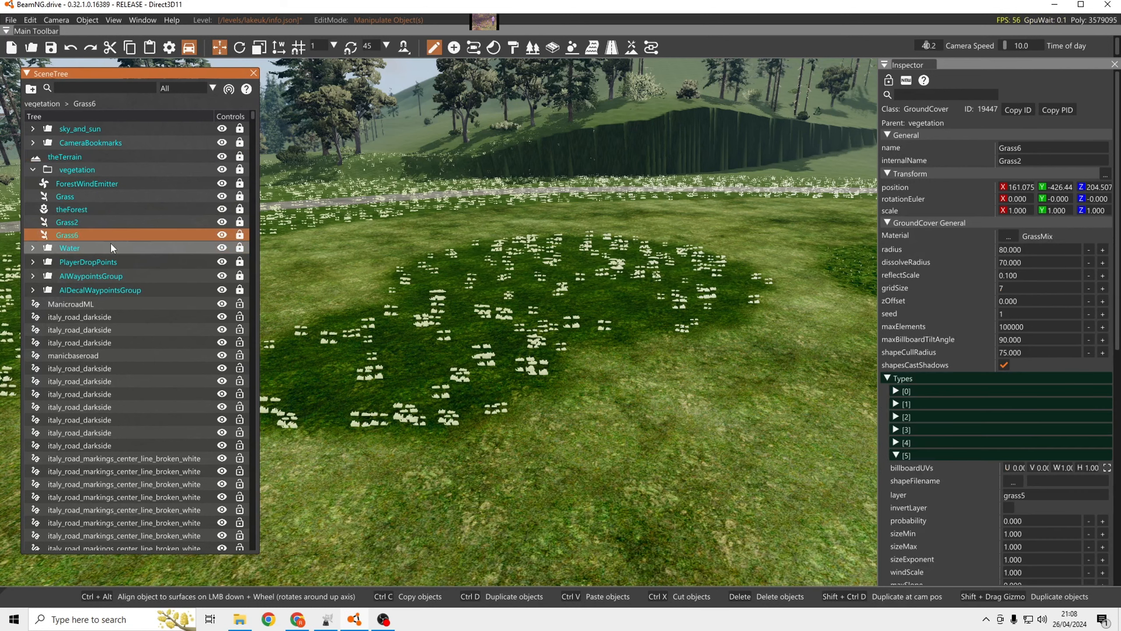
key(Delete)
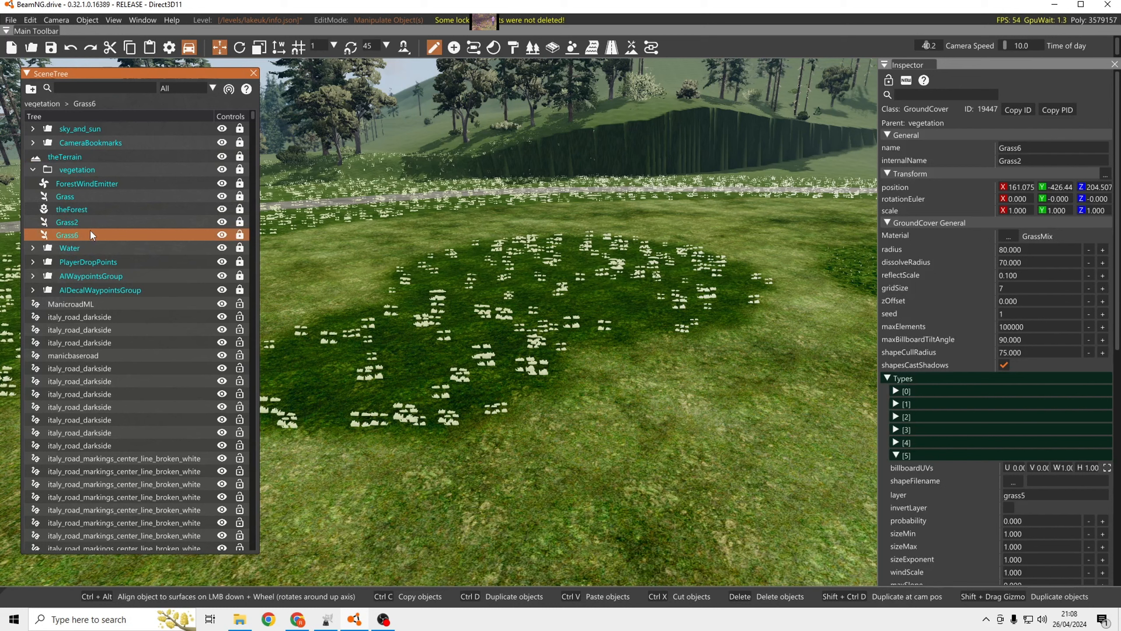
right_click(70, 235)
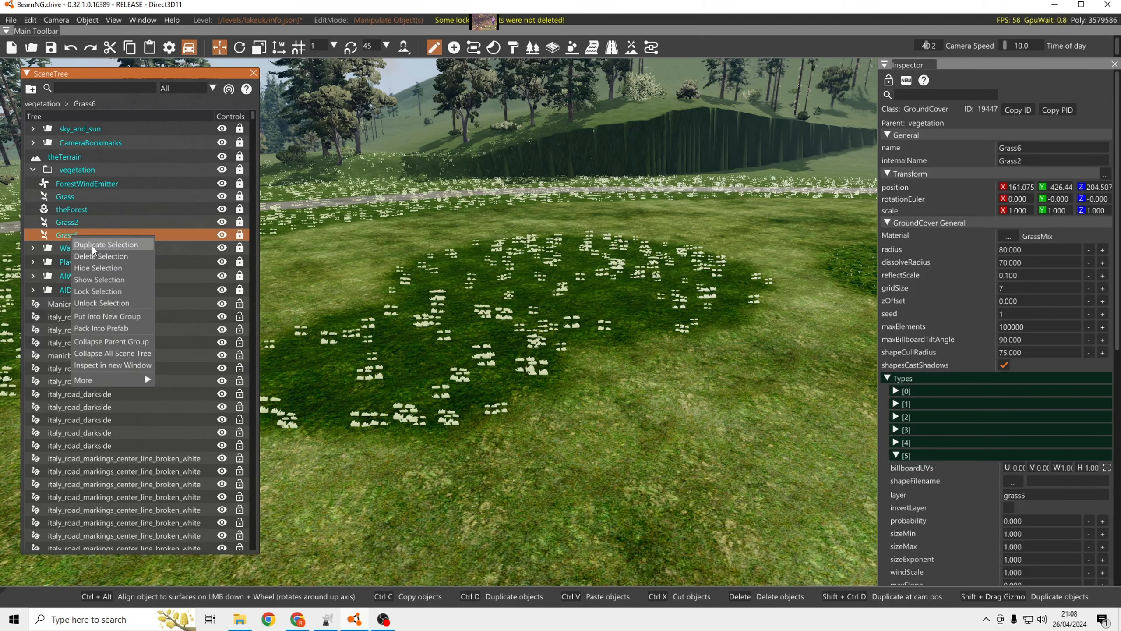
click(165, 231)
Select the Grass ground cover and examine its material setting and the grass tufts on the dark green terrain patch.
click(93, 196)
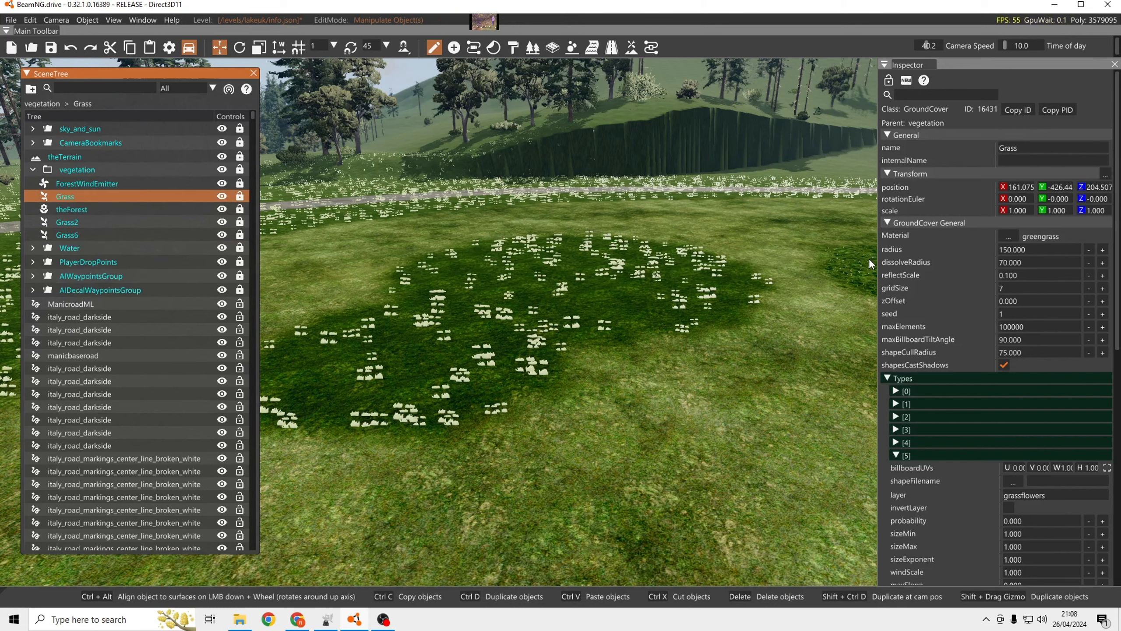
key(w)
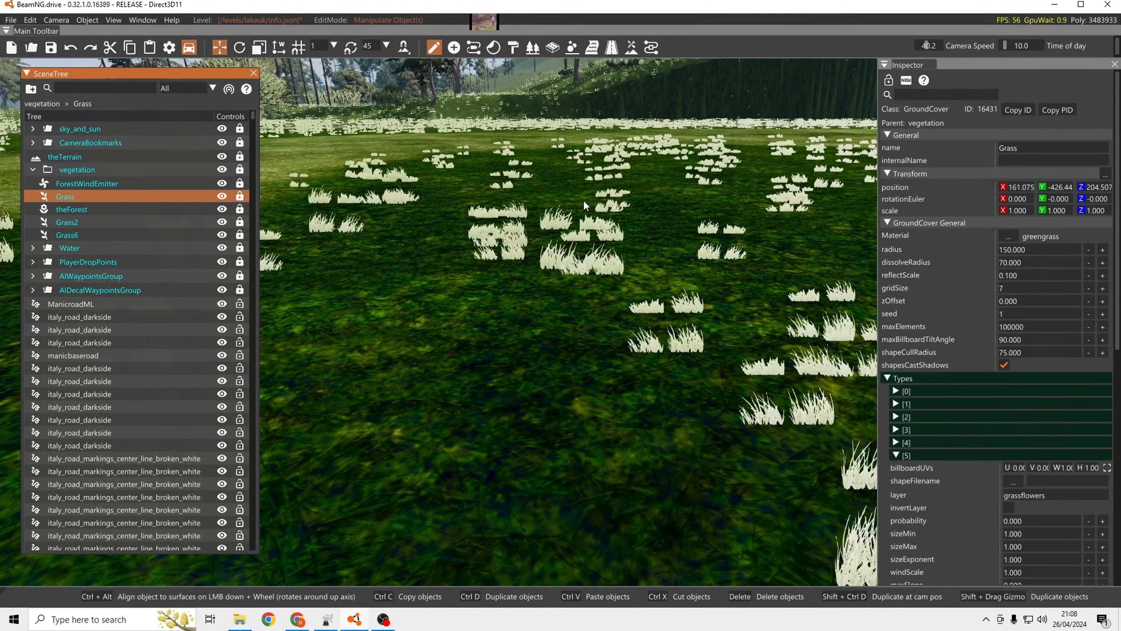
key(d)
key(s)
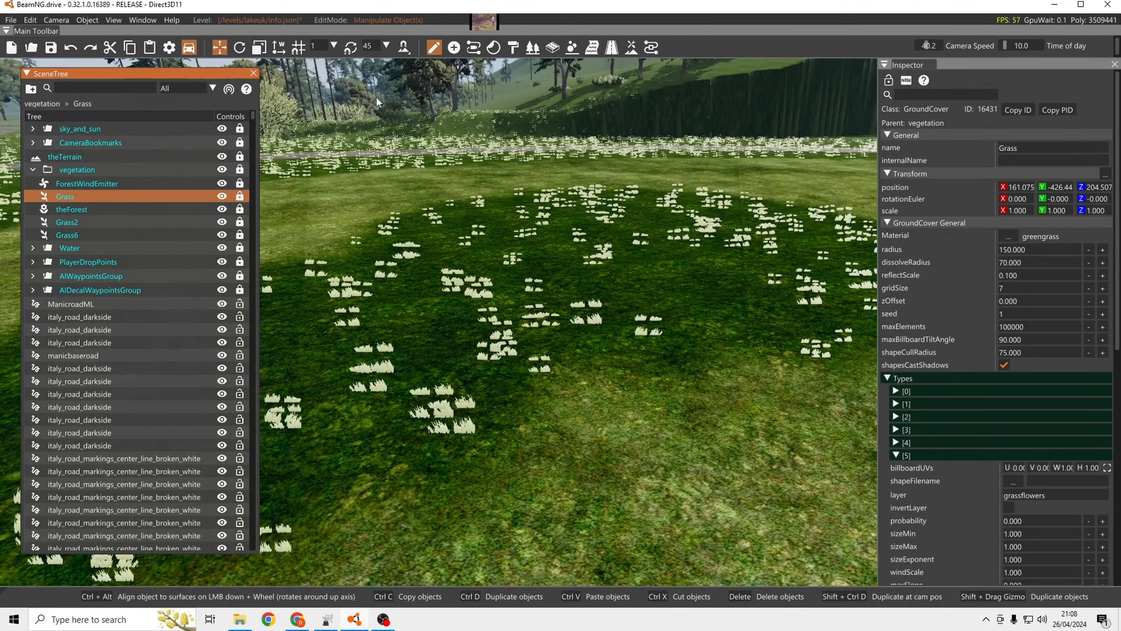
key(a)
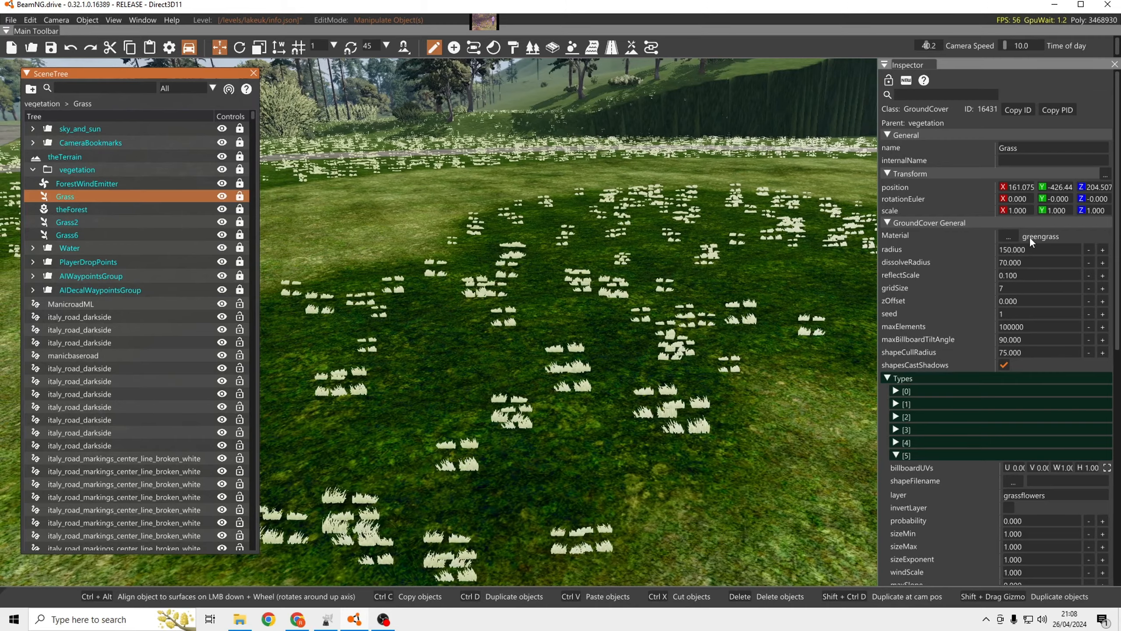
key(w)
right_drag(625, 208, 627, 174)
key(s)
key(w)
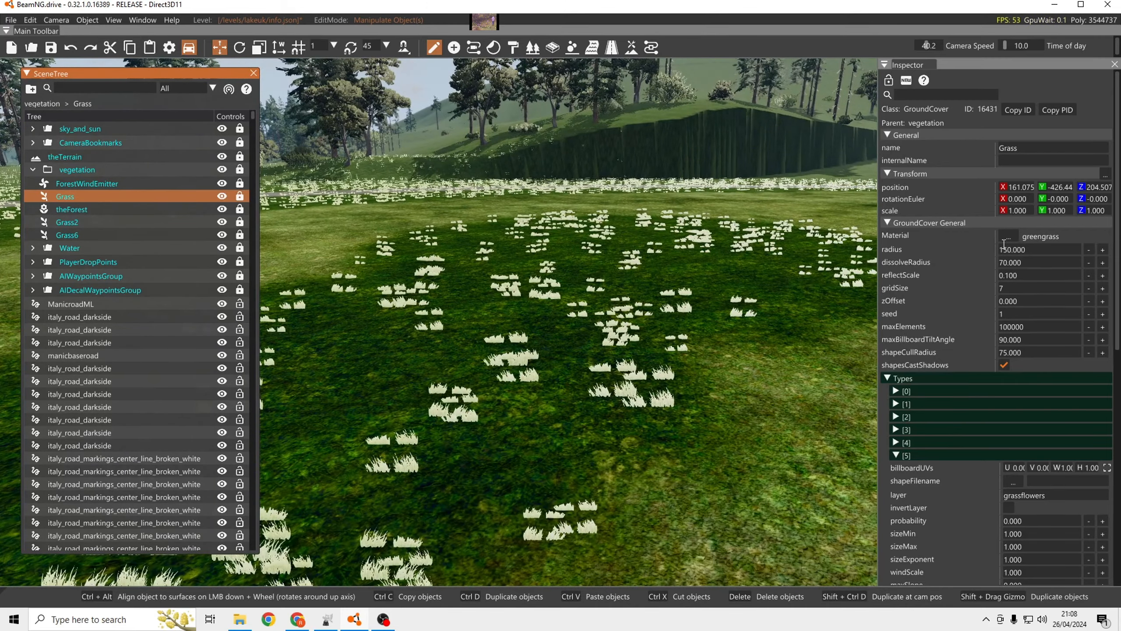
Switch to GIMP, view the greengrassmanic3 flower texture, and return to the BeamNG editor.
click(328, 619)
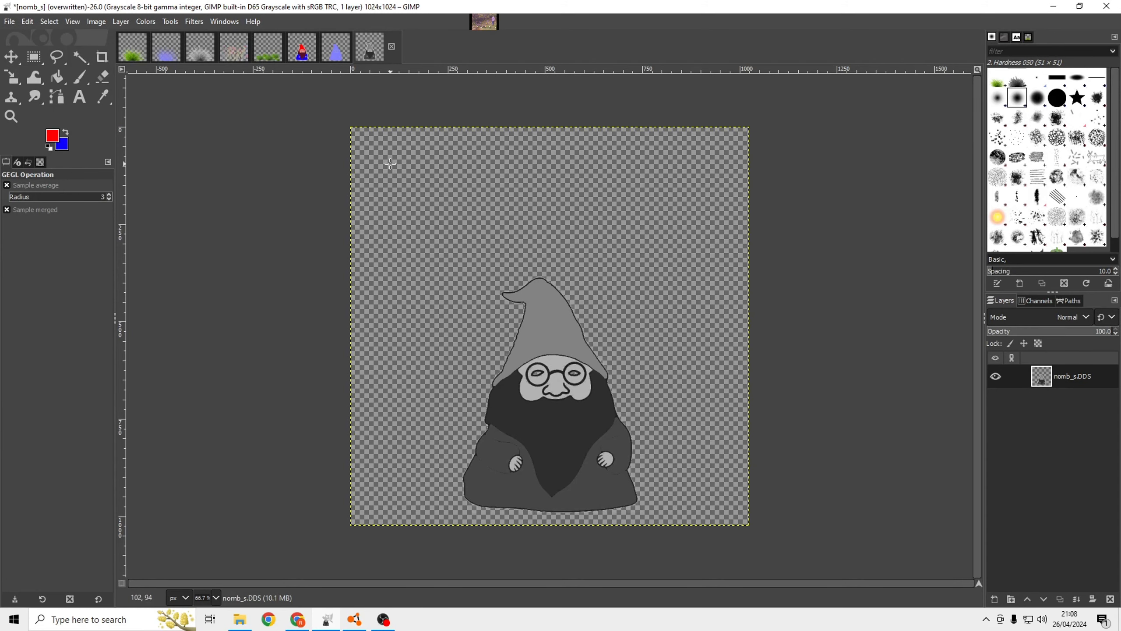
click(272, 57)
click(242, 56)
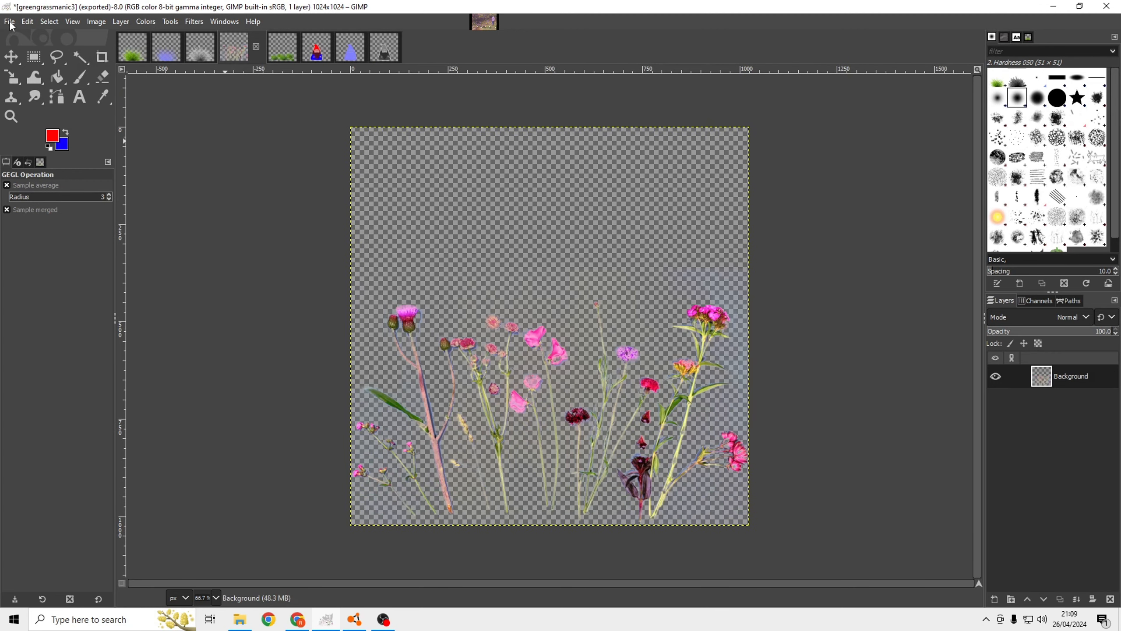
click(1054, 7)
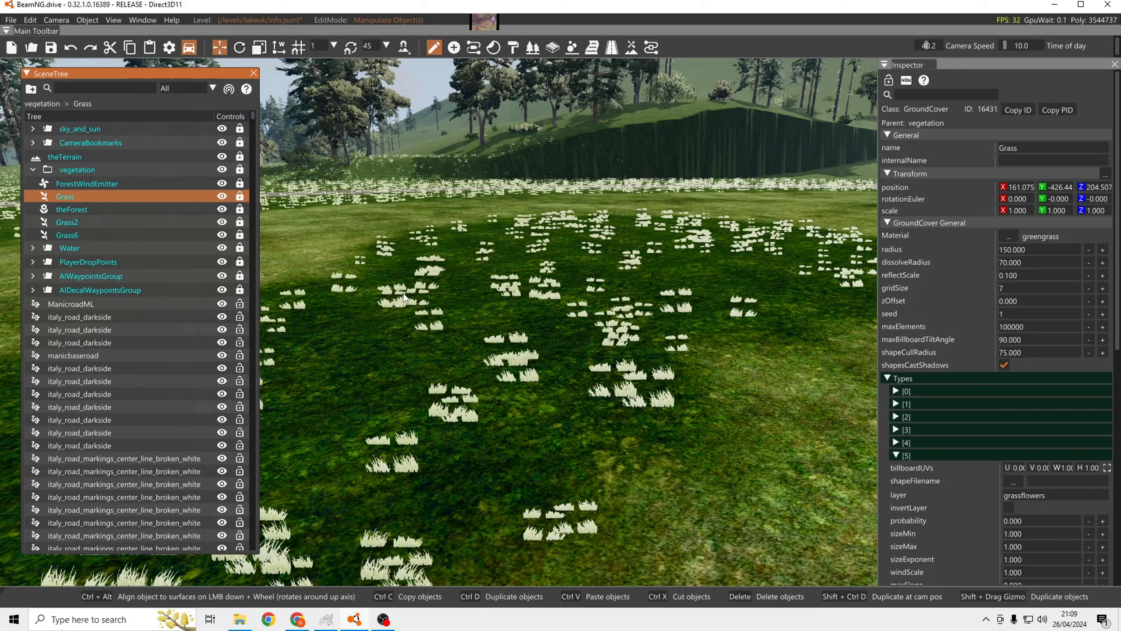
Open the desktop image power of 2.jpg and show it over GIMP to check the valid texture resolutions.
click(1054, 5)
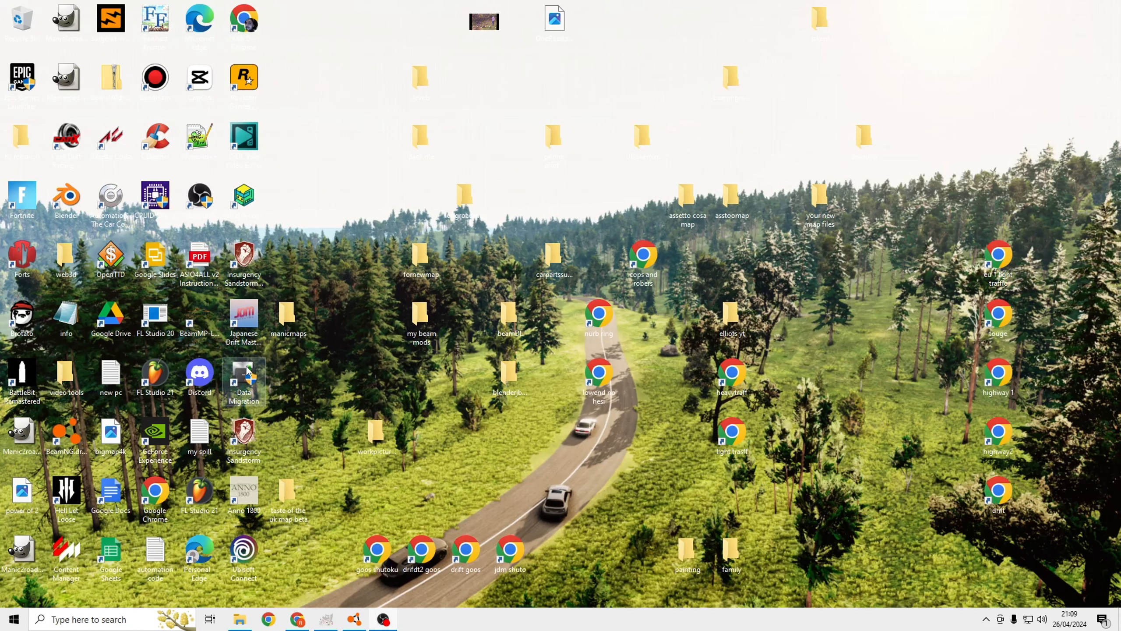
double_click(22, 492)
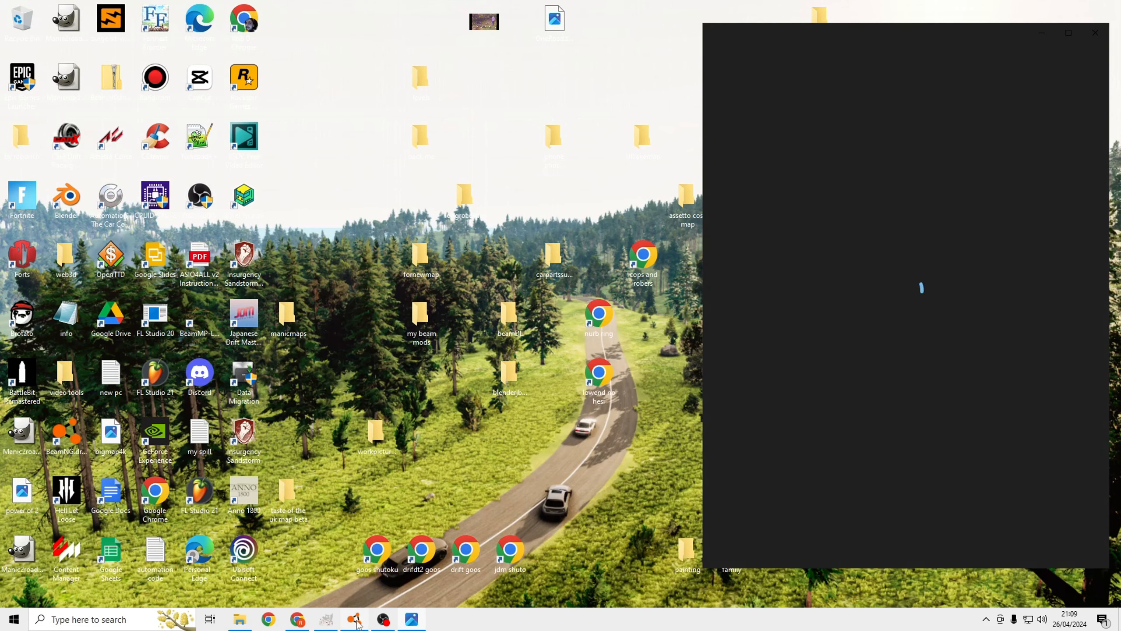
click(329, 621)
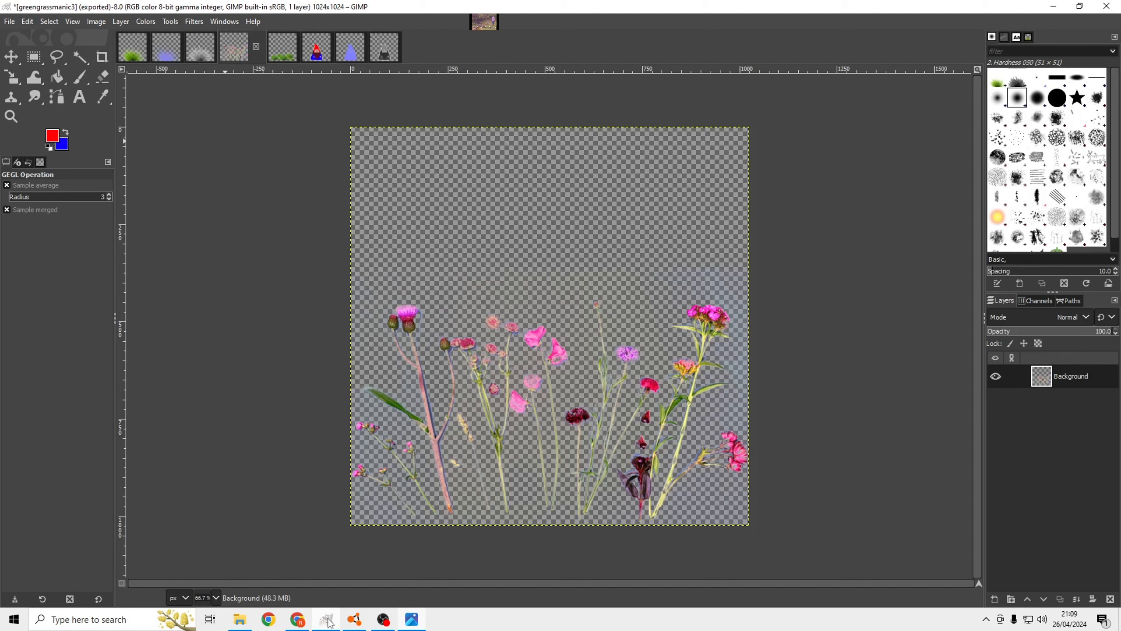
click(407, 622)
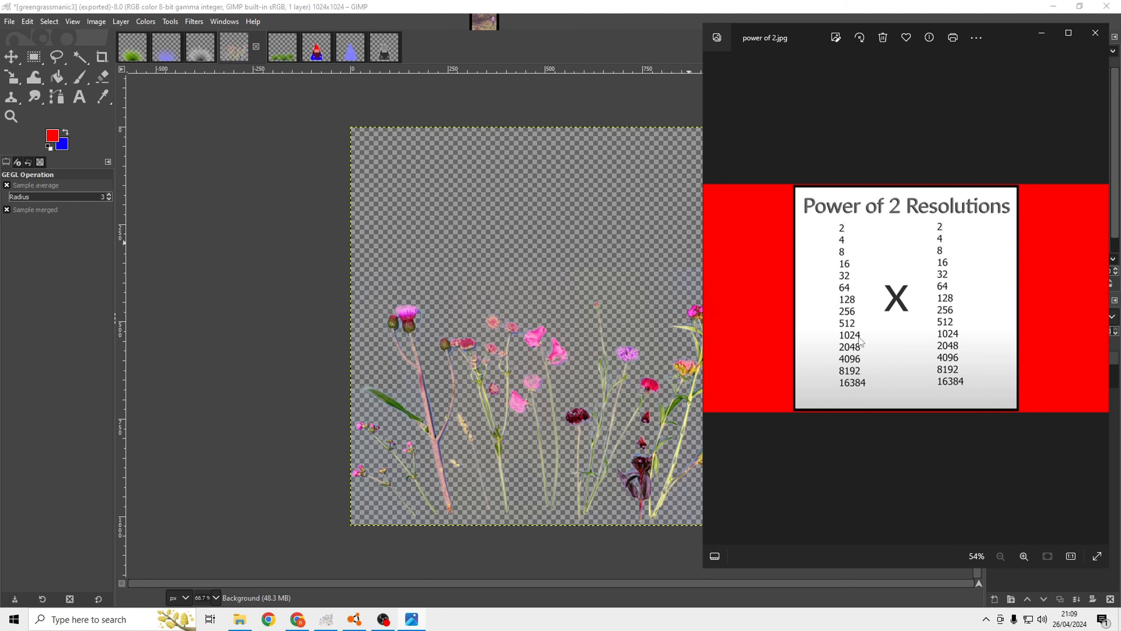
Create a new 1024 x 1024 px image.
click(14, 21)
click(12, 21)
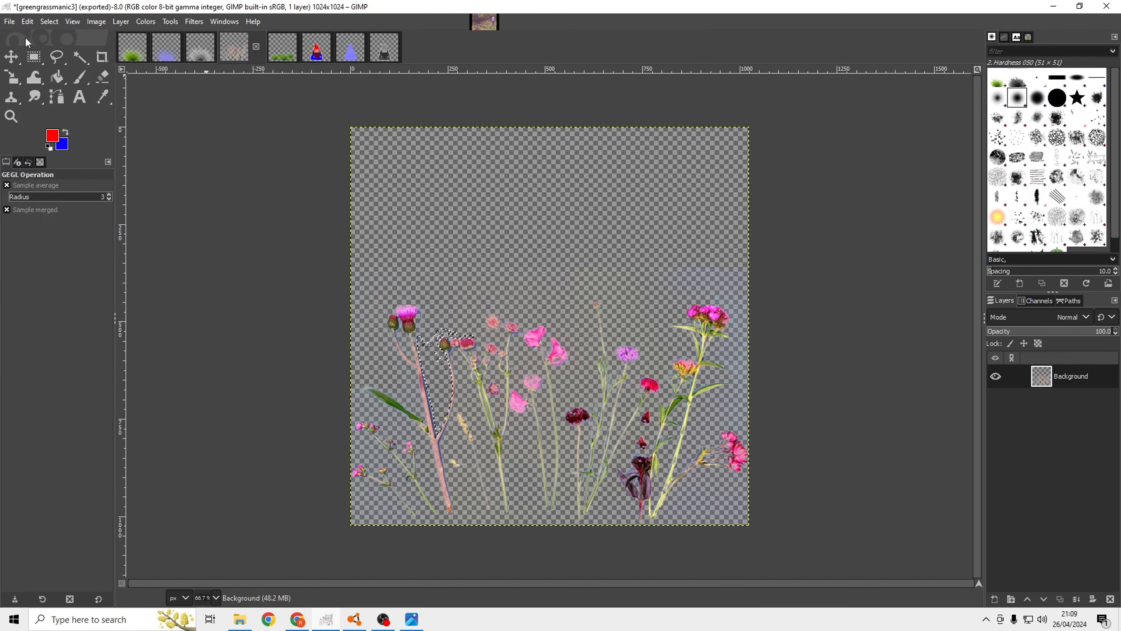
click(13, 21)
click(20, 38)
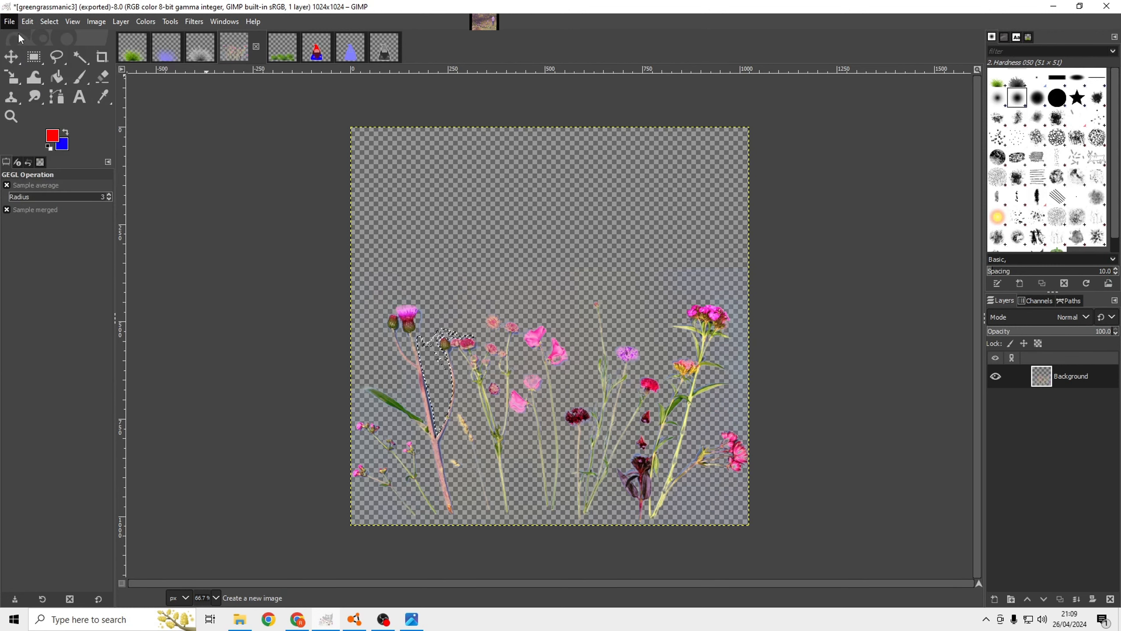
click(367, 282)
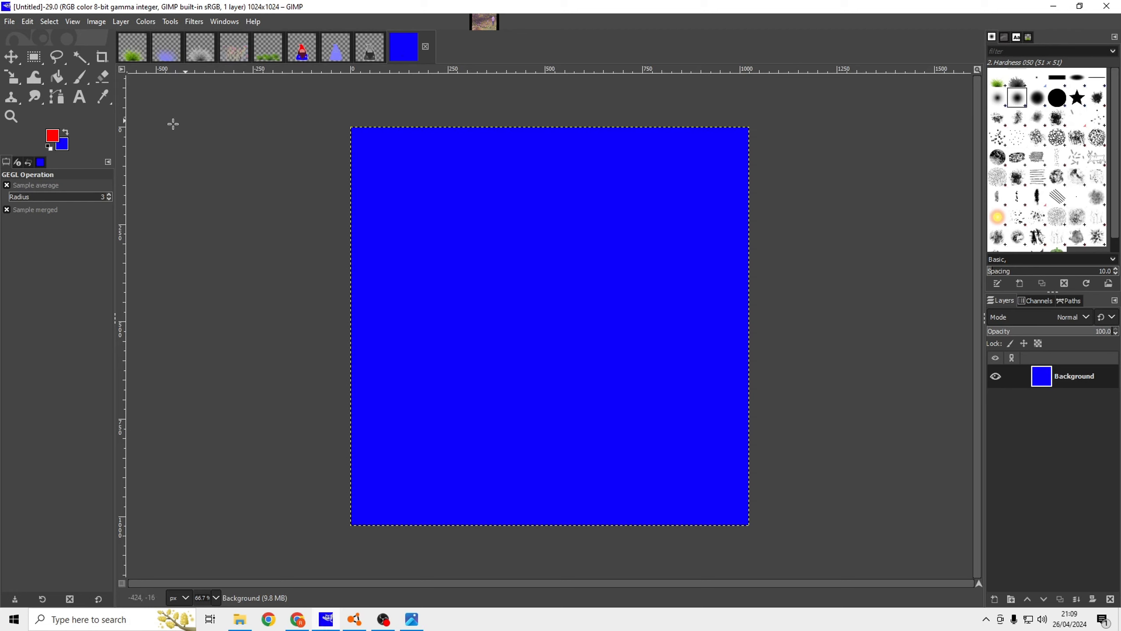
Reset the foreground and background colours to black and white and bucket-fill the whole canvas with white.
click(50, 147)
click(57, 77)
right_click(430, 260)
click(400, 240)
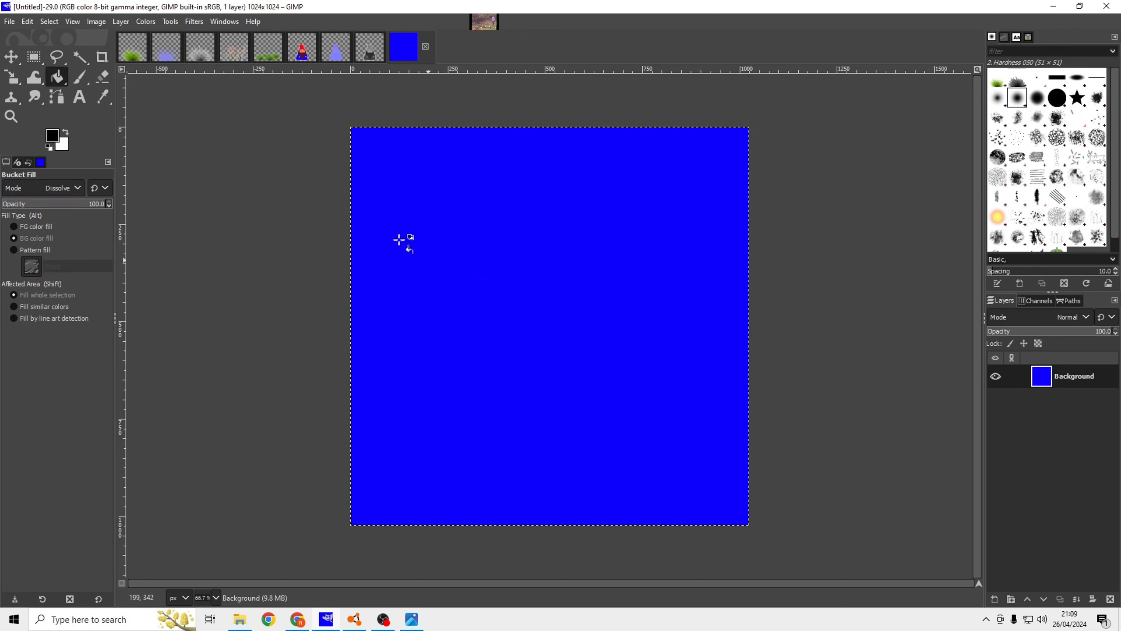
click(398, 240)
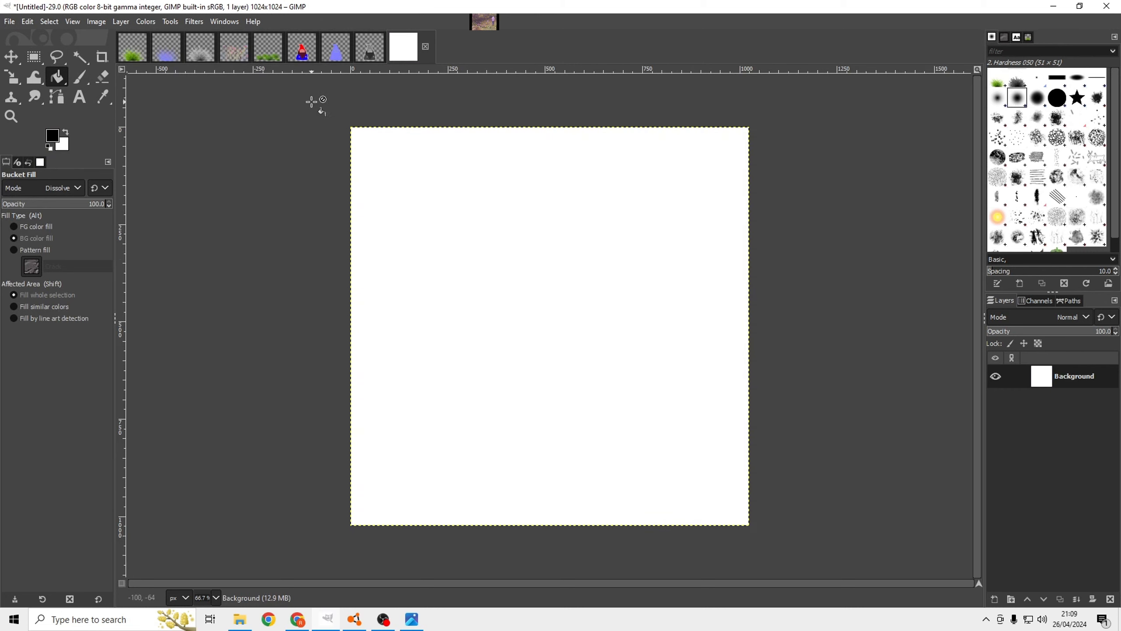
Open the Downloads folder in a separate window and bring the grassfine image onto the white canvas as a new layer.
click(11, 57)
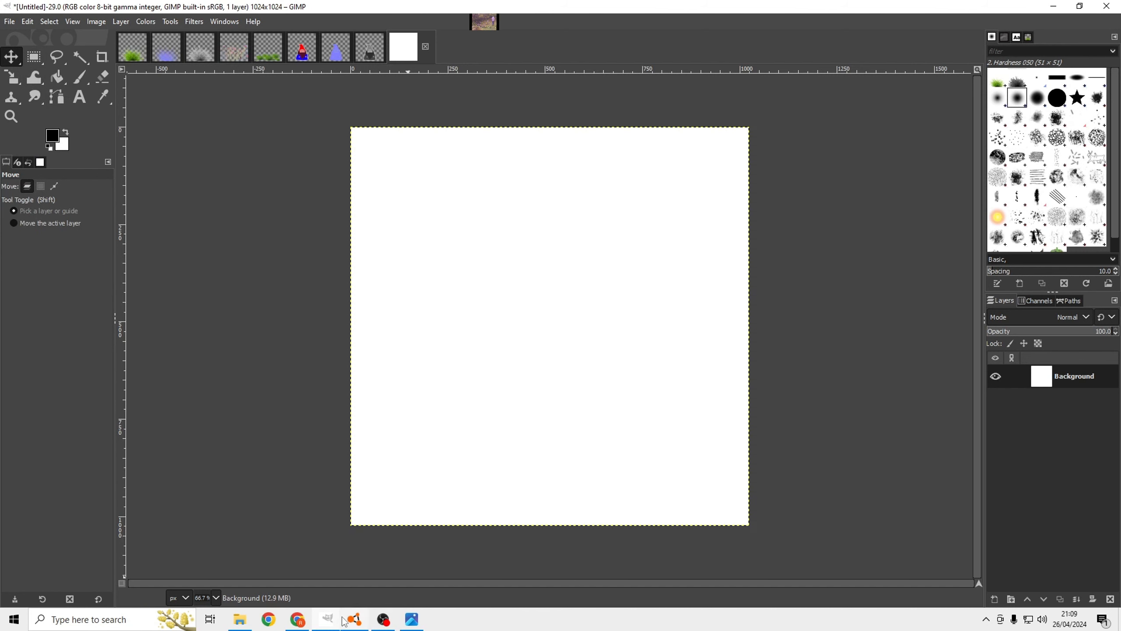
click(240, 620)
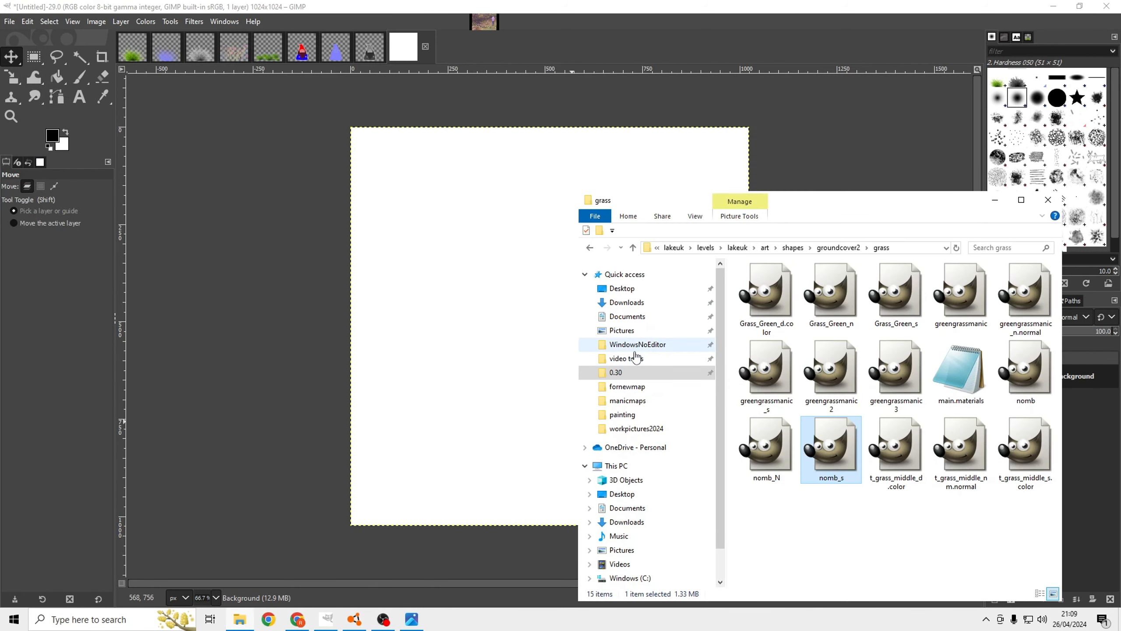
right_click(644, 304)
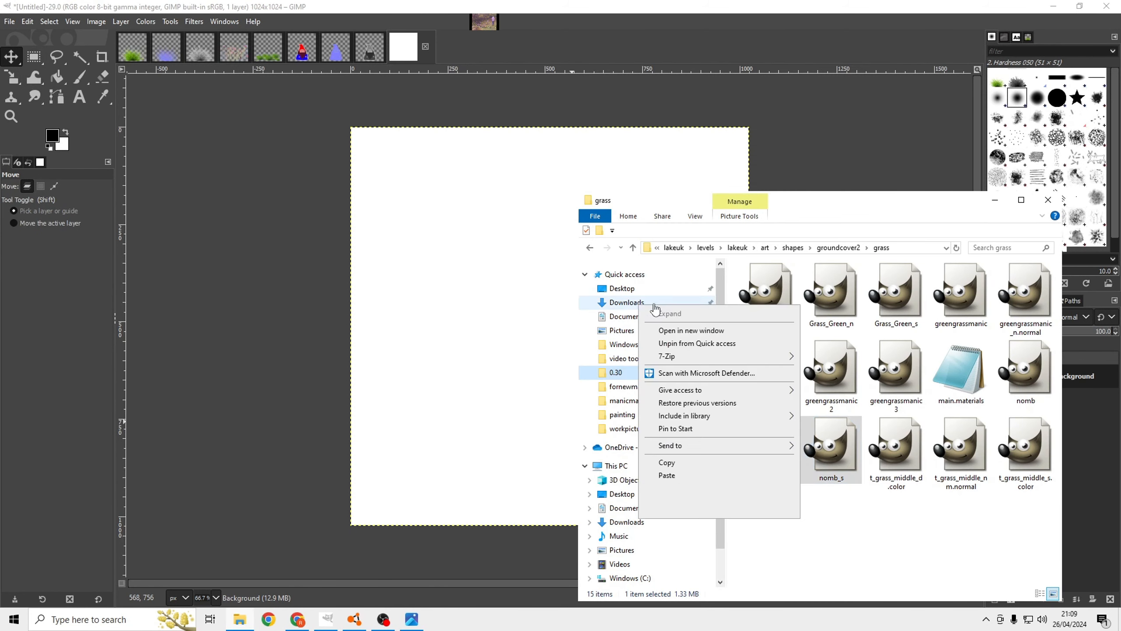
click(684, 331)
drag(810, 26, 822, 70)
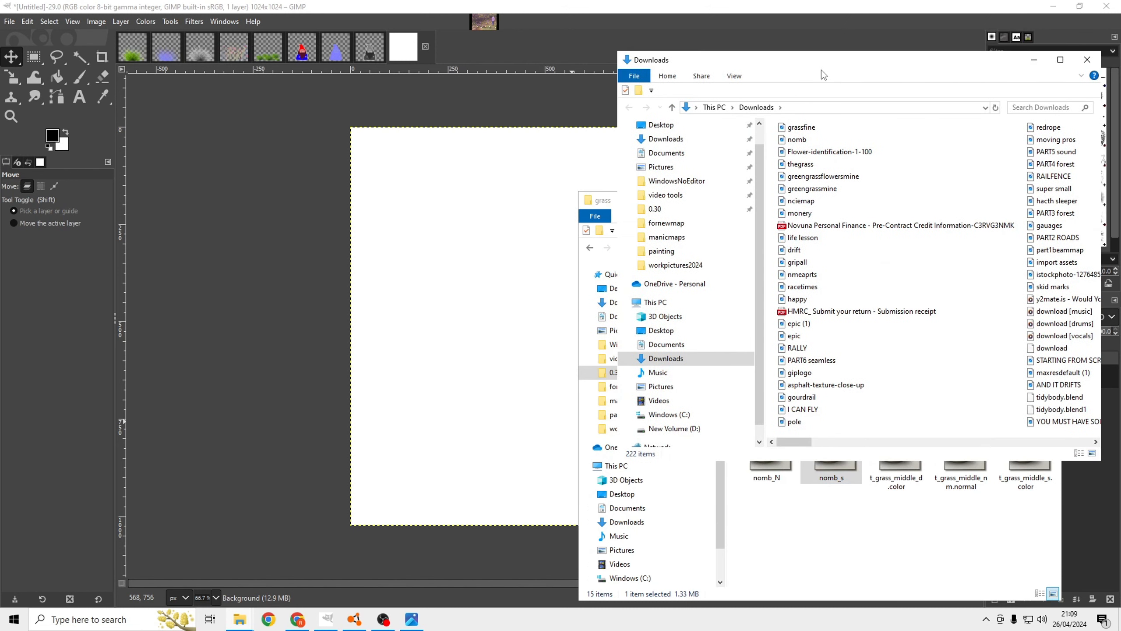
drag(841, 127, 564, 409)
Scale the grassfine.jpg layer proportionally up to 998 x 998 px.
key(shift+s)
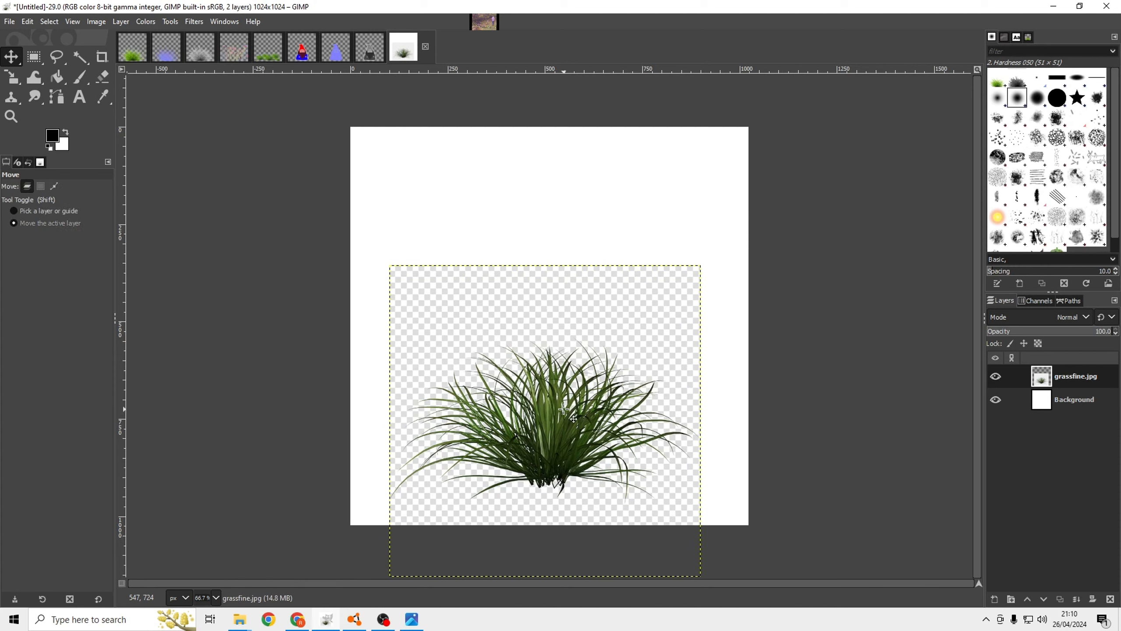
click(572, 416)
drag(602, 363, 647, 304)
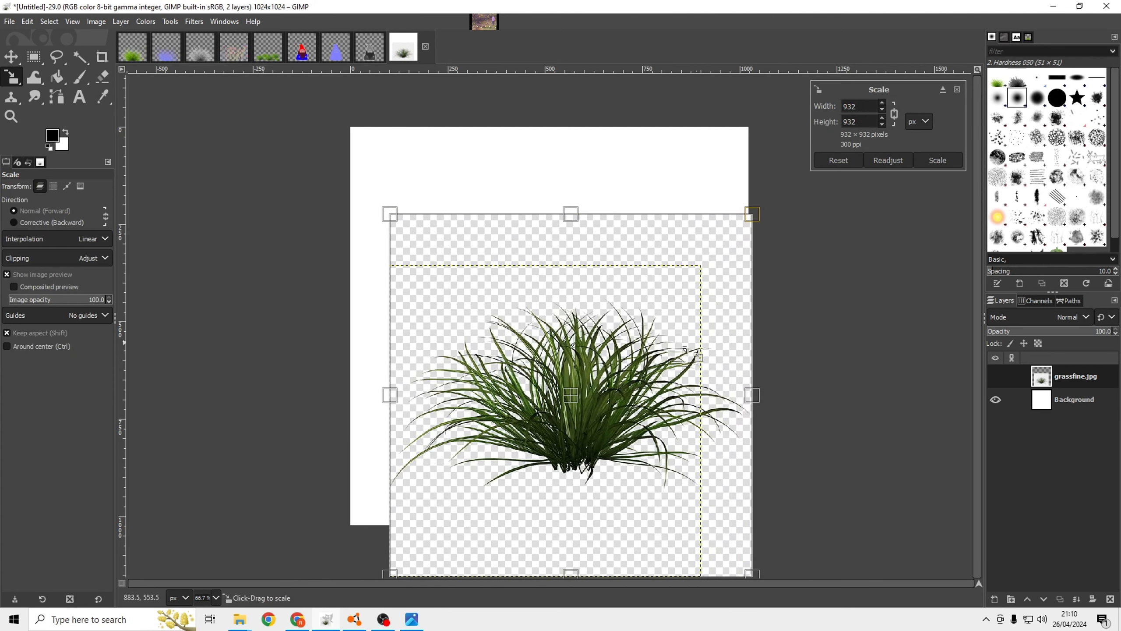
drag(659, 358, 692, 338)
click(940, 160)
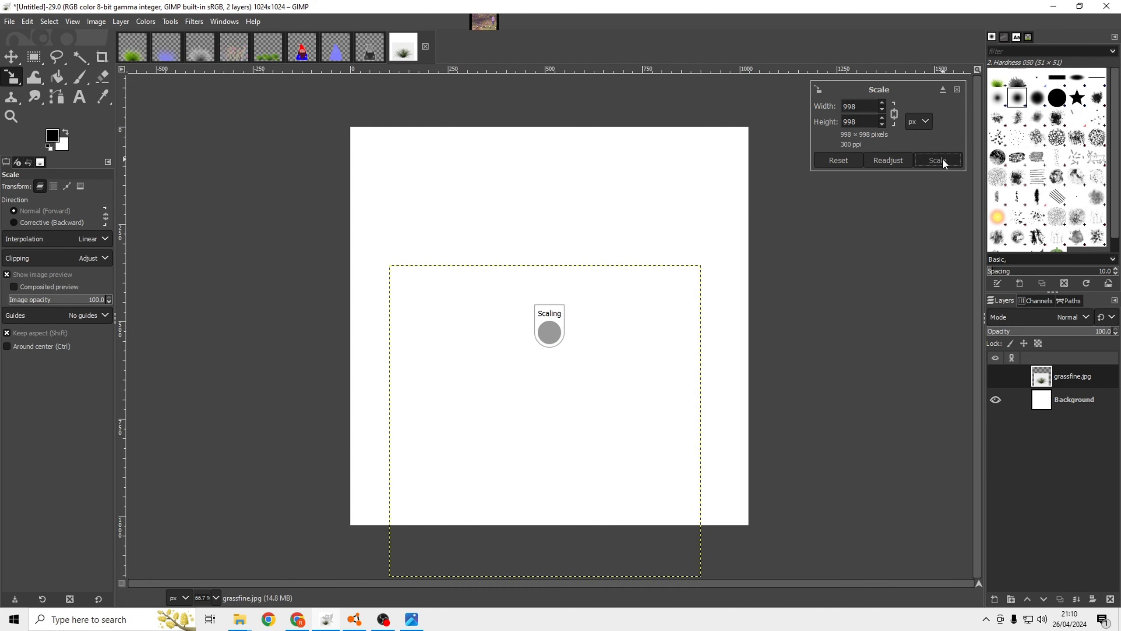
Move the grass layer so the tuft sits centred in the lower part of the canvas, and flatten the image.
click(12, 57)
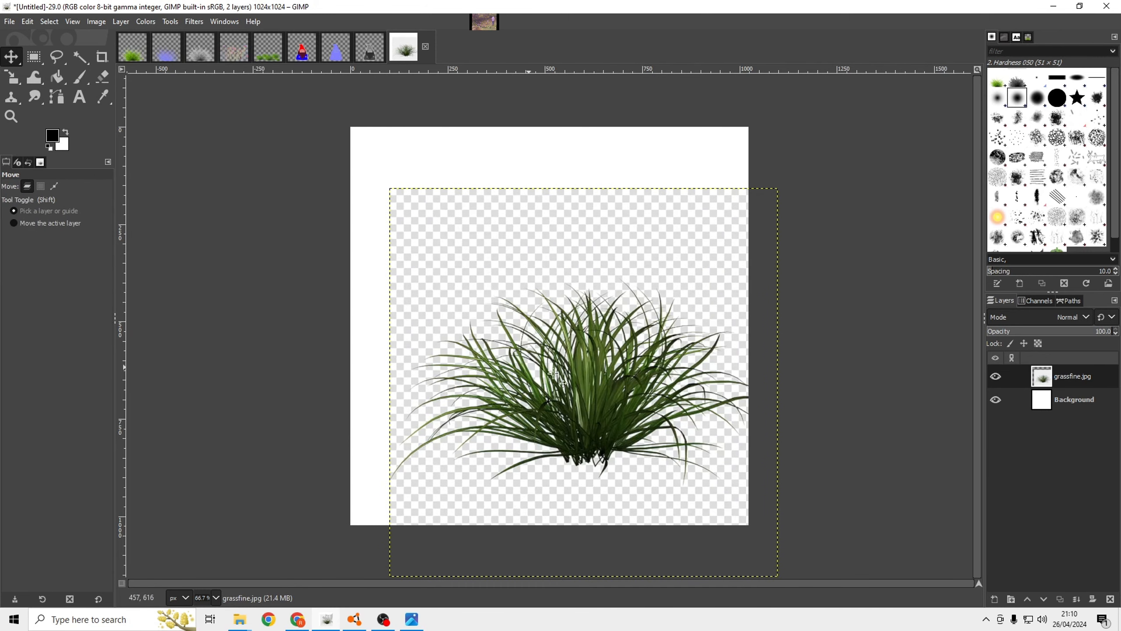
drag(577, 379, 544, 406)
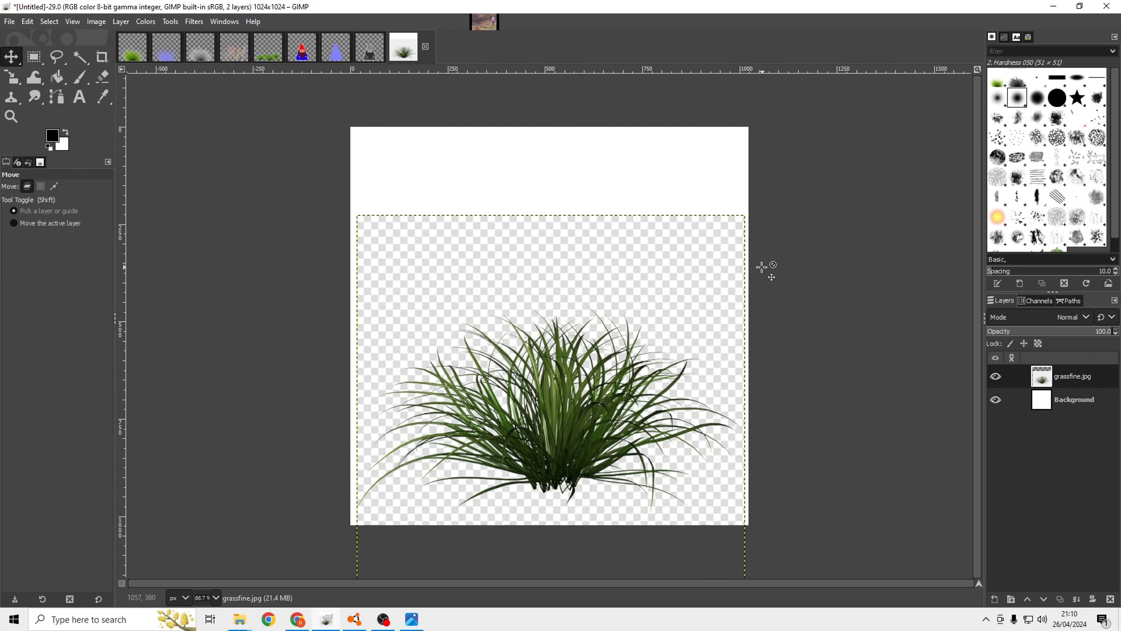
right_click(1050, 399)
click(982, 431)
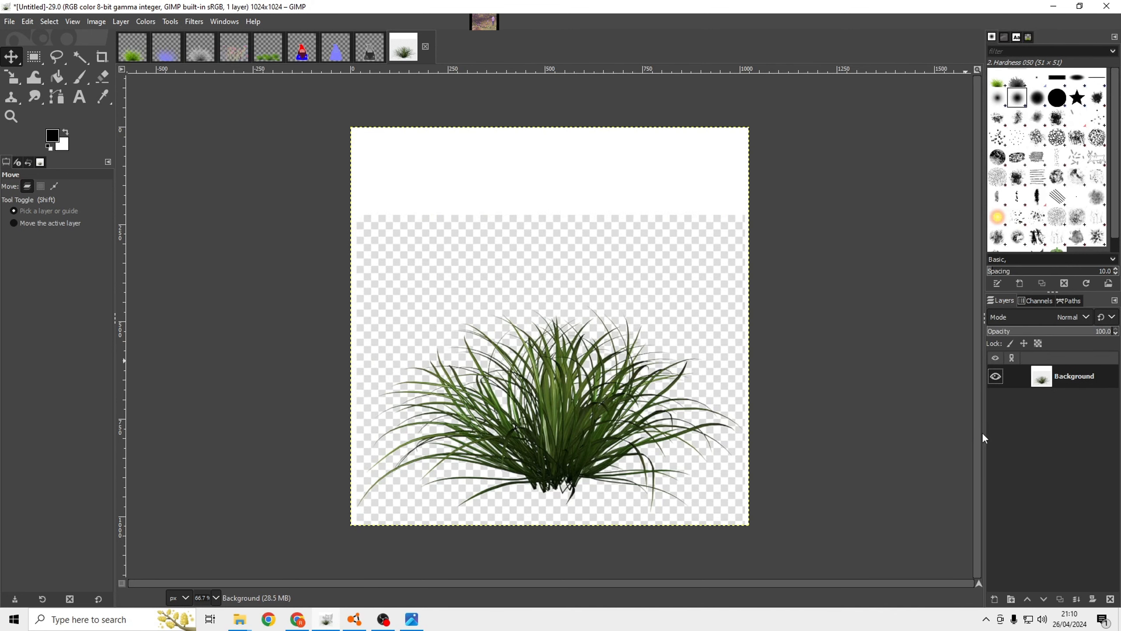
Add an alpha channel to the flattened Background layer.
click(151, 21)
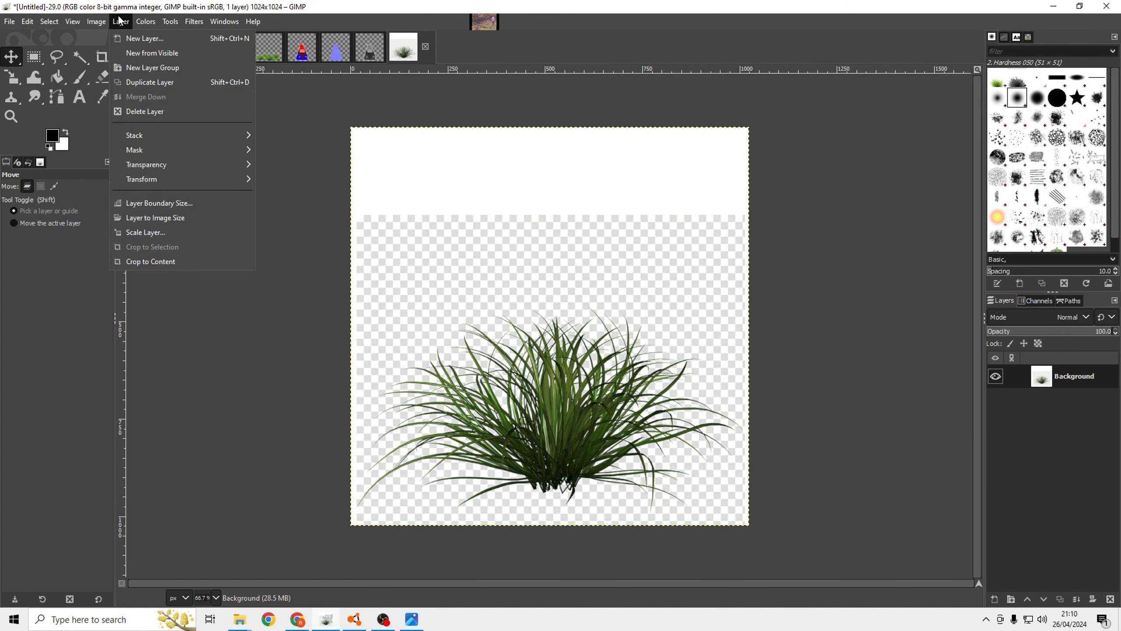
click(1048, 386)
right_click(1045, 382)
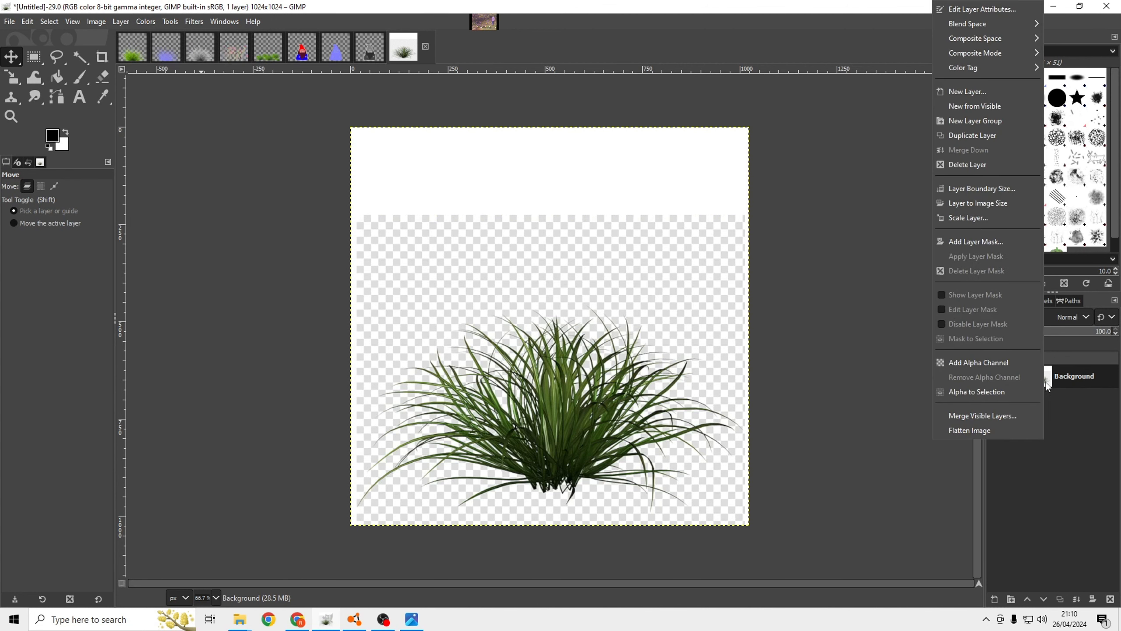
click(979, 363)
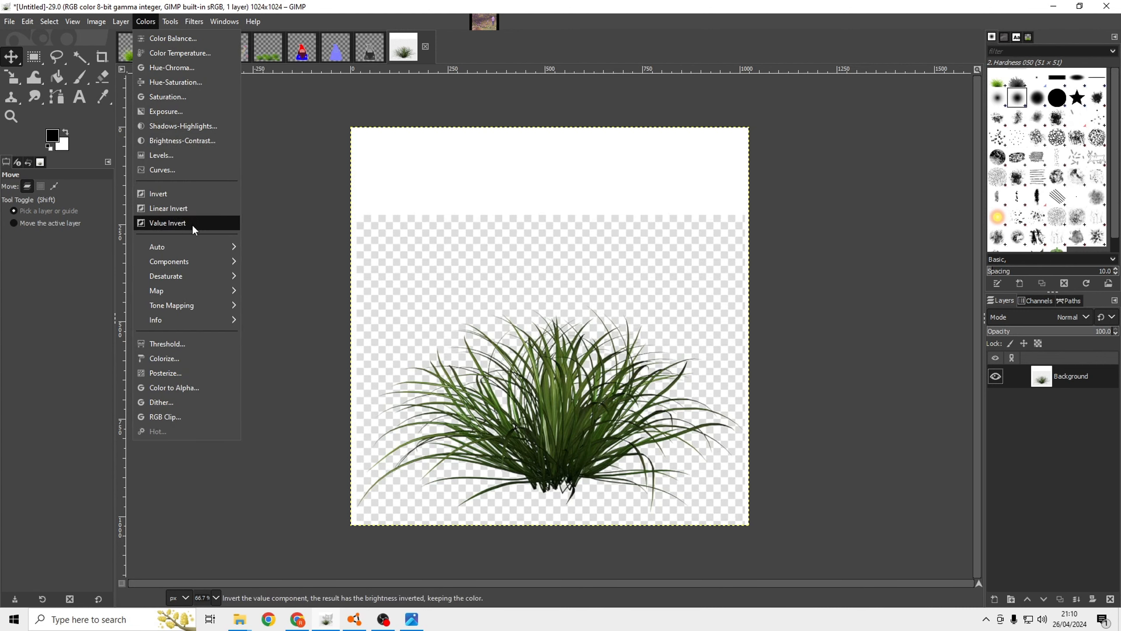
Apply Color to Alpha with white to make the white areas around the grass transparent.
mouse_move(193, 251)
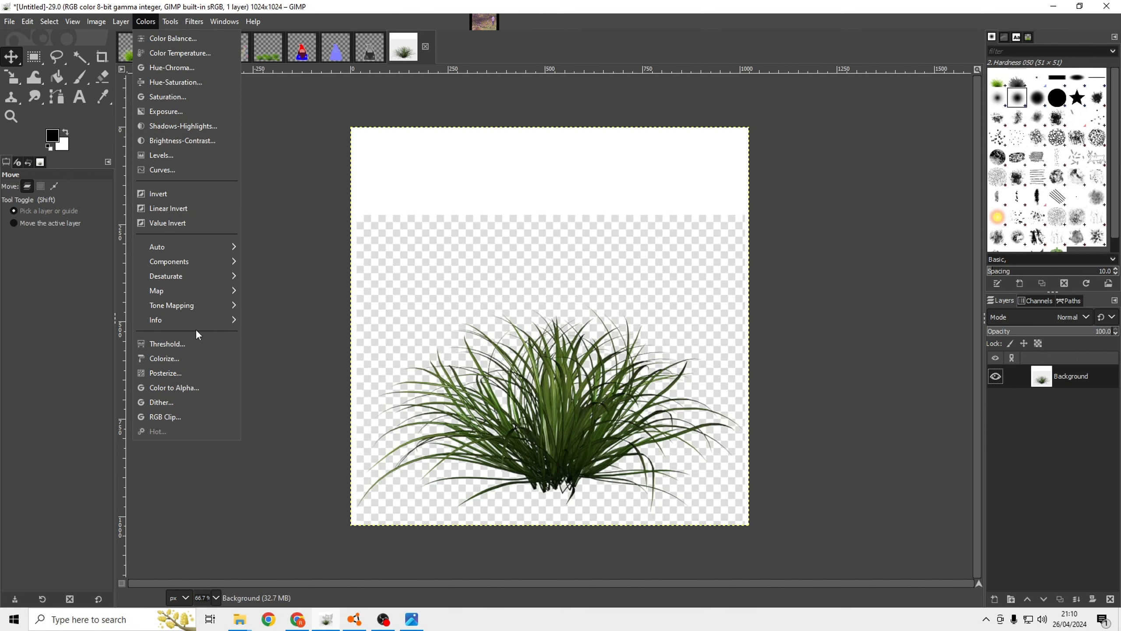
click(189, 388)
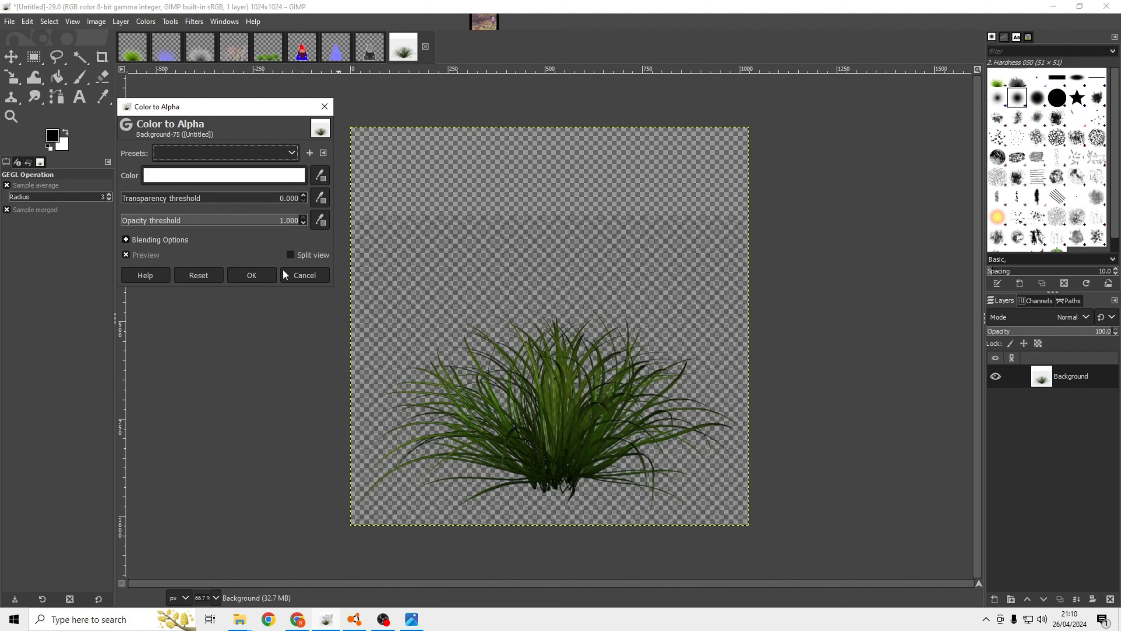
click(257, 274)
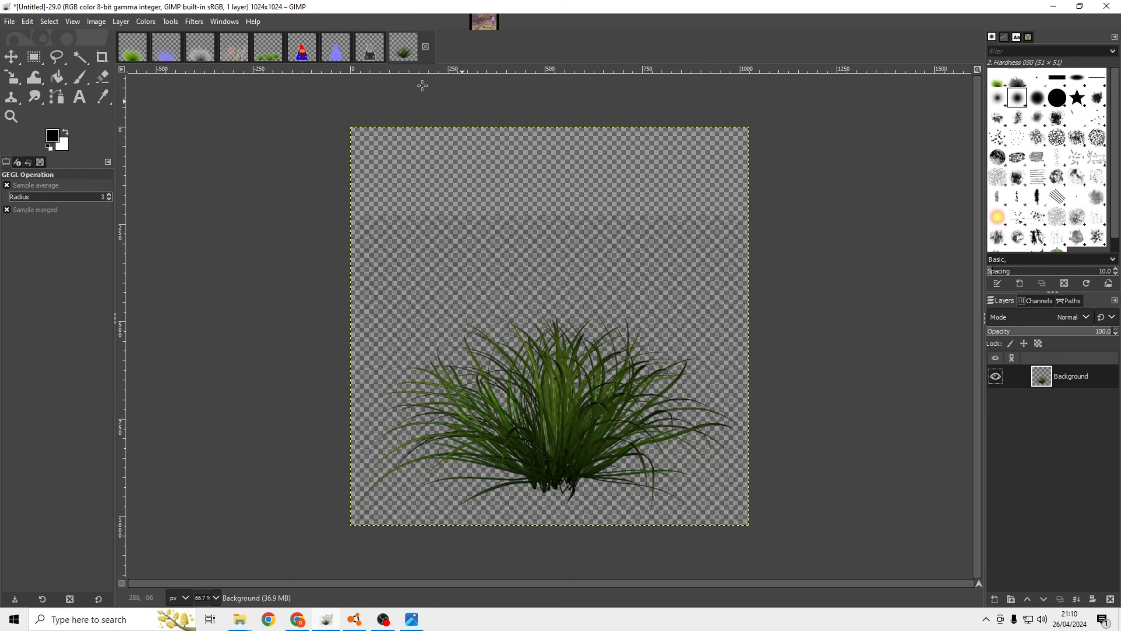
Apply Color to Alpha again with a colour picked from the empty area above the grass and the opacity threshold at 0.000.
click(146, 22)
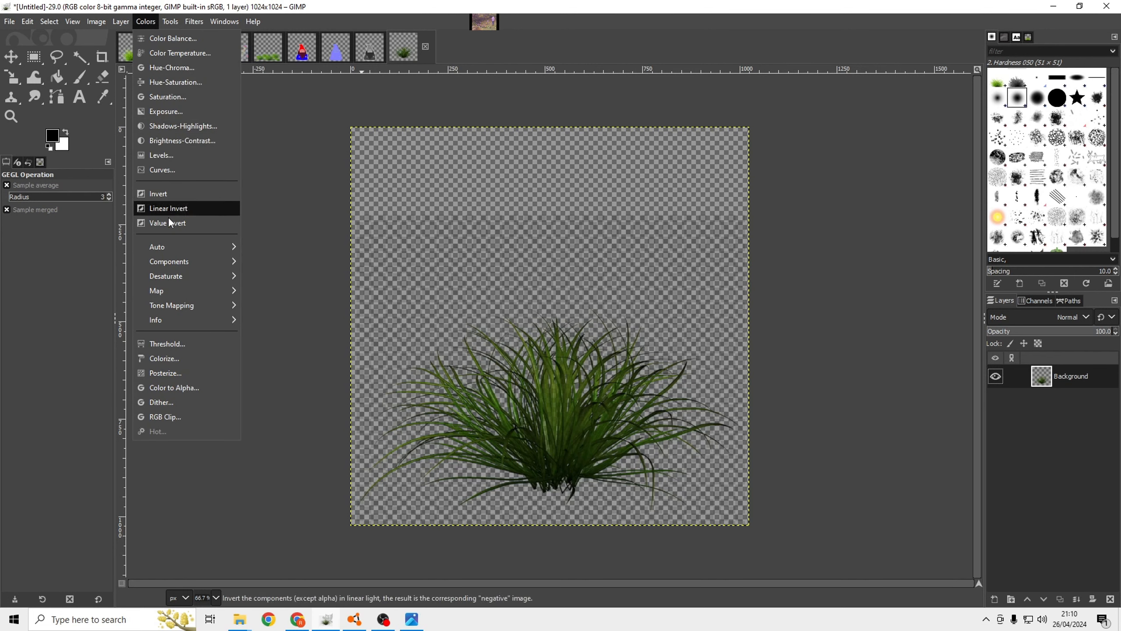
click(184, 386)
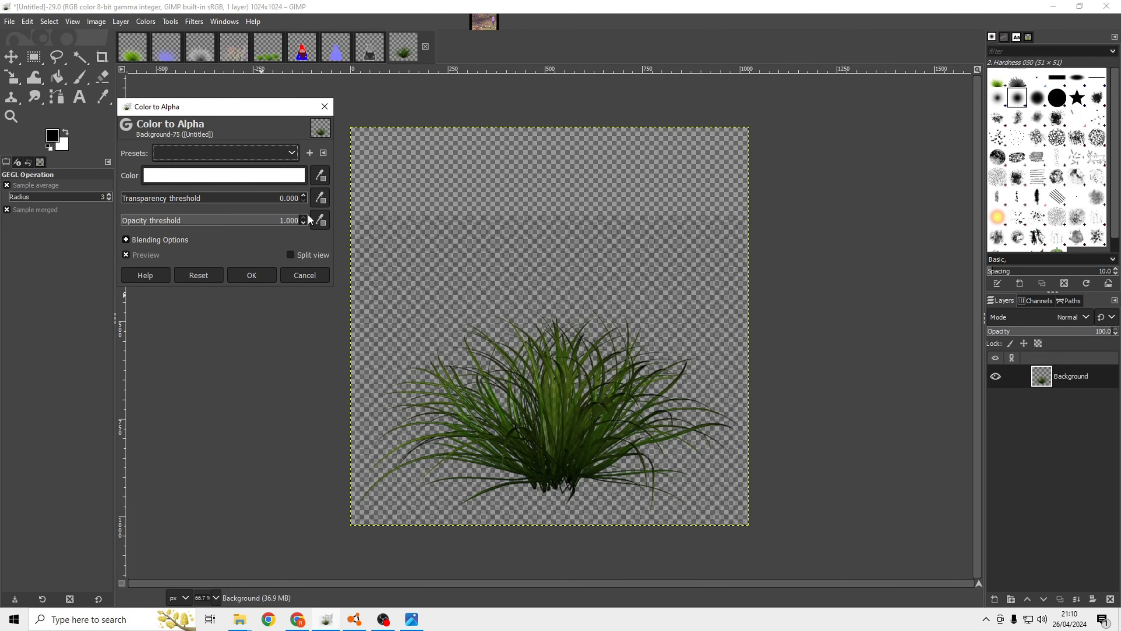
click(321, 176)
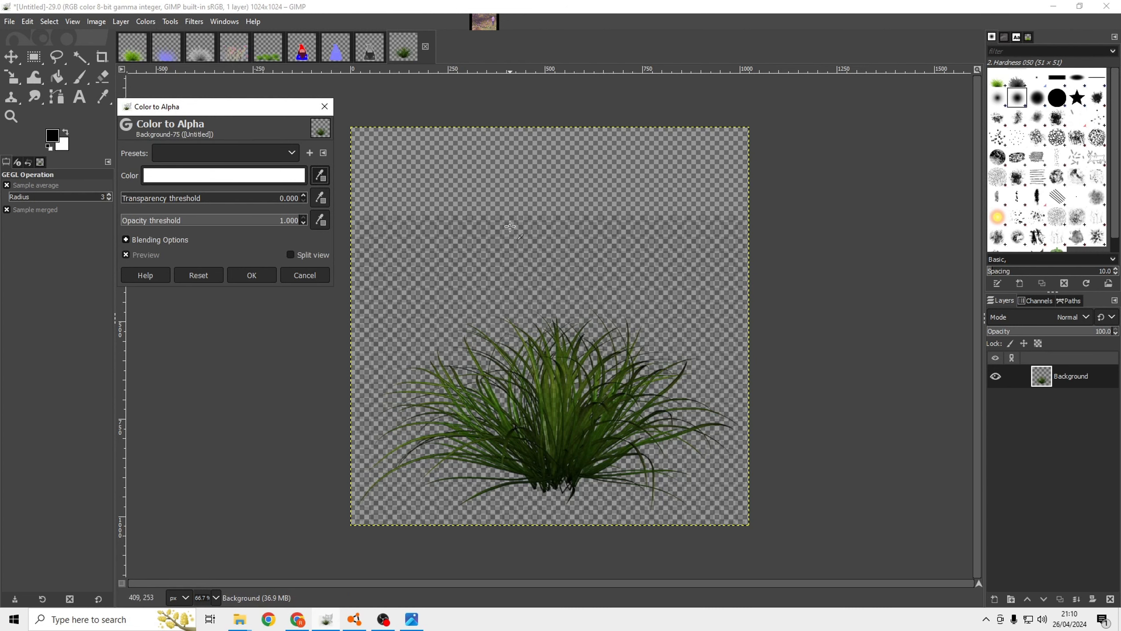
ctrl+scroll(509, 225, up, 4)
click(532, 192)
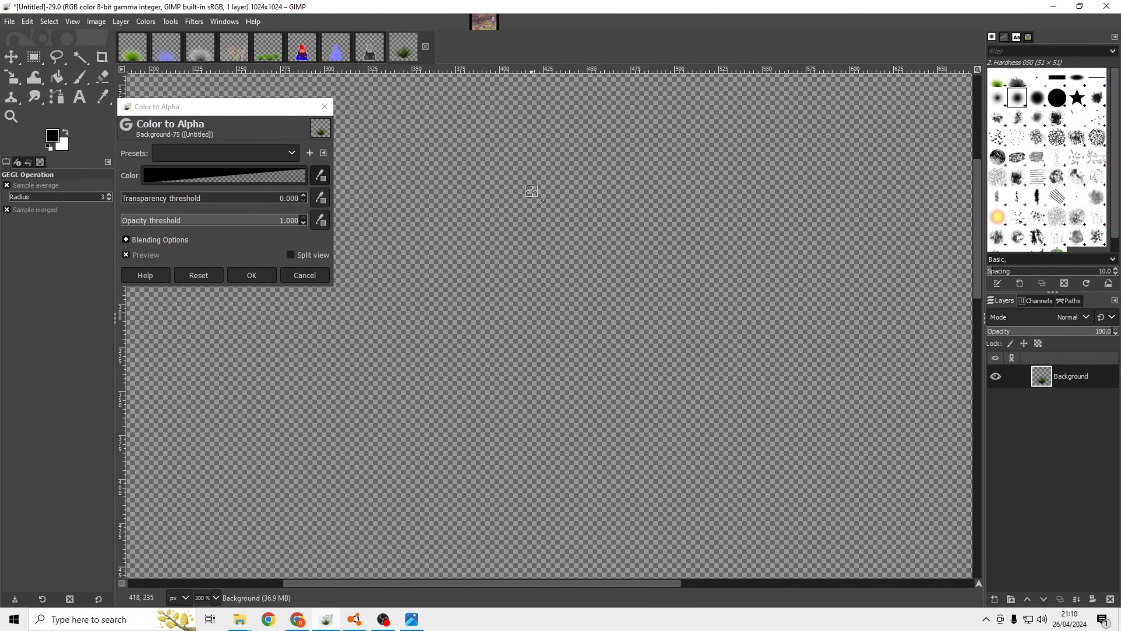
ctrl+scroll(532, 192, down, 4)
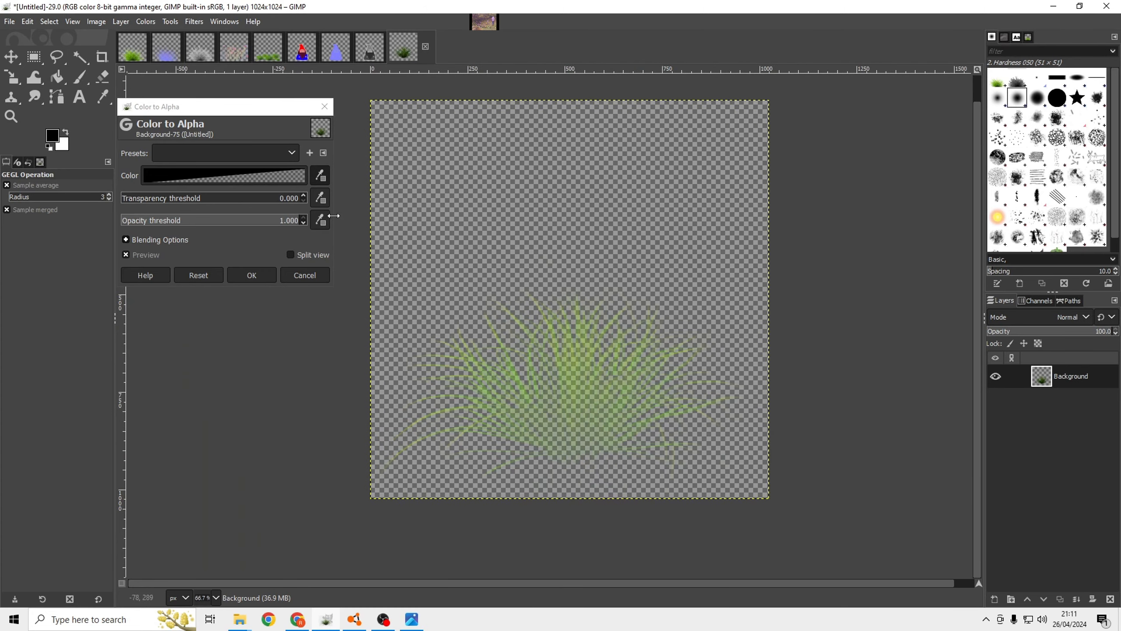
drag(296, 221, 59, 220)
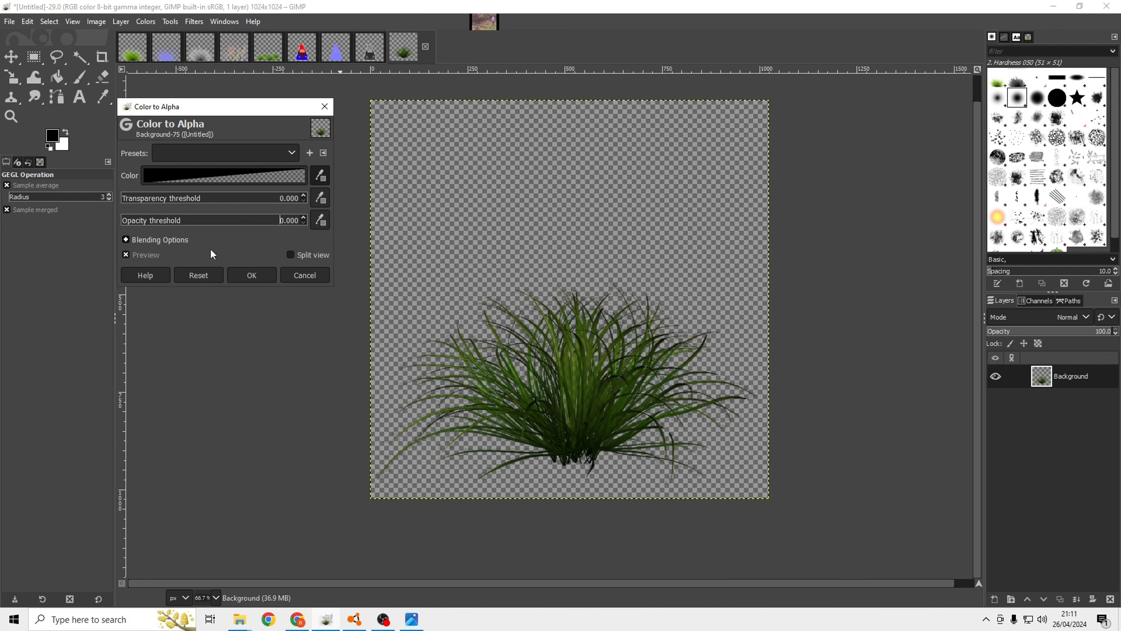
click(251, 275)
Examine the edges of the grass blades and the cleared background up close for leftover checkerboard pattern.
ctrl+scroll(479, 284, up, 4)
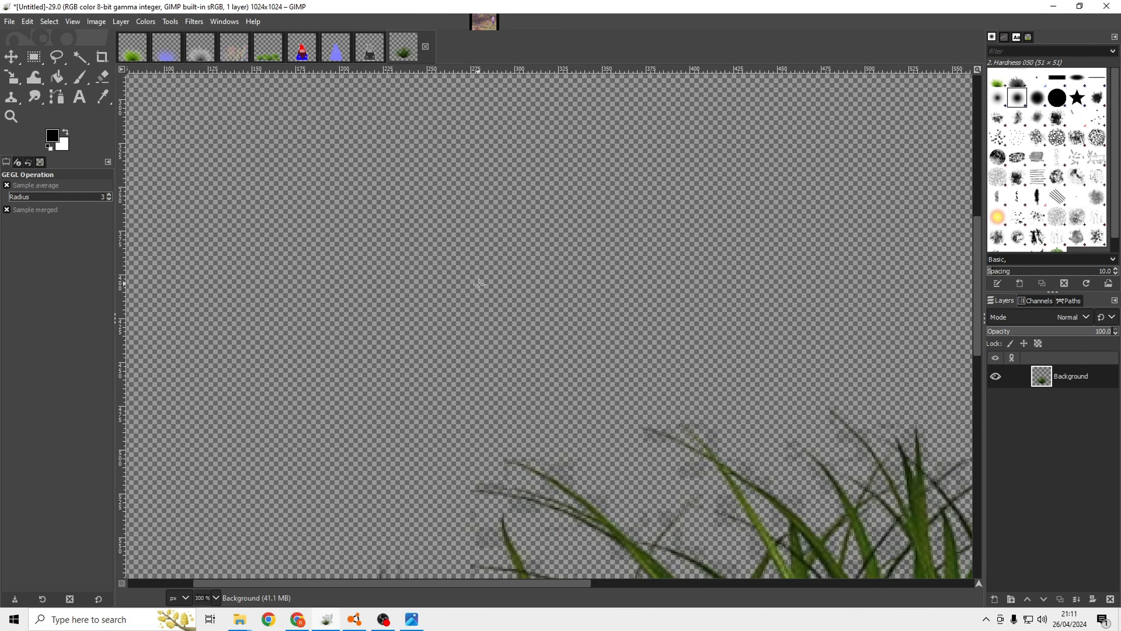
ctrl+scroll(479, 283, down, 3)
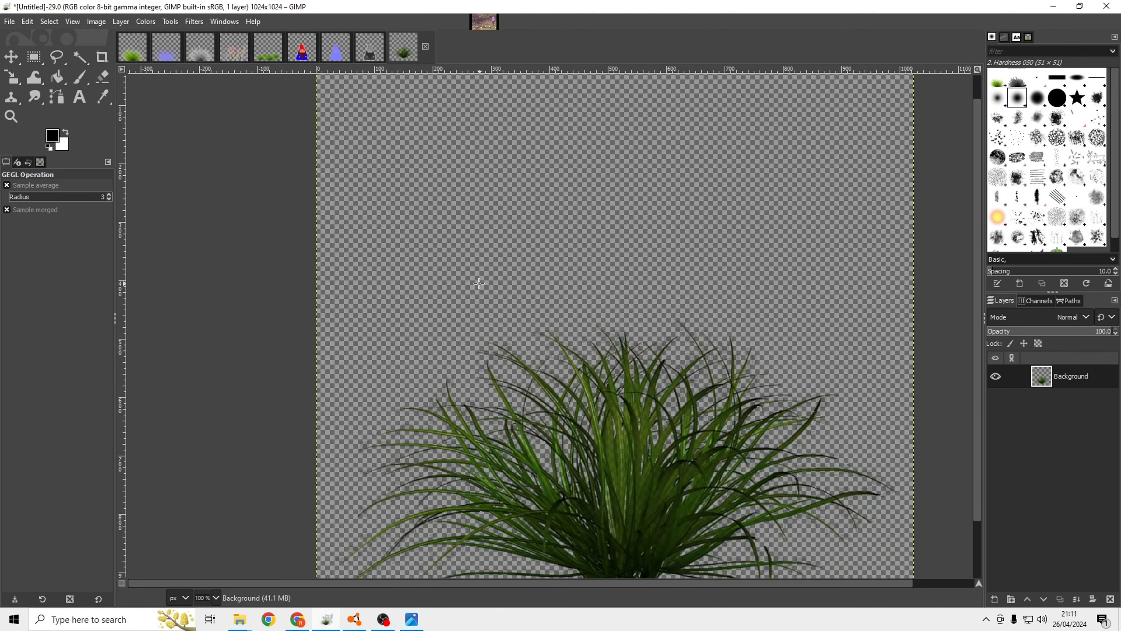
ctrl+scroll(527, 340, down, 1)
ctrl+scroll(527, 341, up, 2)
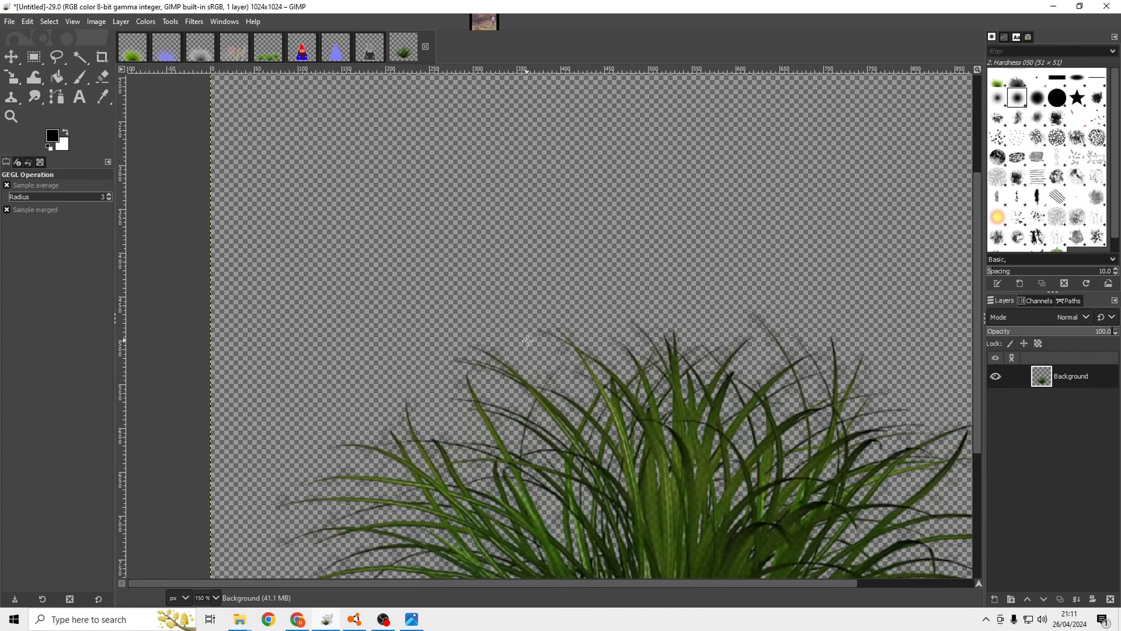
ctrl+scroll(527, 340, up, 4)
ctrl+scroll(521, 305, down, 6)
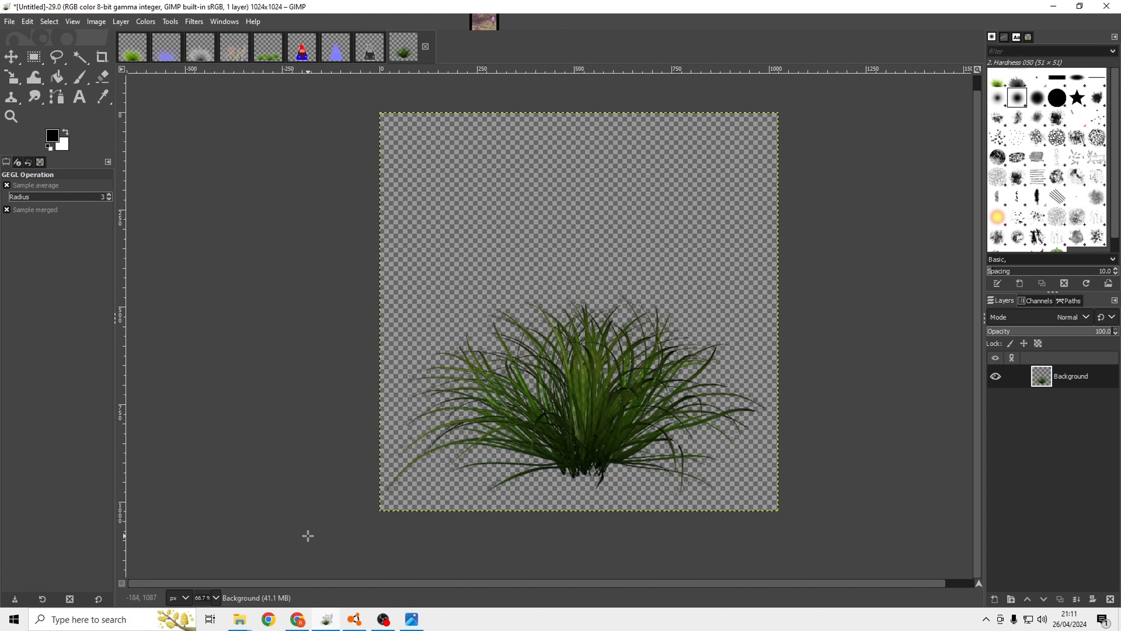
Switch to the groundcover2 grass folder in File Explorer and duplicate the Grass_Green_d.color texture there.
mouse_move(242, 625)
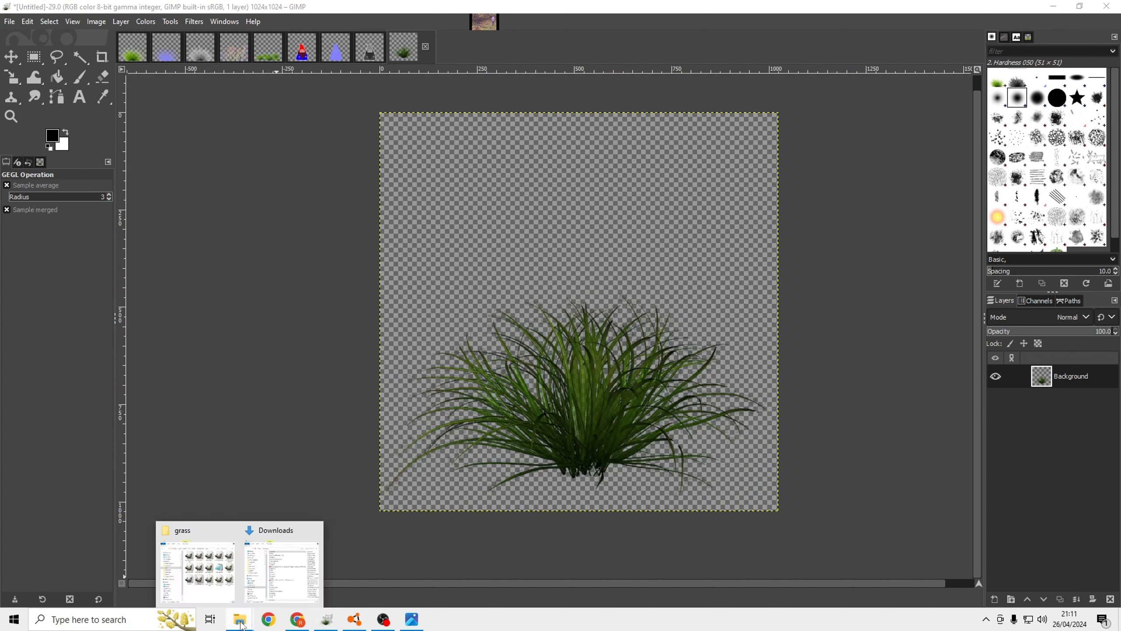
click(216, 587)
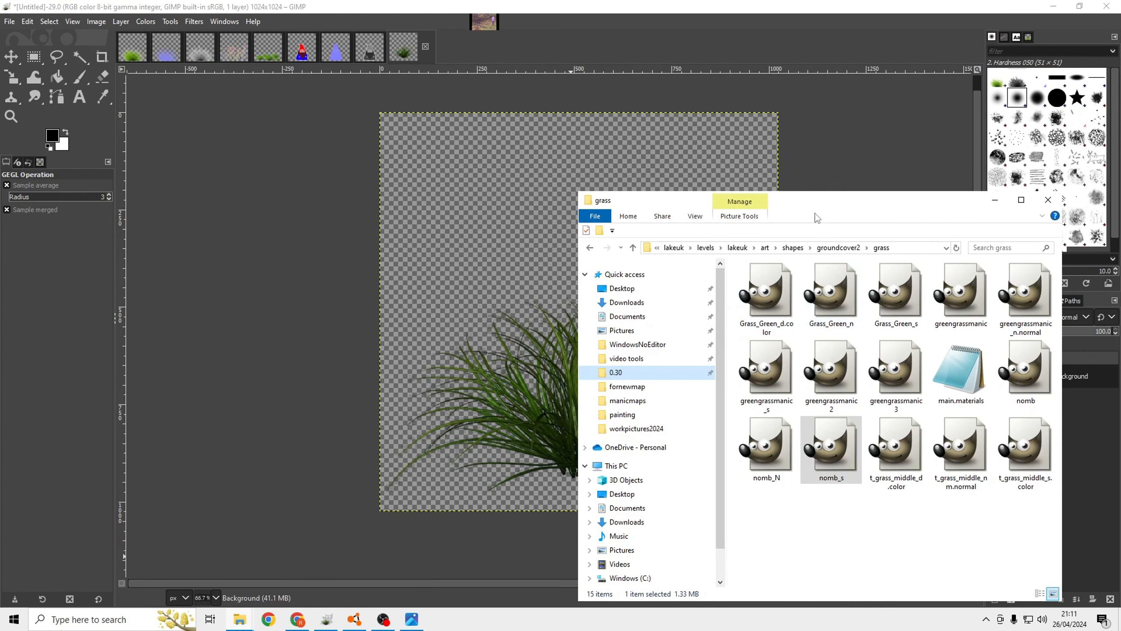
drag(816, 202, 823, 127)
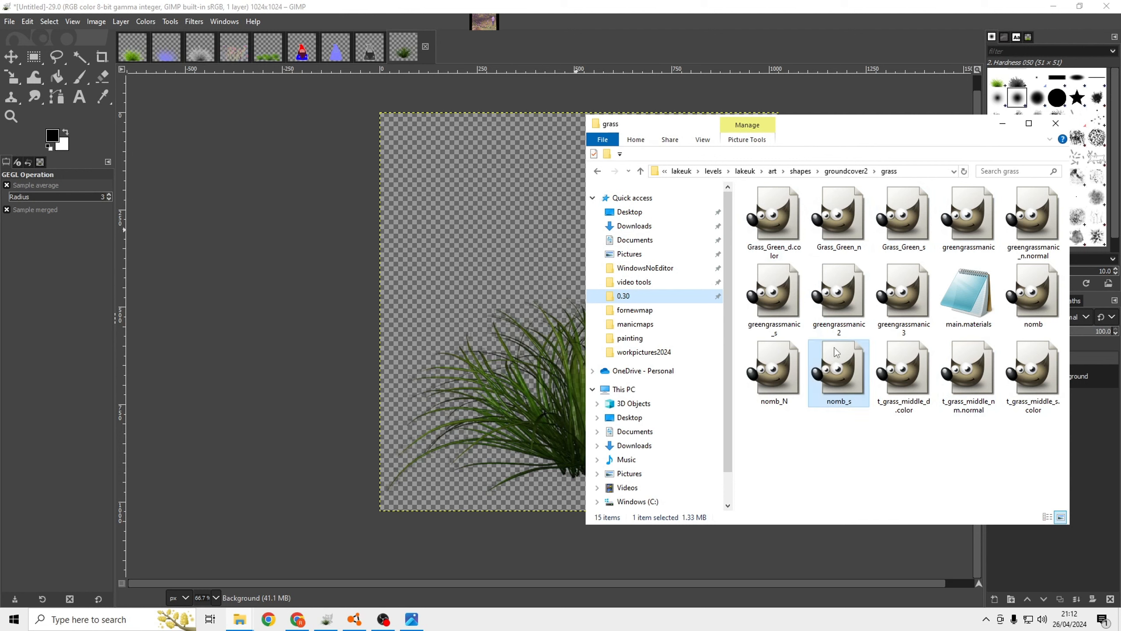
click(770, 226)
right_click(771, 227)
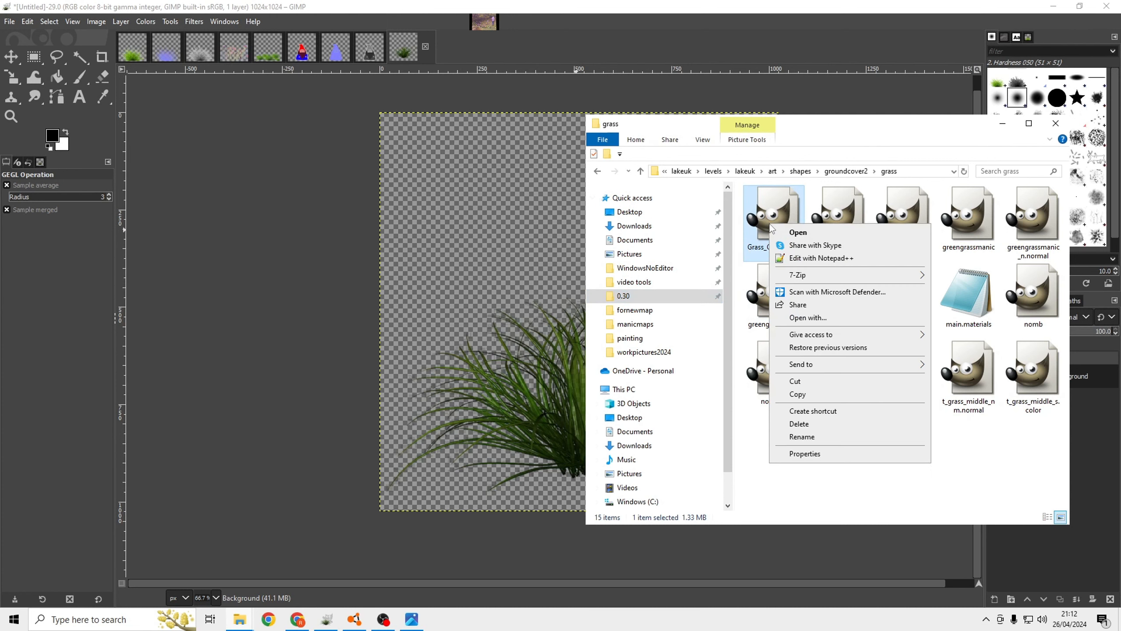
click(819, 394)
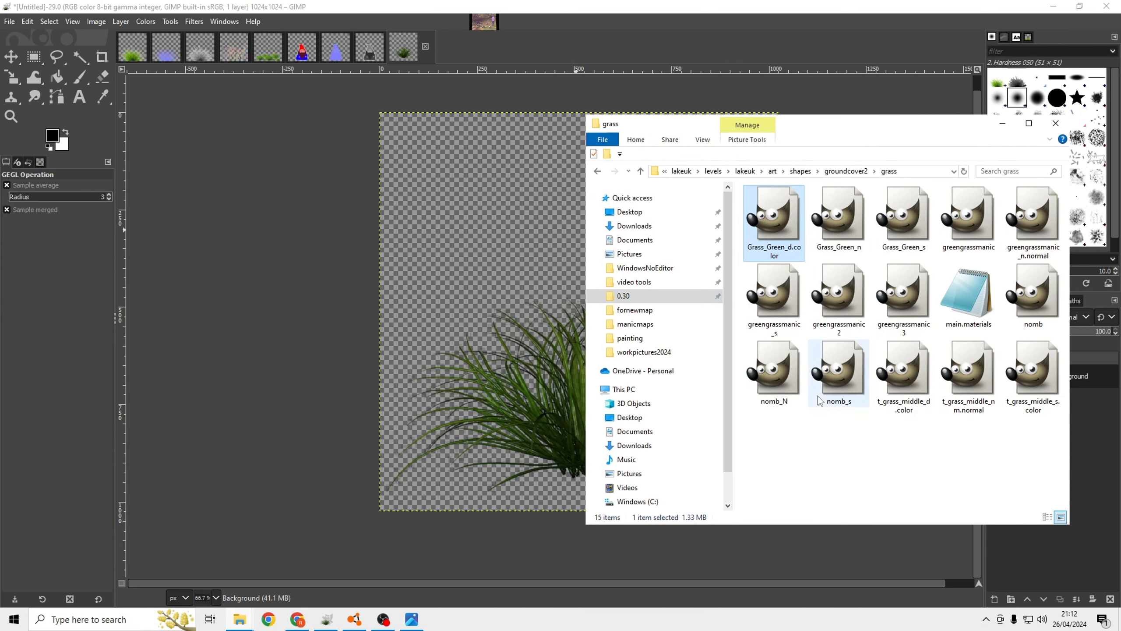
right_click(818, 456)
click(844, 370)
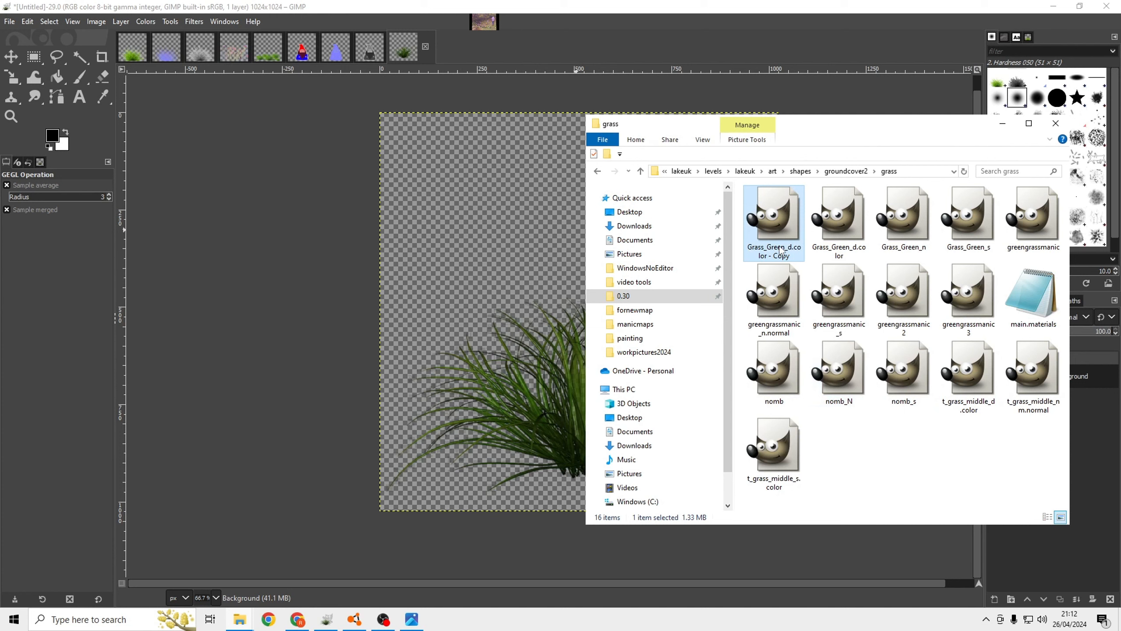
Rename the copied Grass_Green_d.color file as manicgrasssing.
click(780, 249)
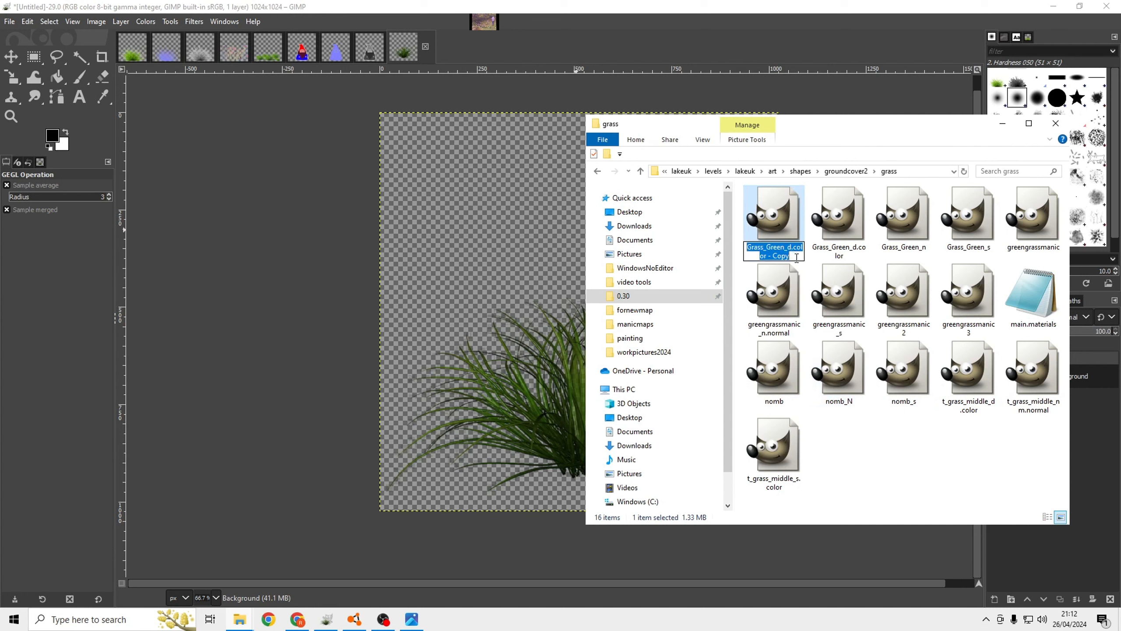
key(BackSpace)
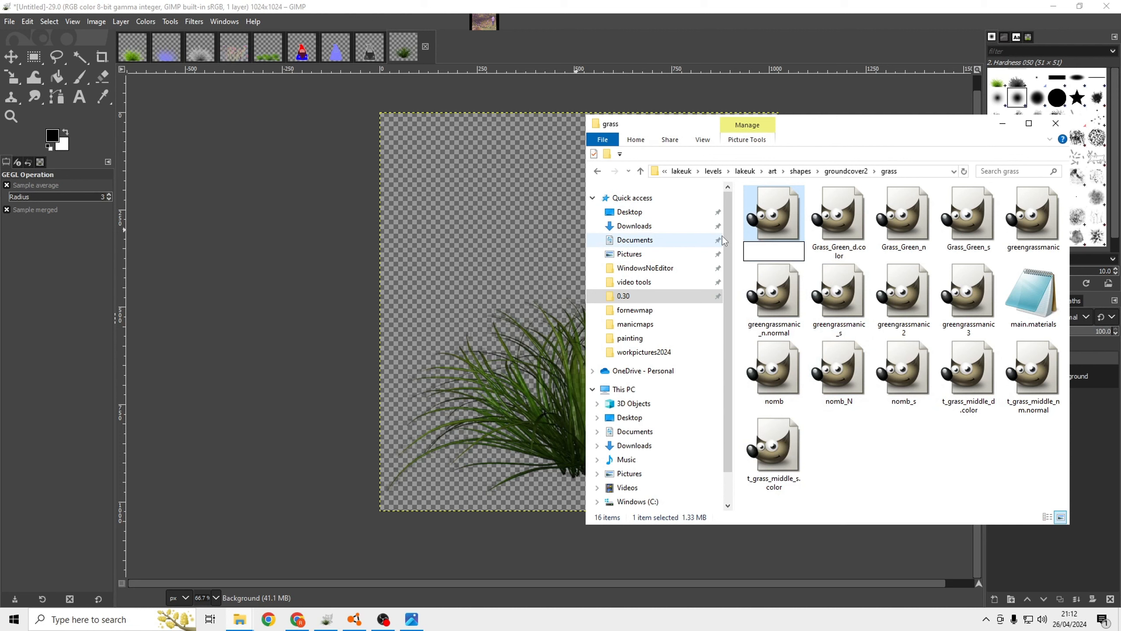
text(manic)
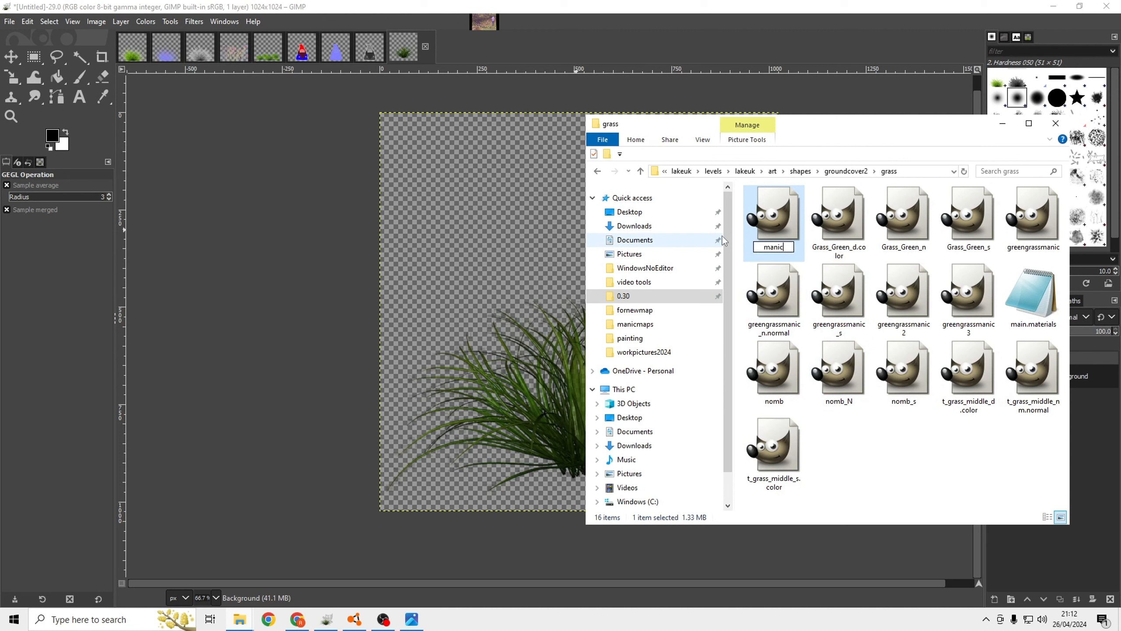
text(grasssing)
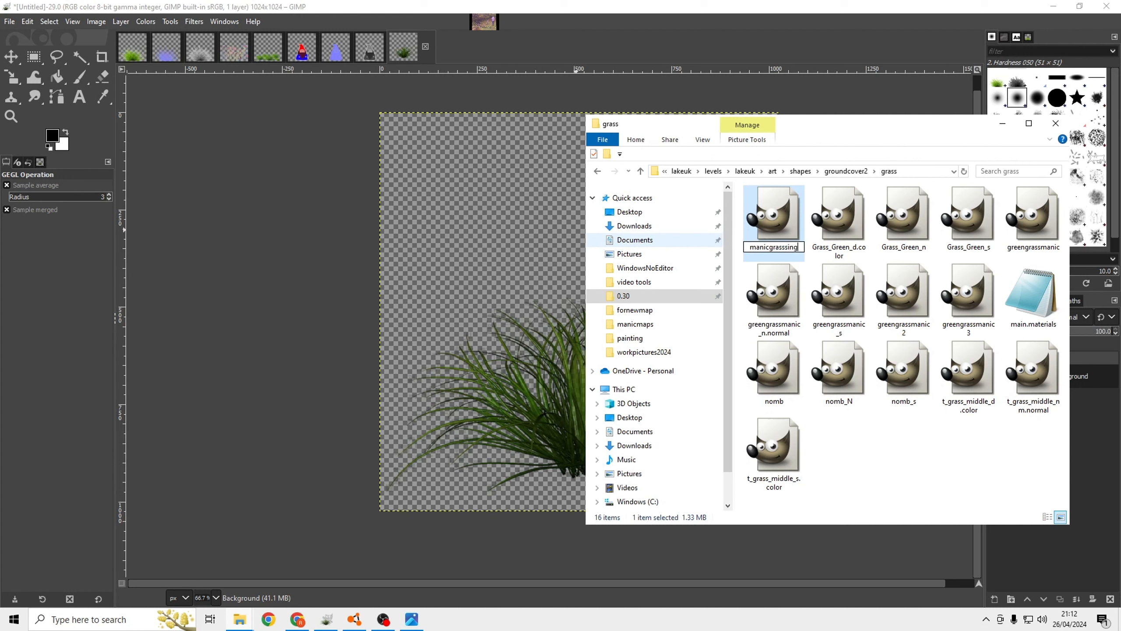
click(900, 452)
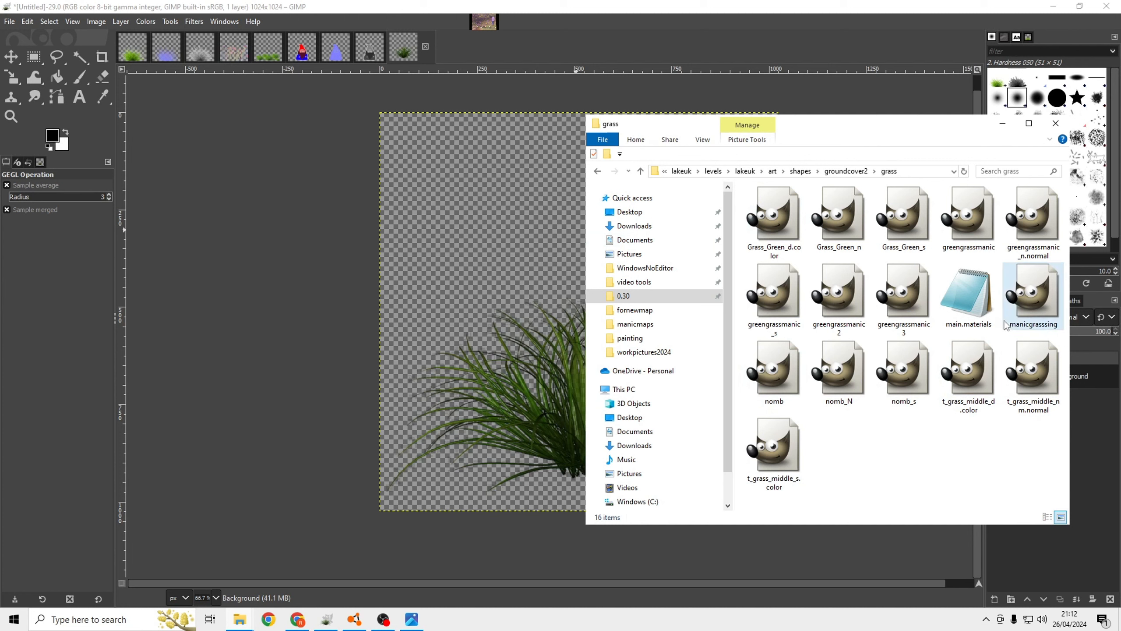
Copy the grass folder's path, then return to GIMP and dismiss the leftover Color to Alpha dialog.
click(917, 173)
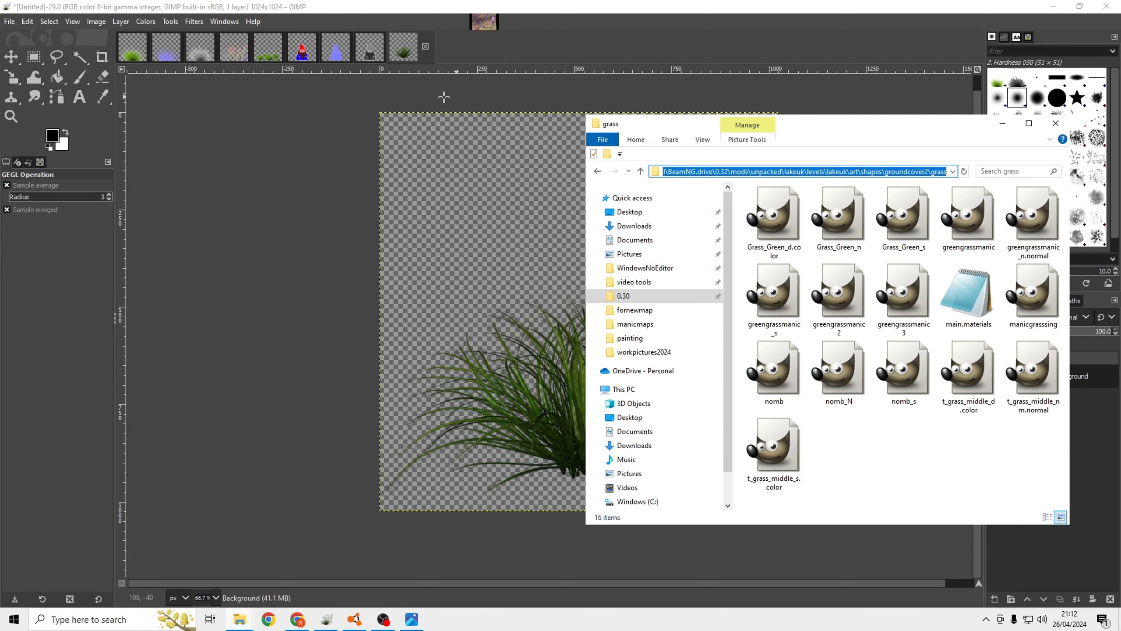
click(330, 127)
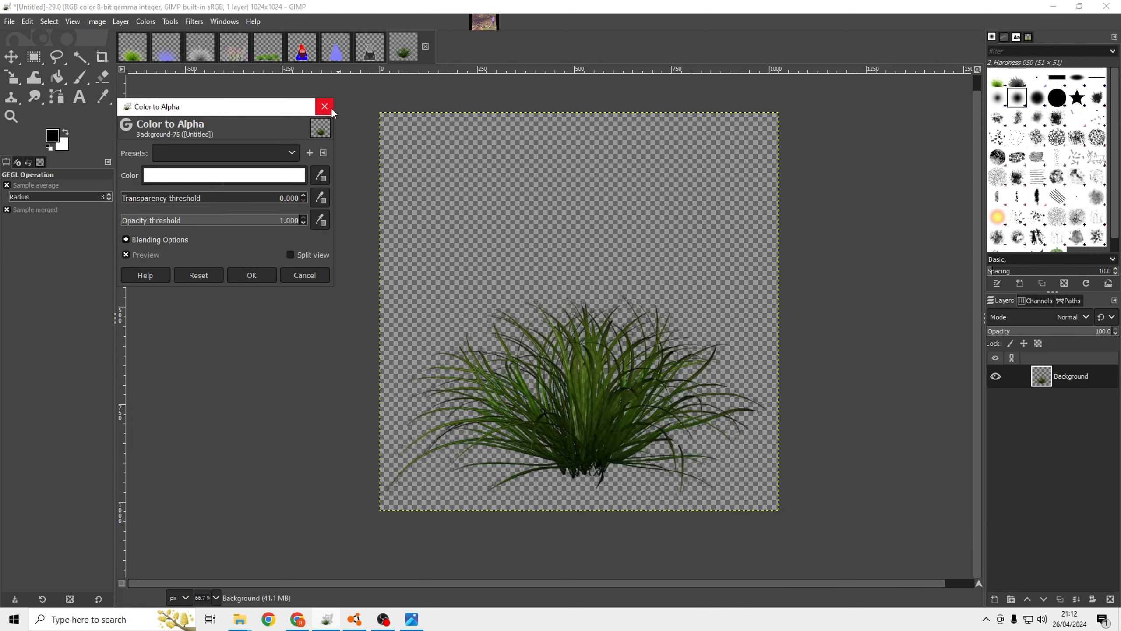
click(332, 111)
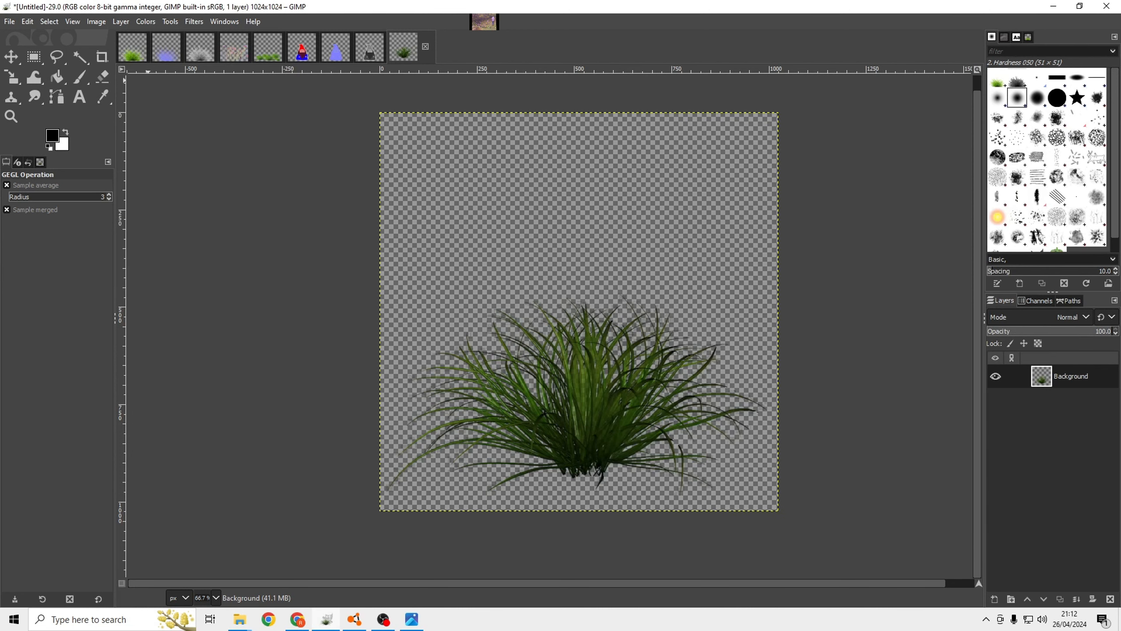
Export the grass image to the groundcover2 grass folder as manicgrasssing.DDS, replacing the existing file.
click(9, 21)
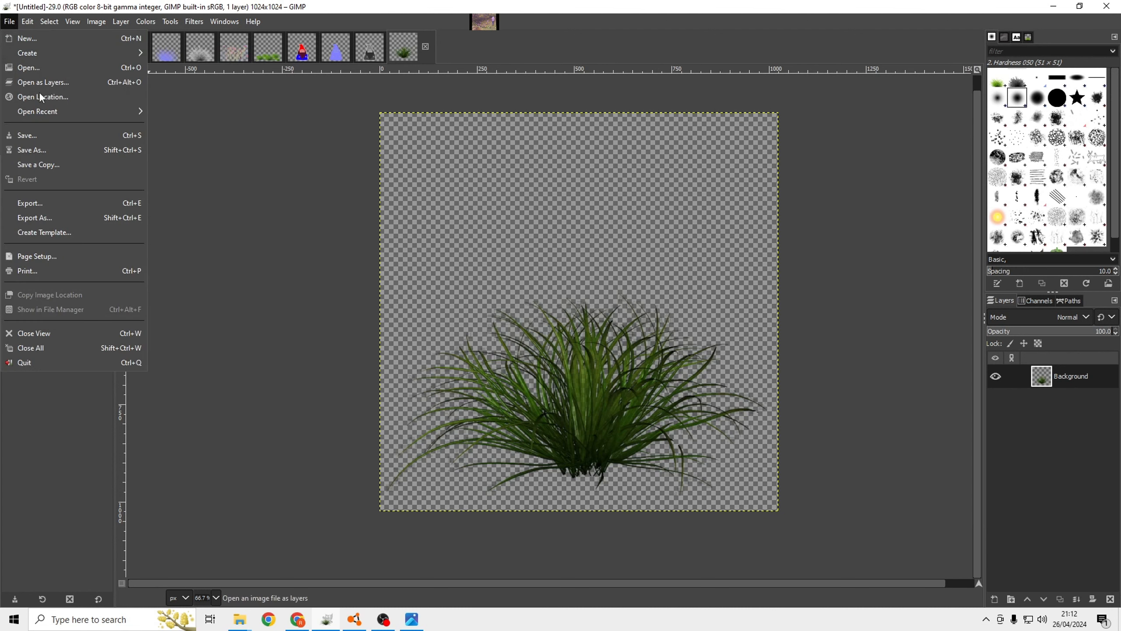
click(37, 217)
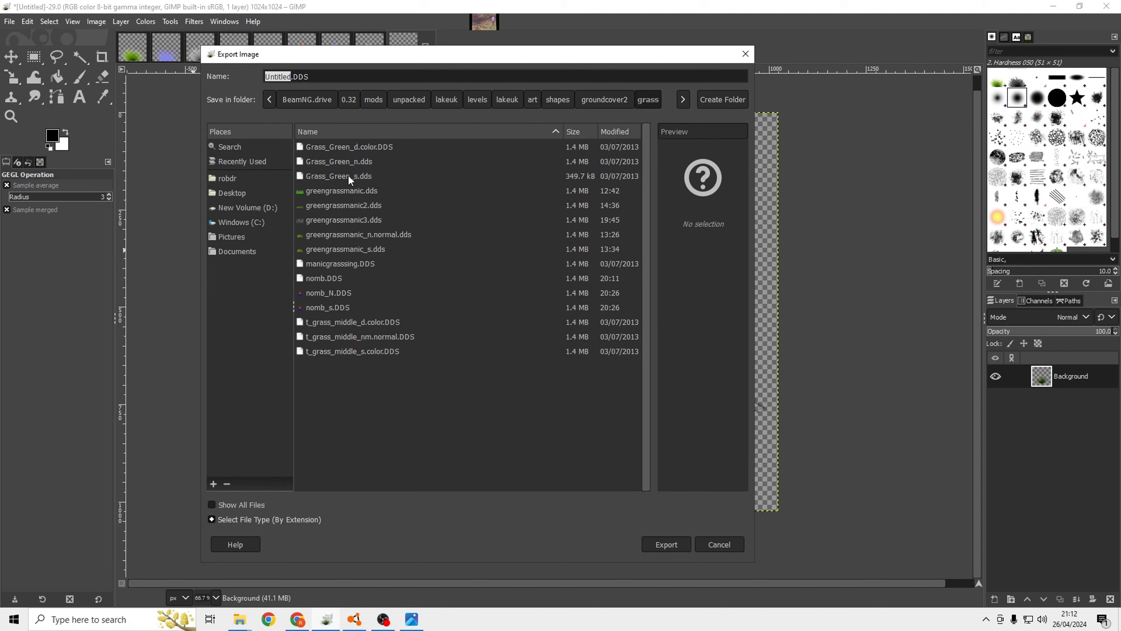
triple_click(401, 73)
mouse_move(242, 623)
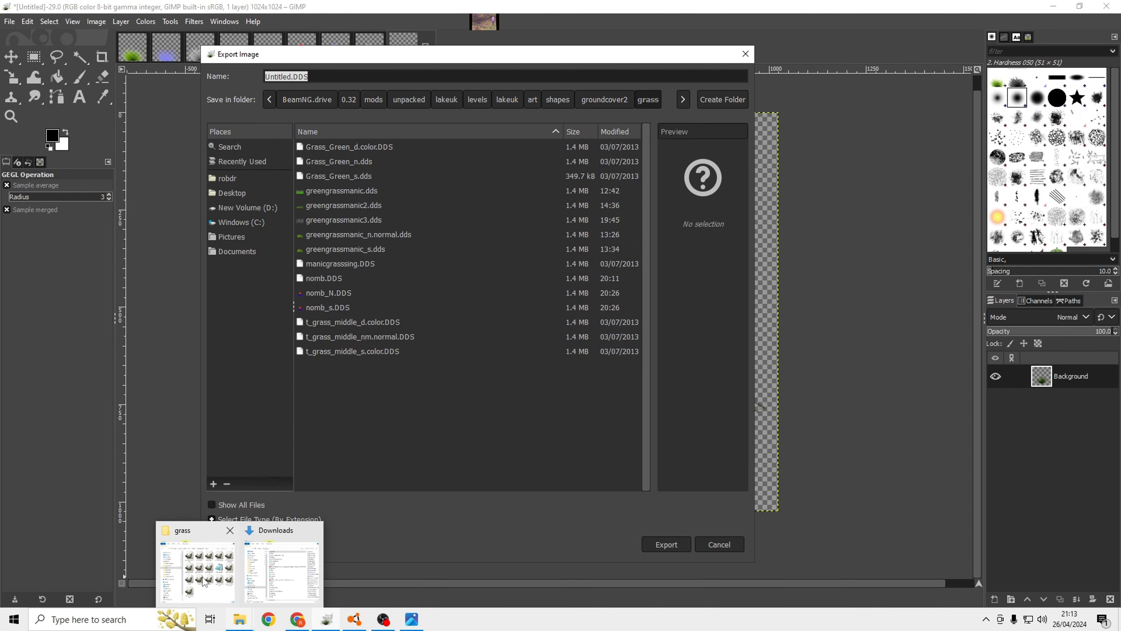
click(204, 582)
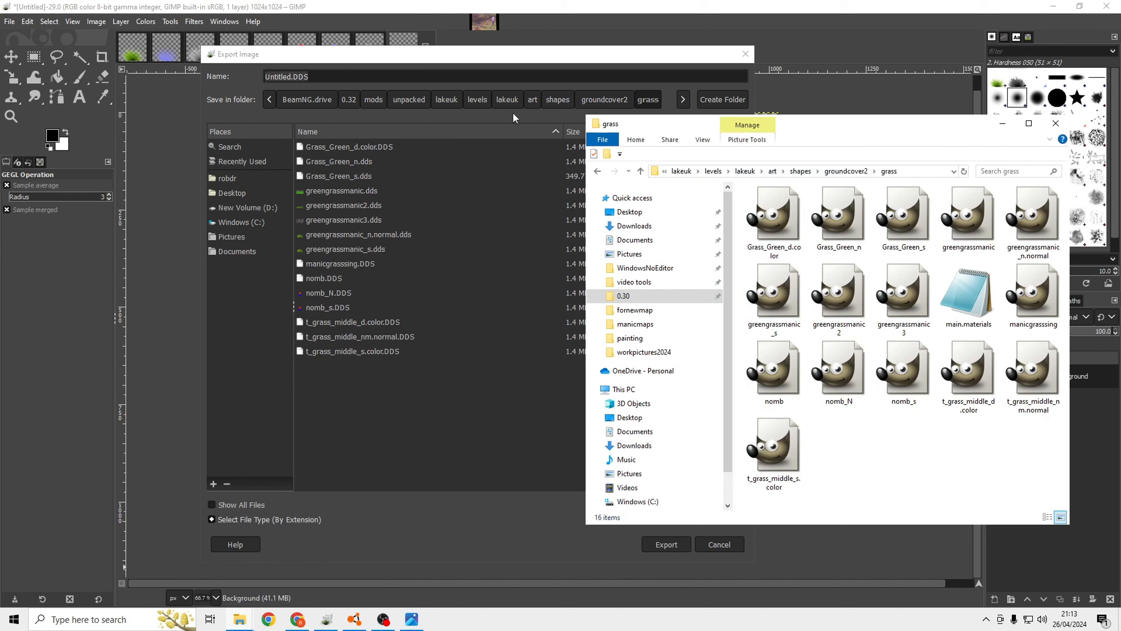
click(473, 80)
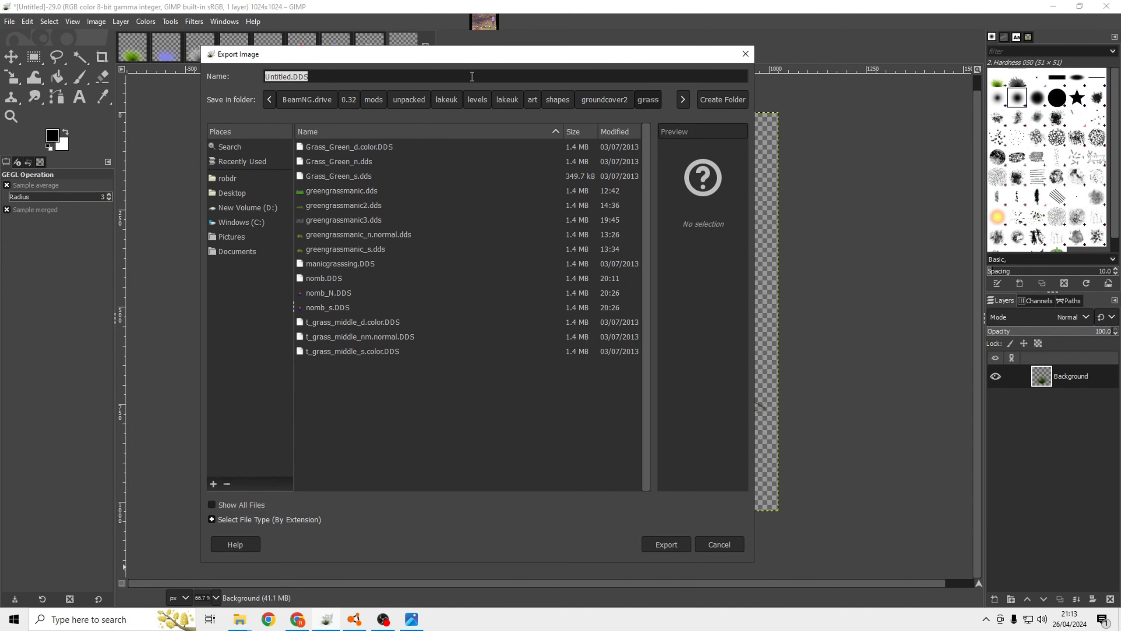
text(C:\Users\robdr\AppData\Local\BeamNG.drive\0.32\mods\unpacked\lakeuk\levels\lakeuk\art\shapes\groundcover2\grass)
key(Return)
click(340, 263)
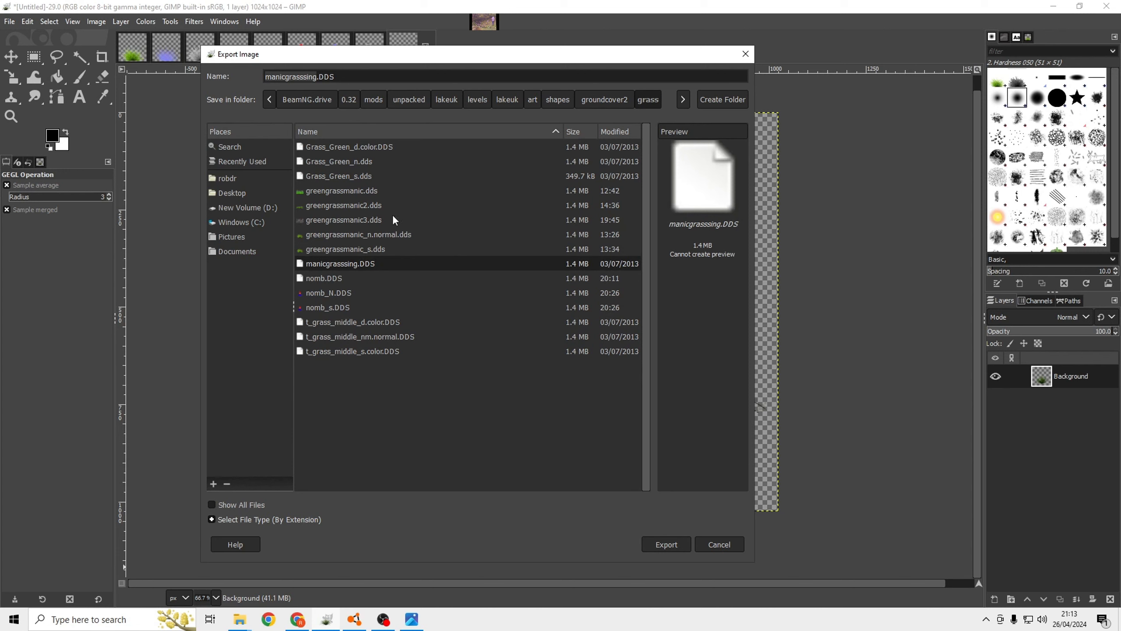
click(663, 544)
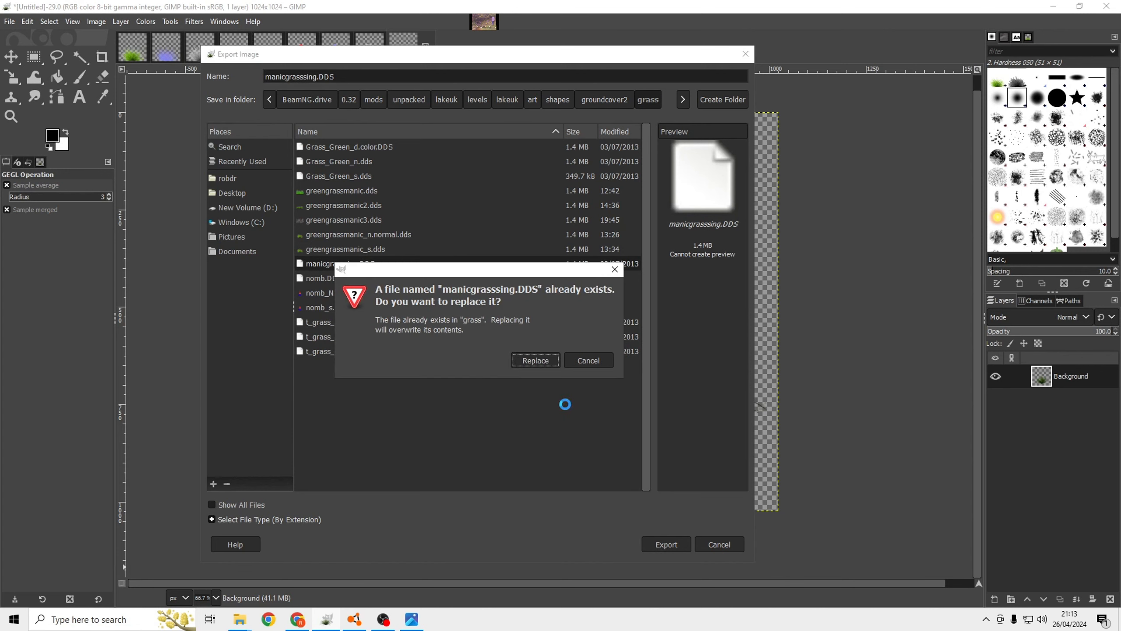
click(542, 360)
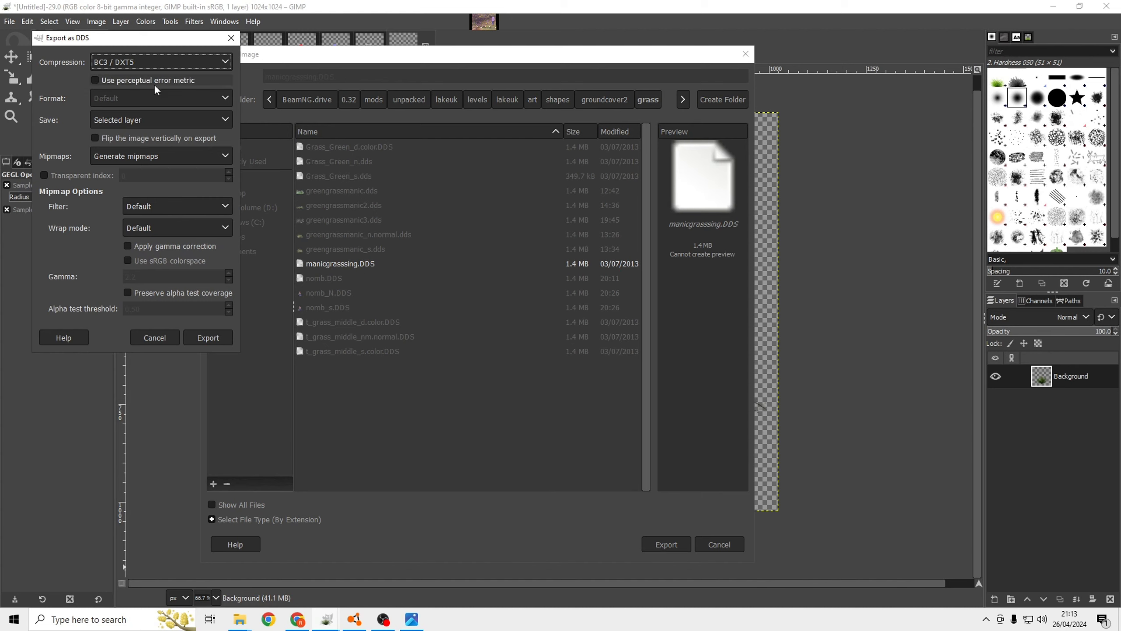
Complete the DDS export with BC3 / DXT5 compression and Generate mipmaps.
click(112, 61)
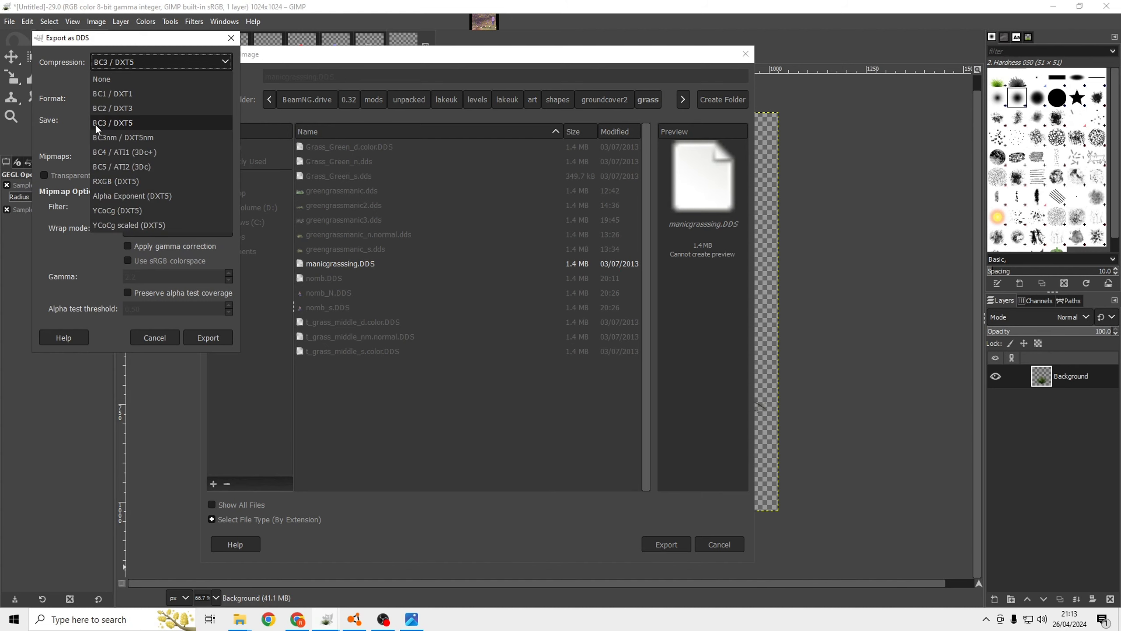
click(110, 126)
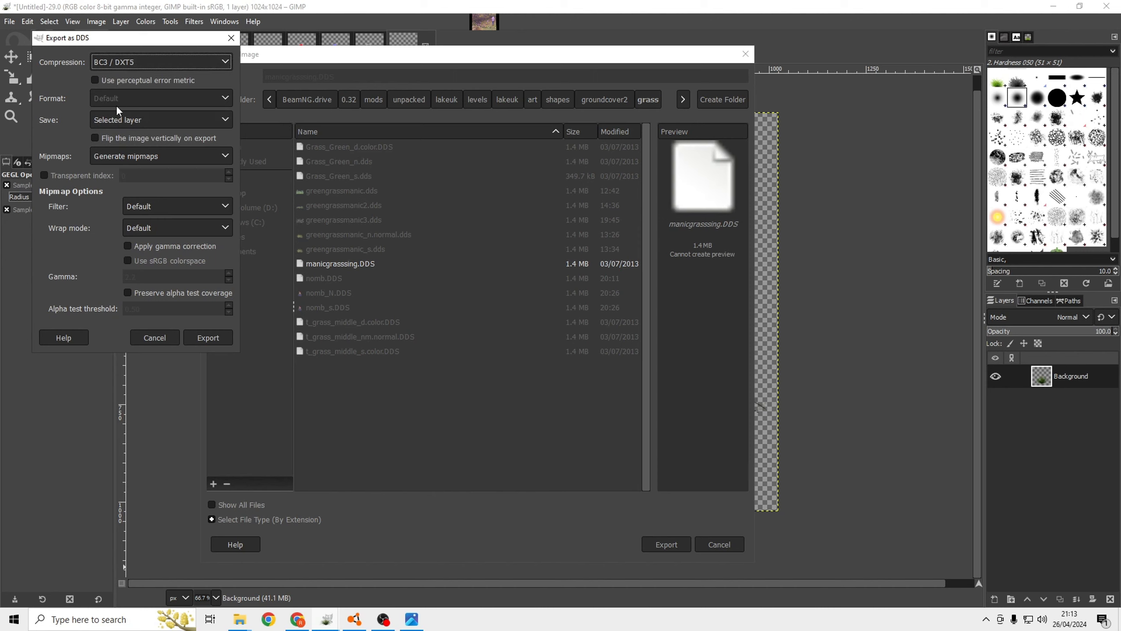
click(111, 159)
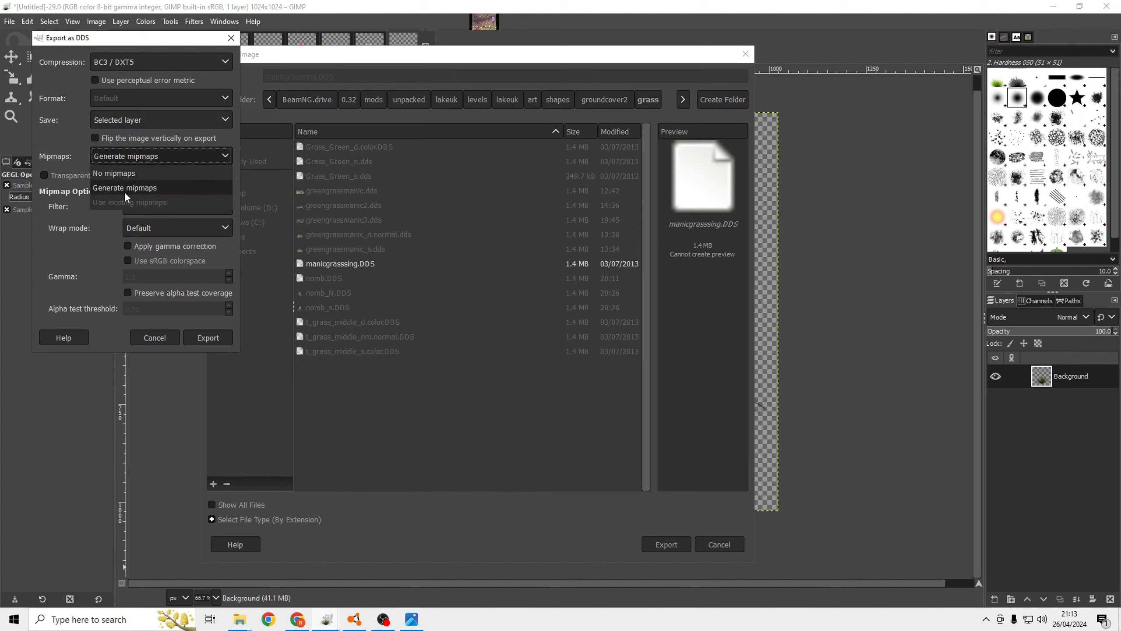
click(96, 244)
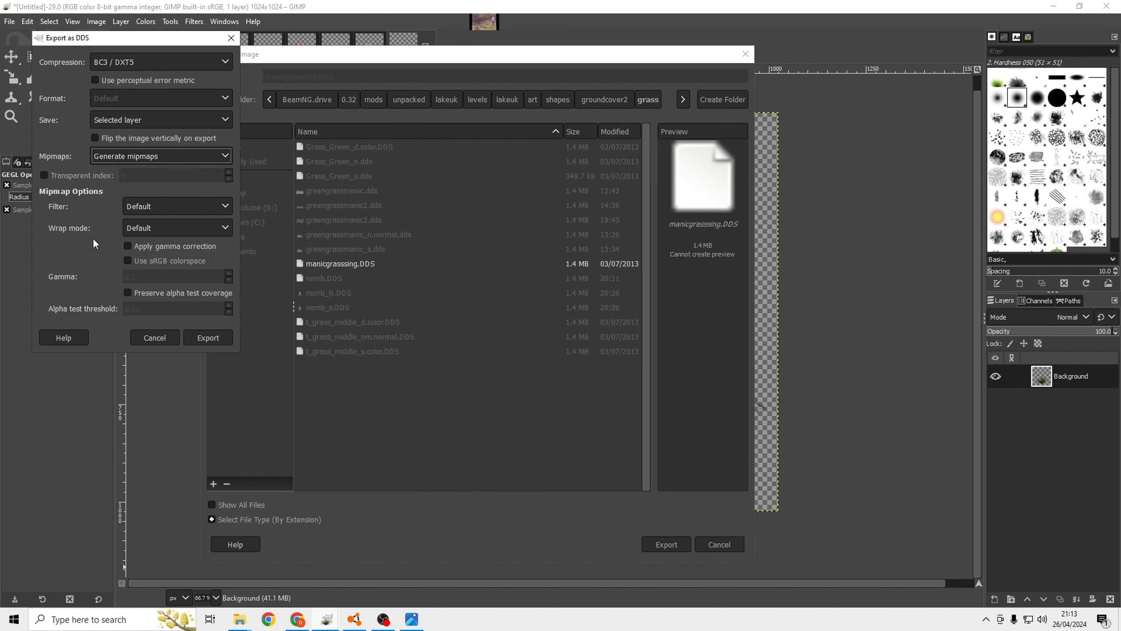
click(212, 334)
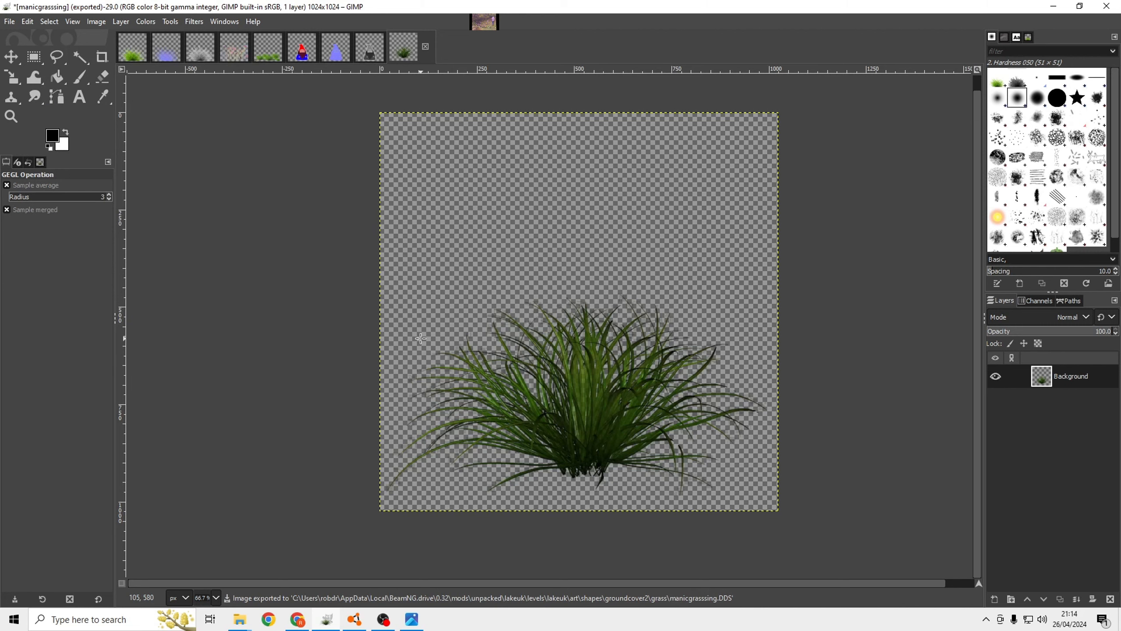
Switch to the BeamNG.drive world editor and open the Material Editor over the scene.
click(1054, 6)
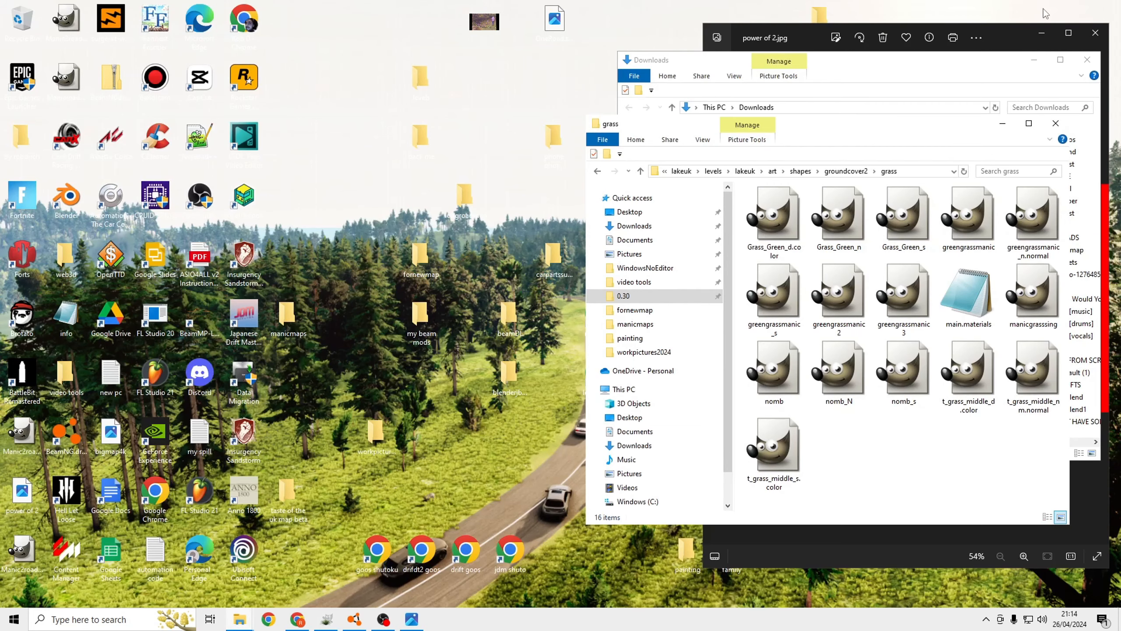
click(356, 619)
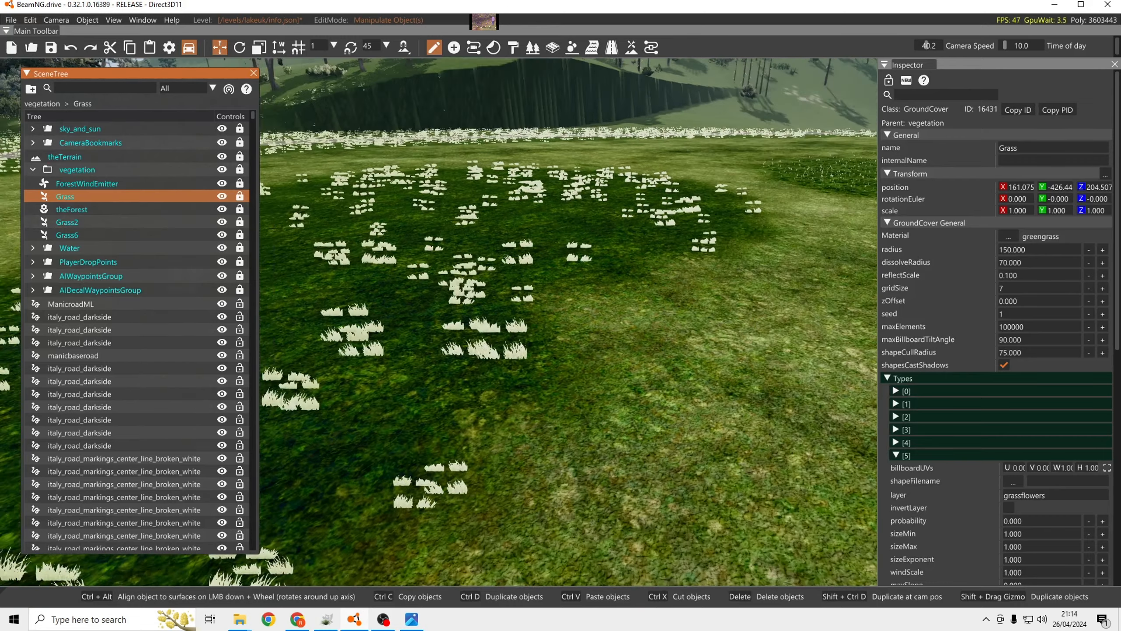
right_drag(569, 322, 463, 325)
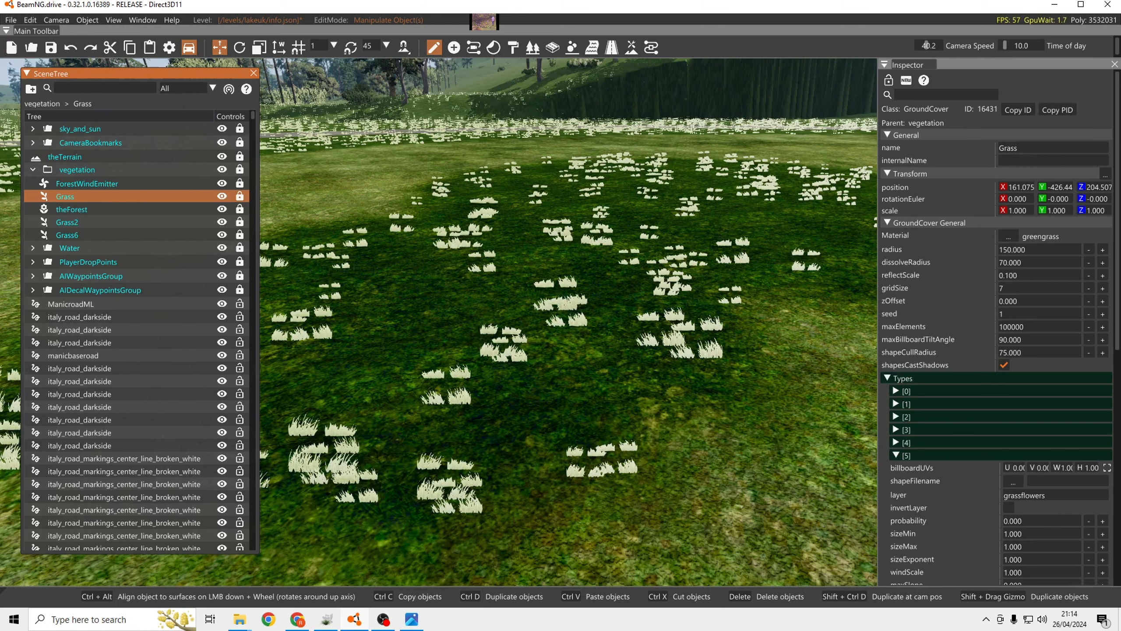
right_drag(618, 280, 600, 276)
click(137, 21)
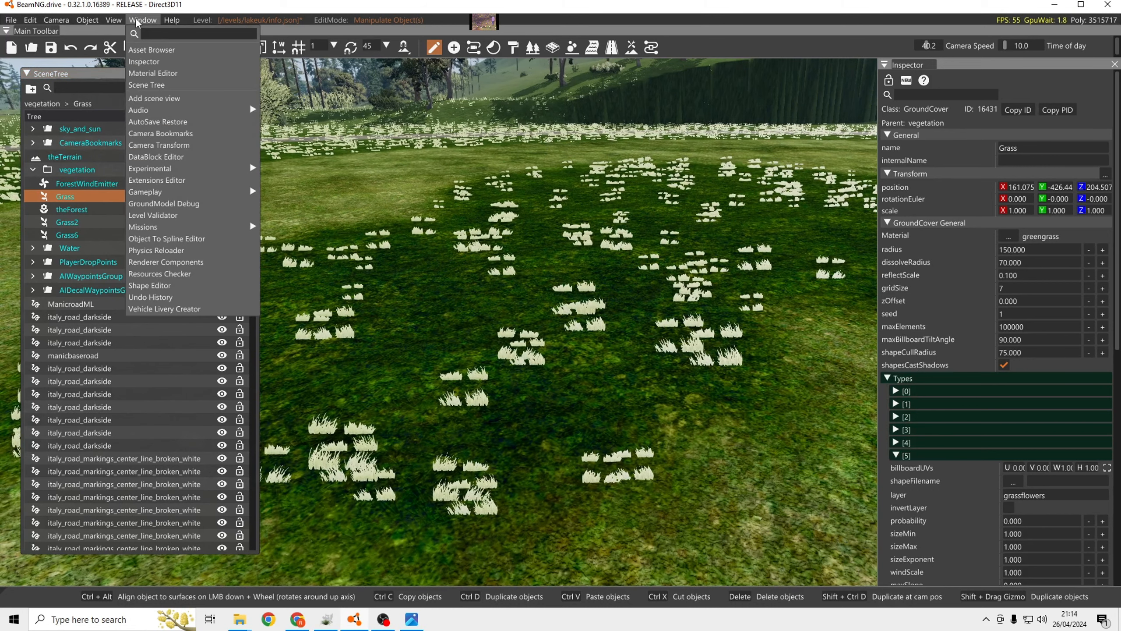
click(153, 73)
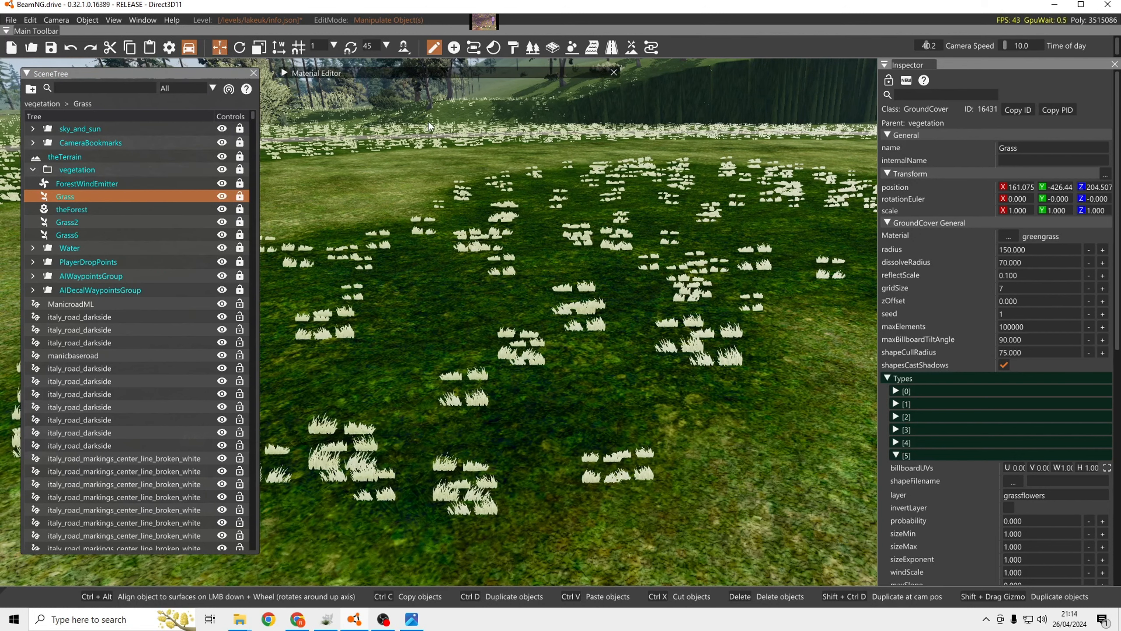
drag(413, 70, 472, 109)
Create a new material named manicgrasssing in /levels/lakeuk/art/main.materials.json.
click(417, 133)
click(427, 124)
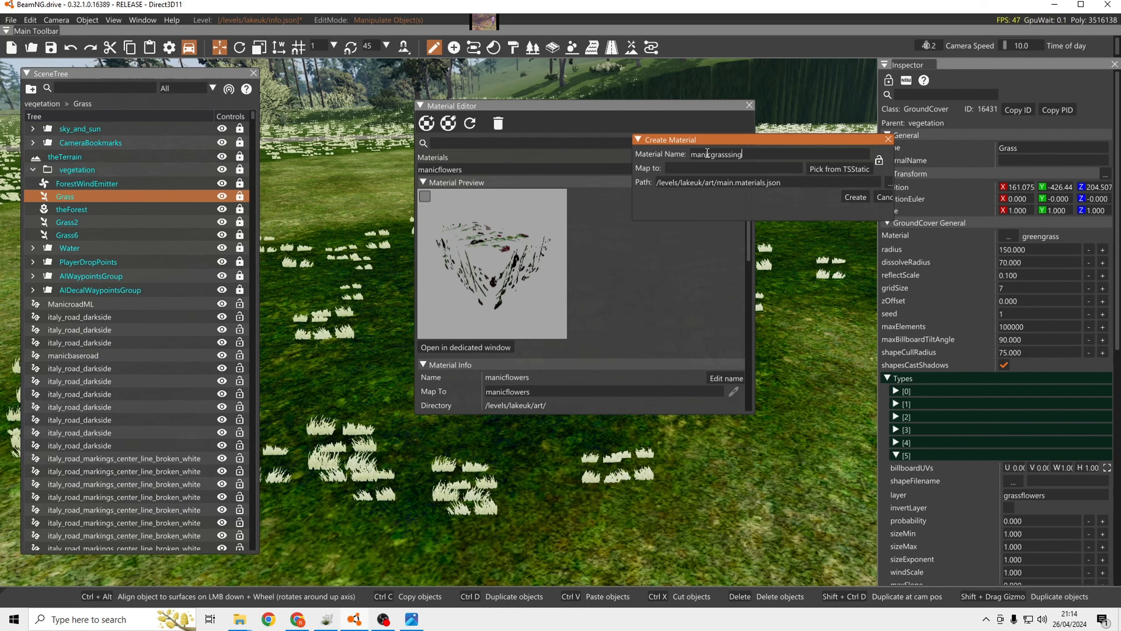
click(856, 197)
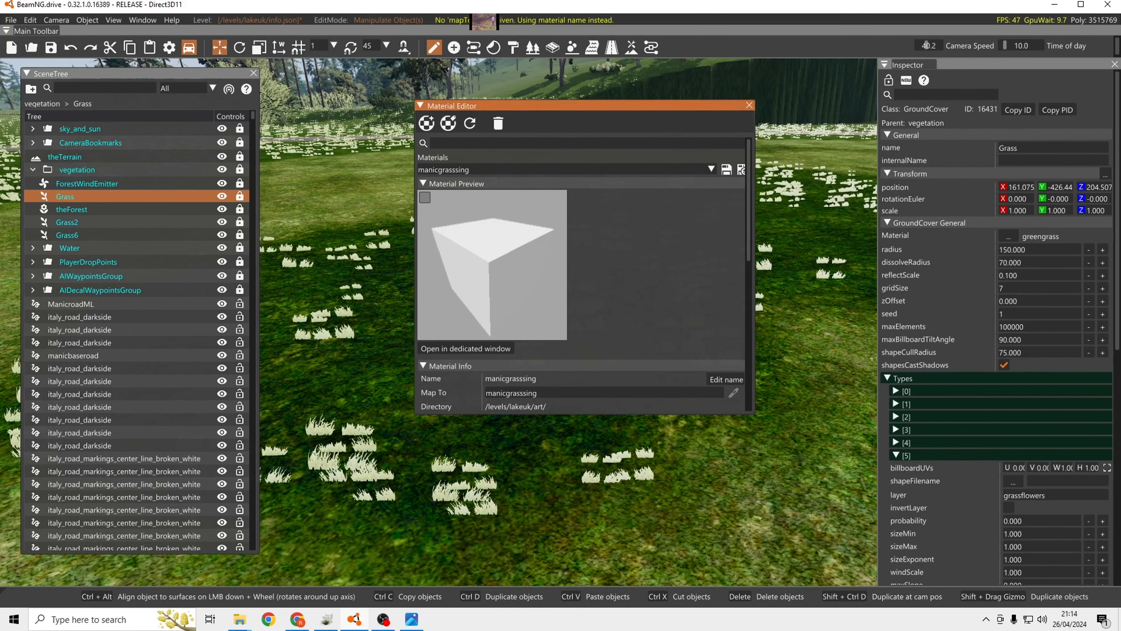
Assign manicgrasssing.DDS from /levels/lakeuk/art/shapes/groundcover2/grass/ as the Color Map of the manicgrasssing material.
drag(530, 107, 534, 96)
scroll(556, 196, down, 3)
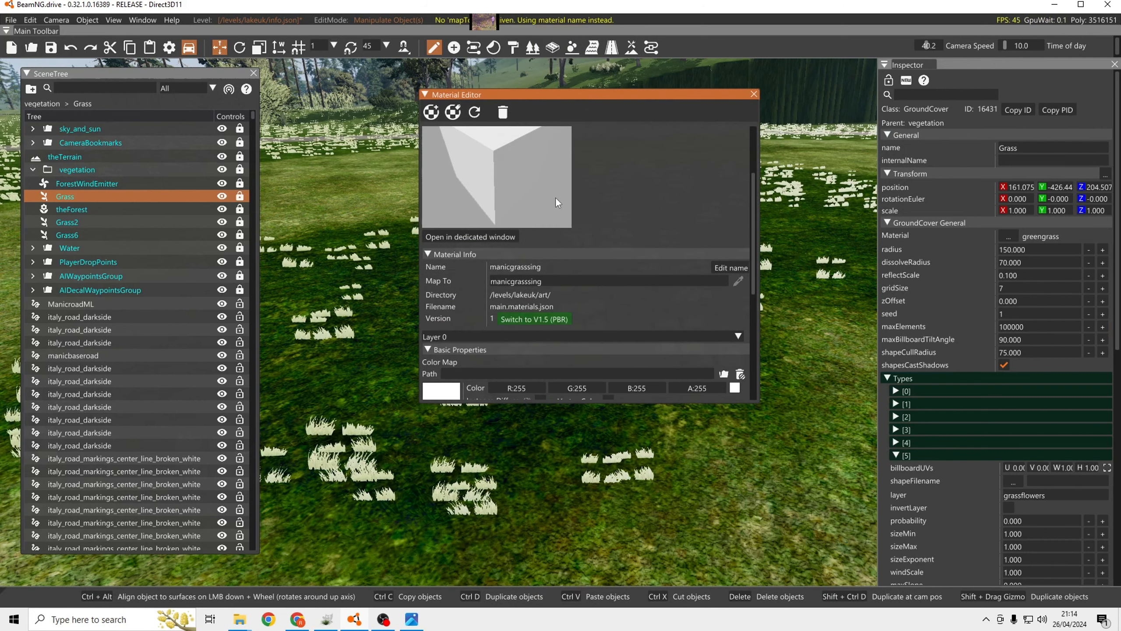
scroll(555, 202, down, 3)
click(428, 247)
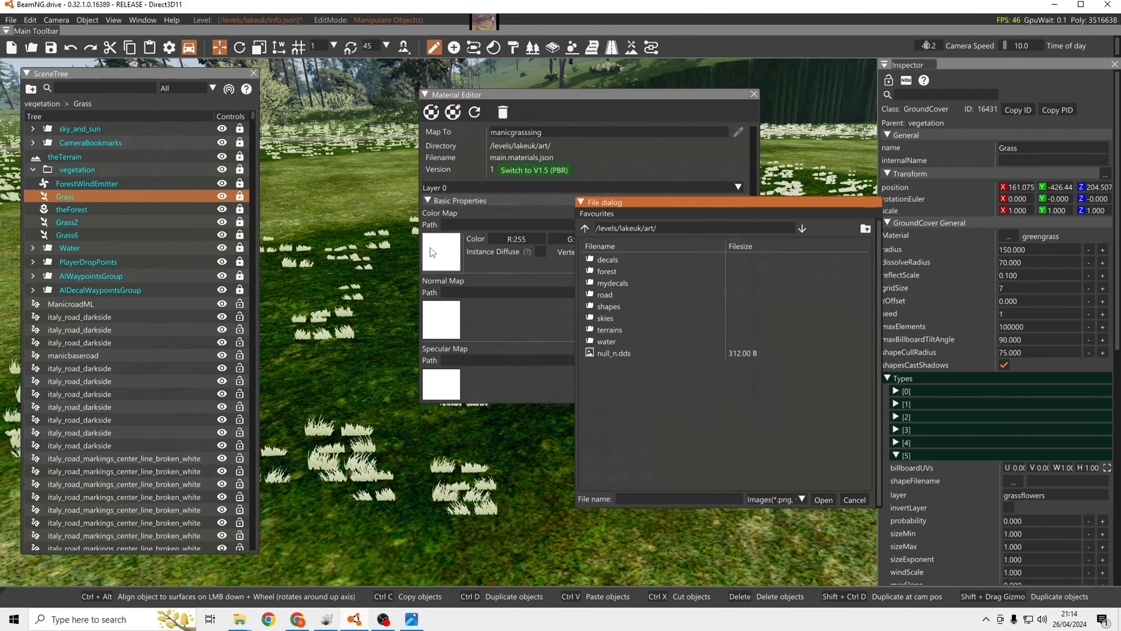
double_click(621, 306)
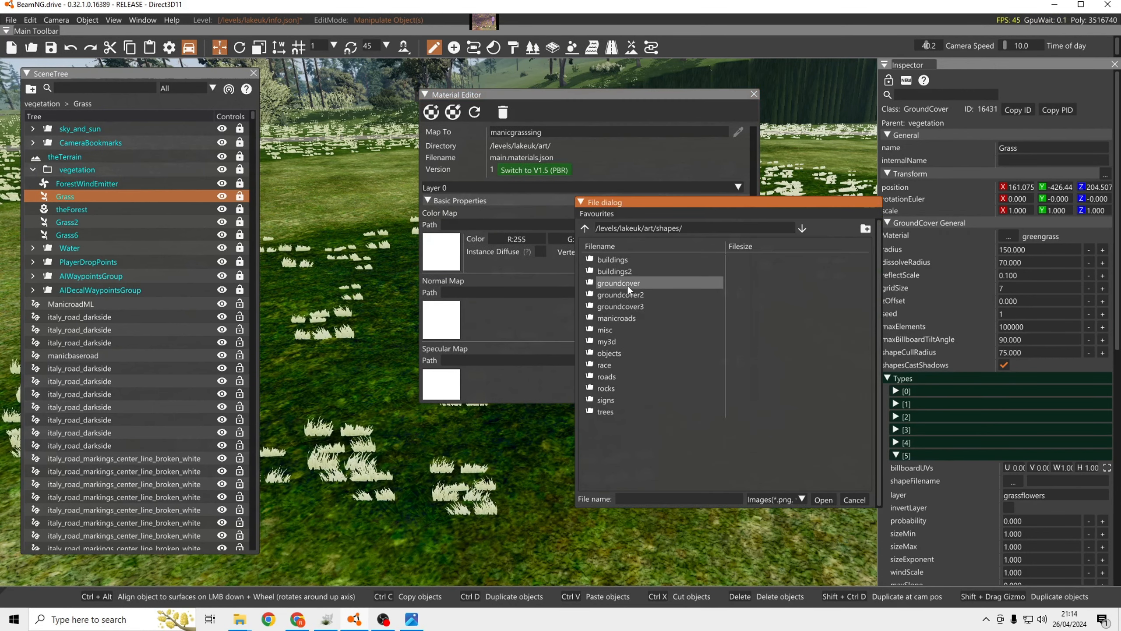
double_click(631, 296)
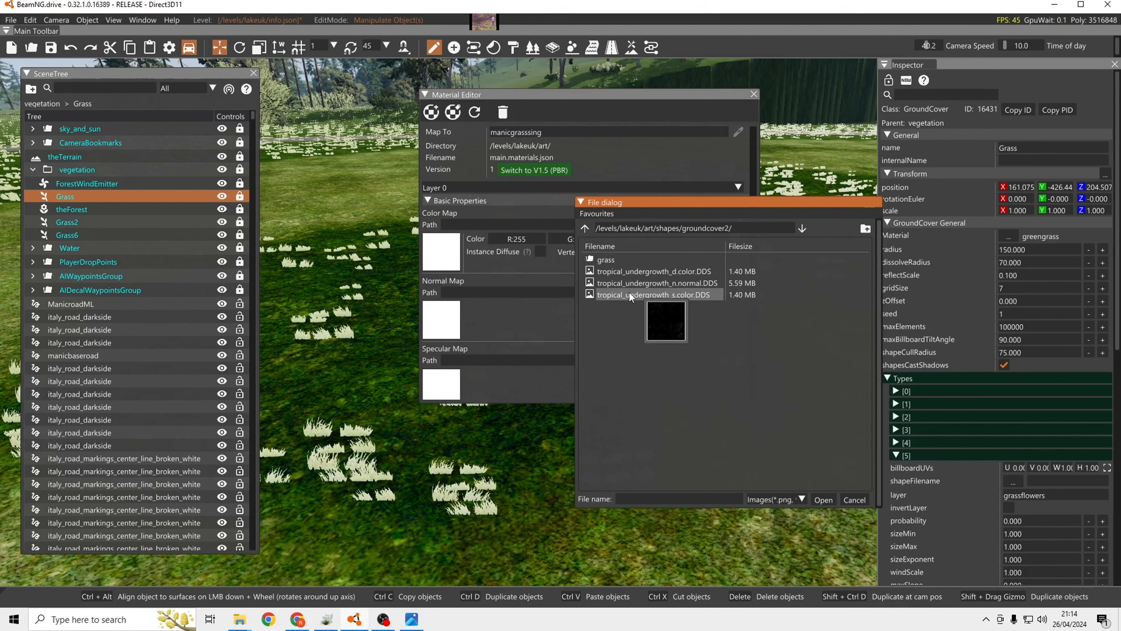
double_click(612, 261)
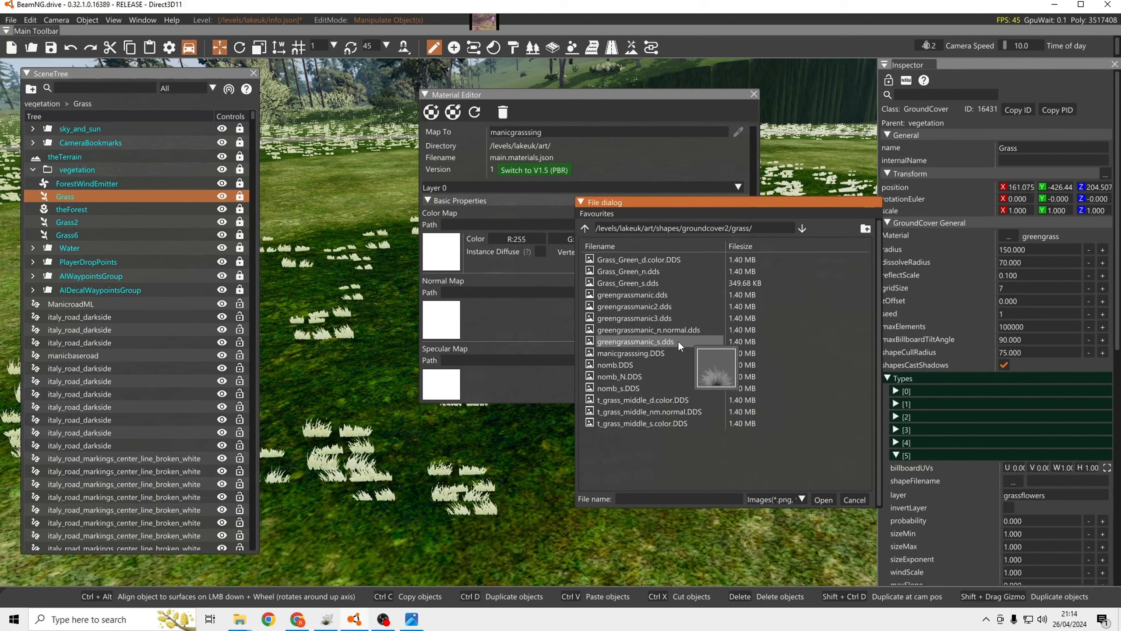
click(649, 353)
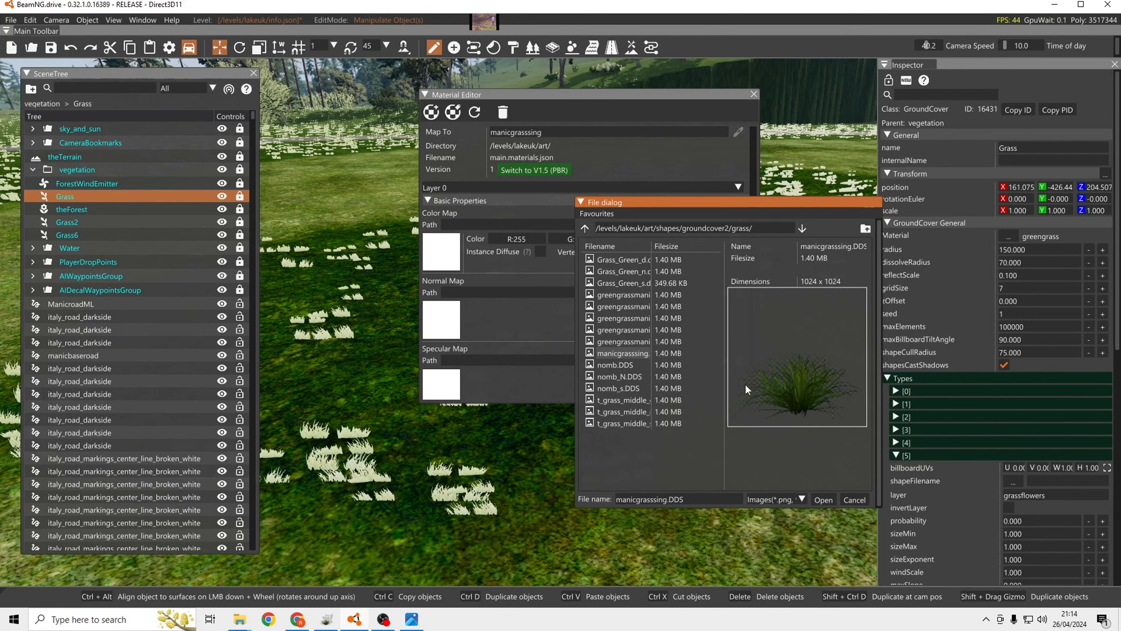
click(824, 500)
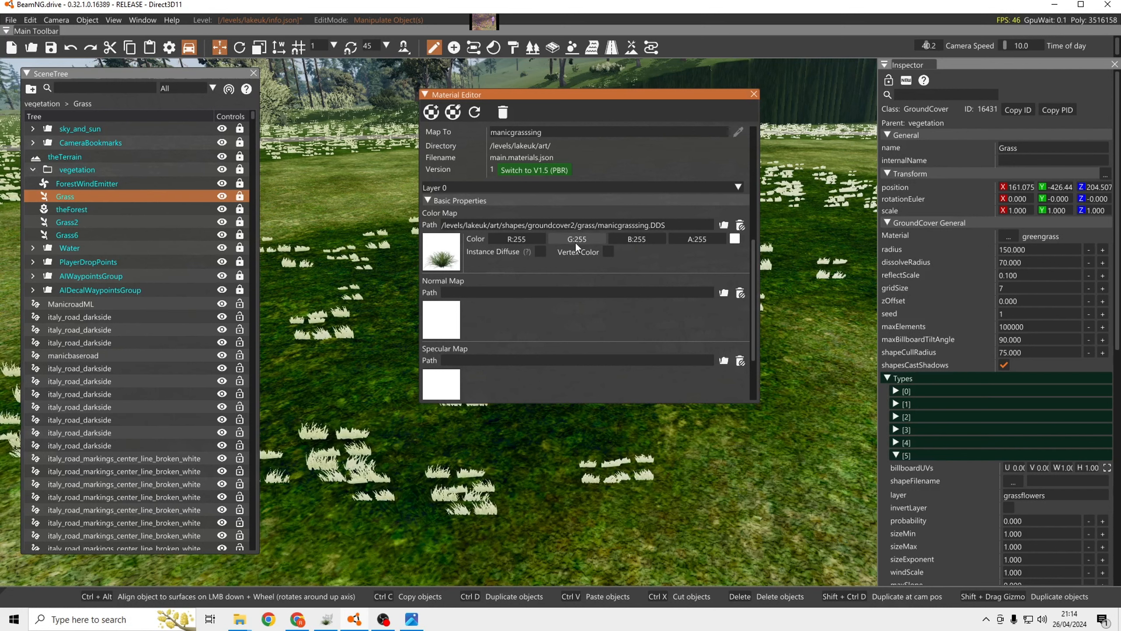
scroll(530, 229, up, 2)
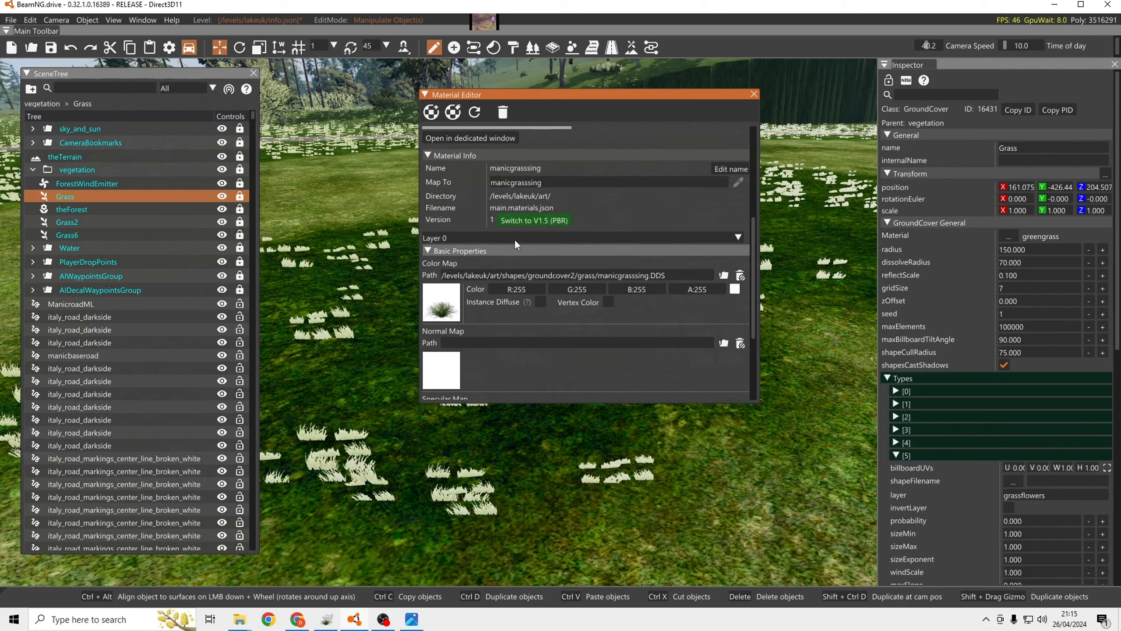
scroll(552, 257, down, 4)
scroll(551, 250, down, 1)
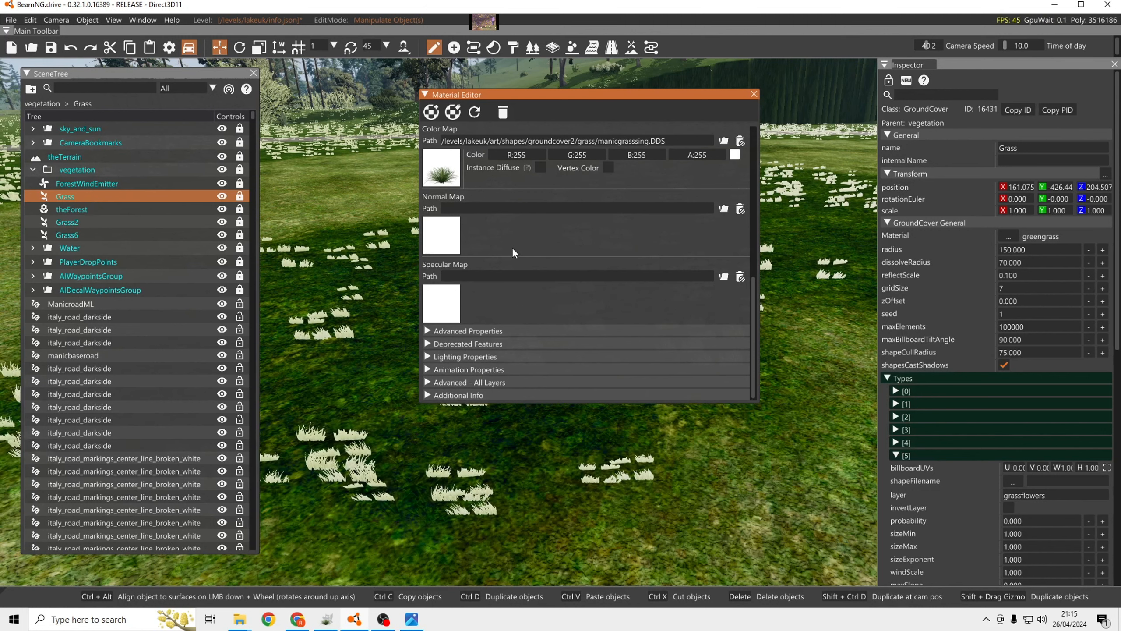
scroll(511, 248, up, 6)
scroll(513, 247, up, 3)
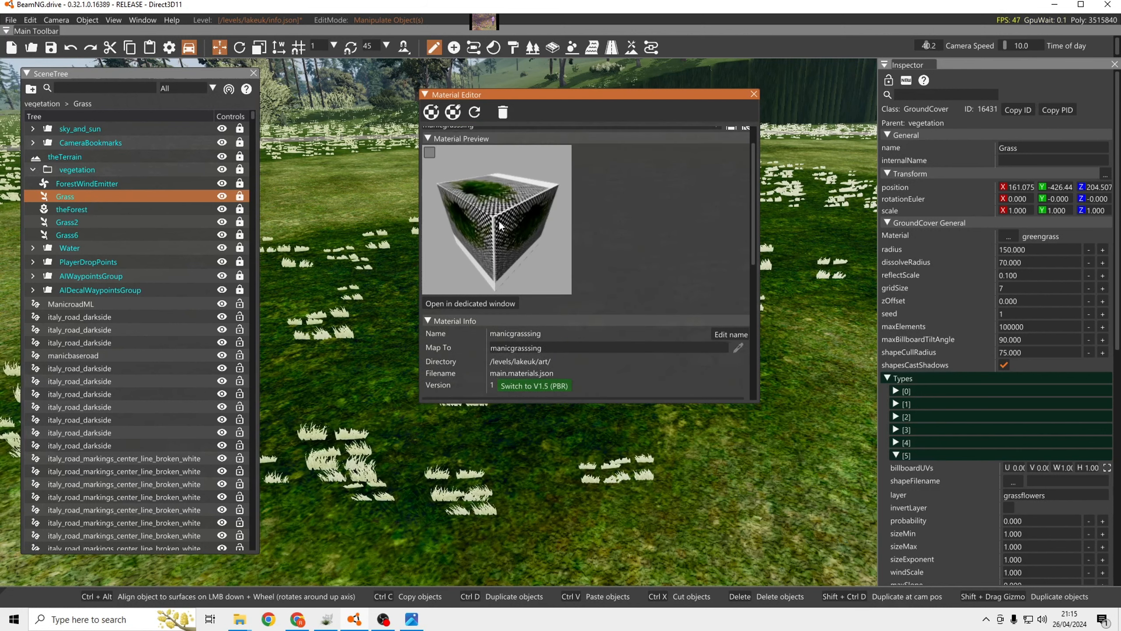
Set the material's Material Tag 0 to beamng and Material Tag 1 to veg in the additional info.
scroll(487, 201, down, 9)
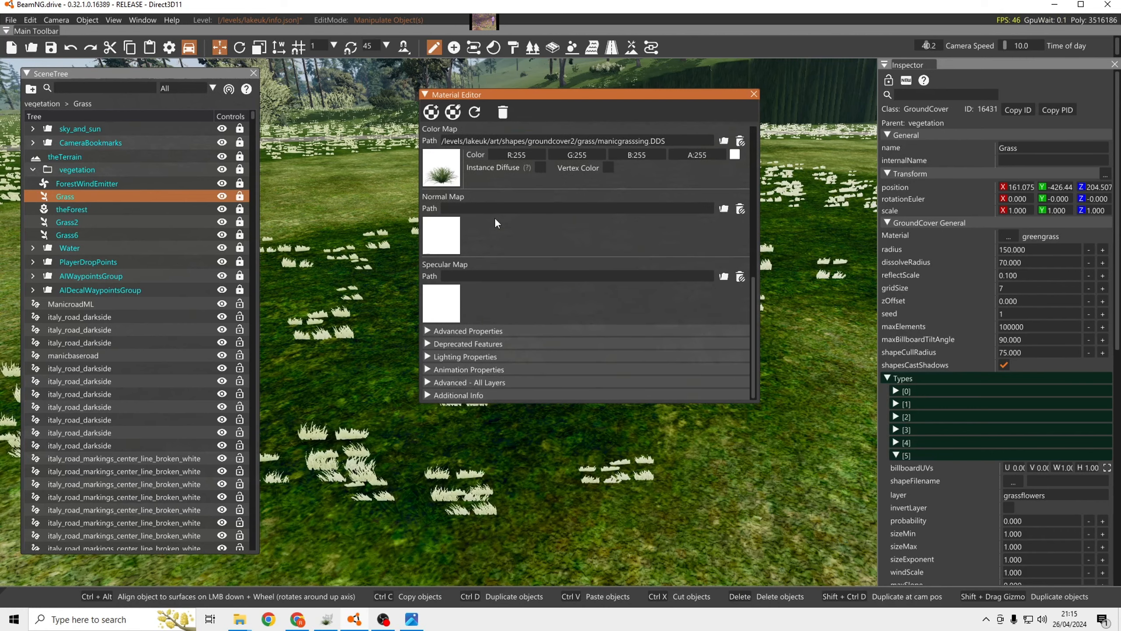
click(427, 395)
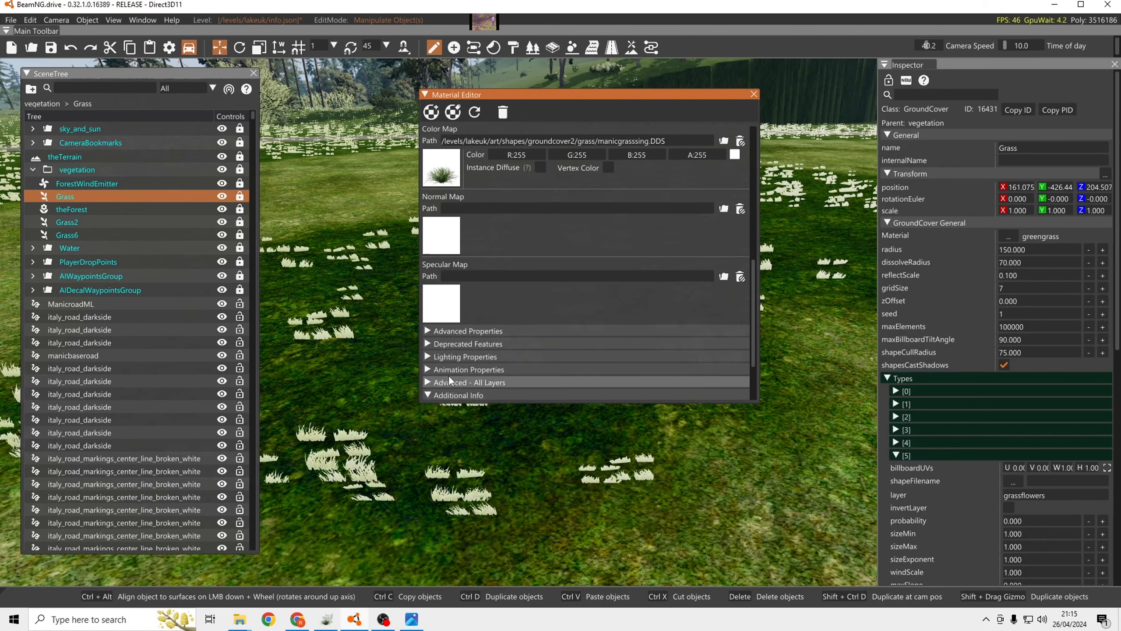
scroll(508, 325, down, 3)
click(510, 326)
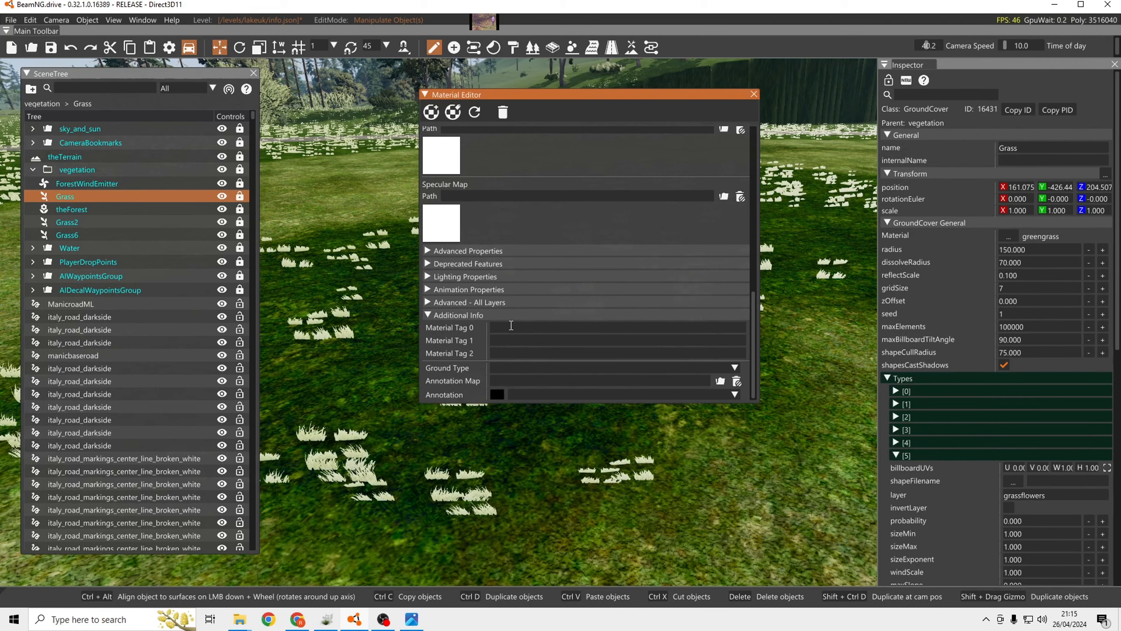
key(ctrl+v)
key(ctrl+a)
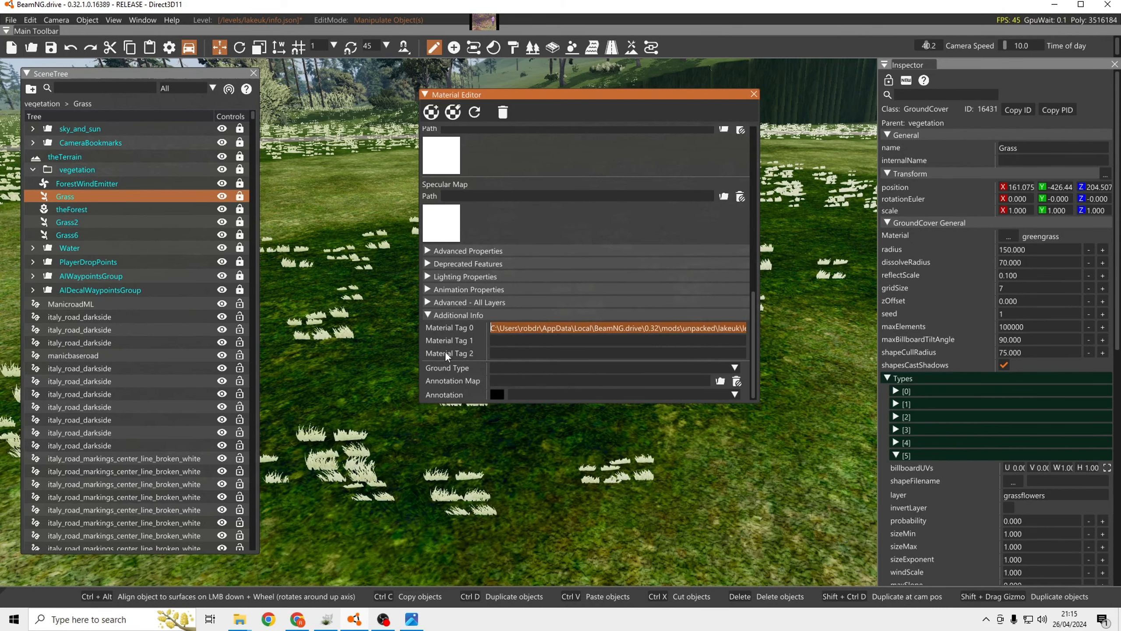
key(BackSpace)
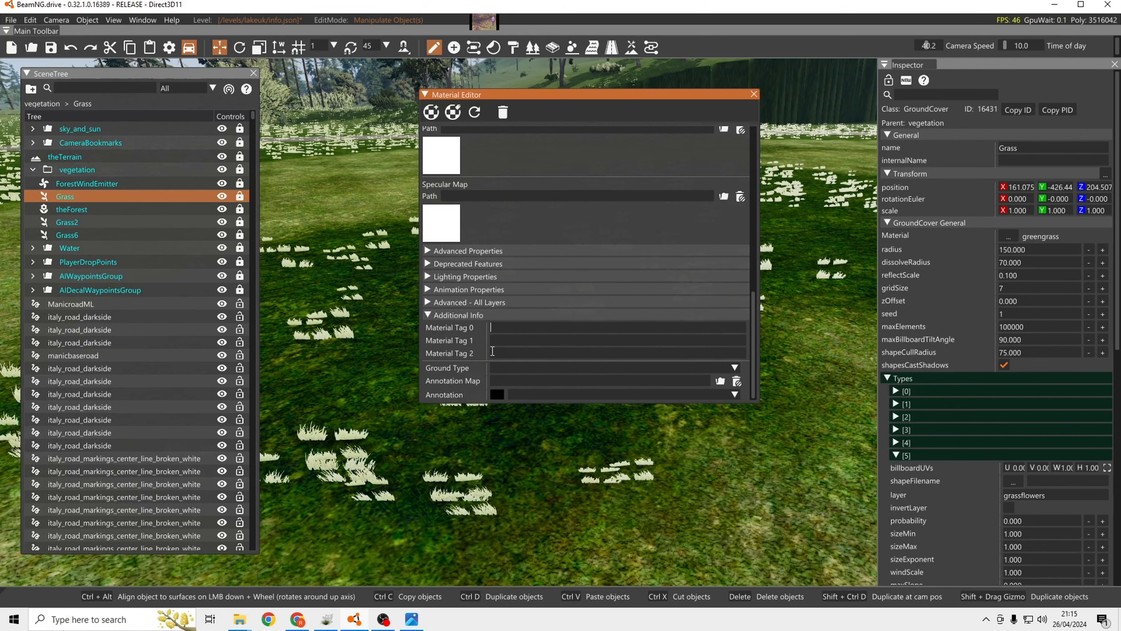
text(beamng)
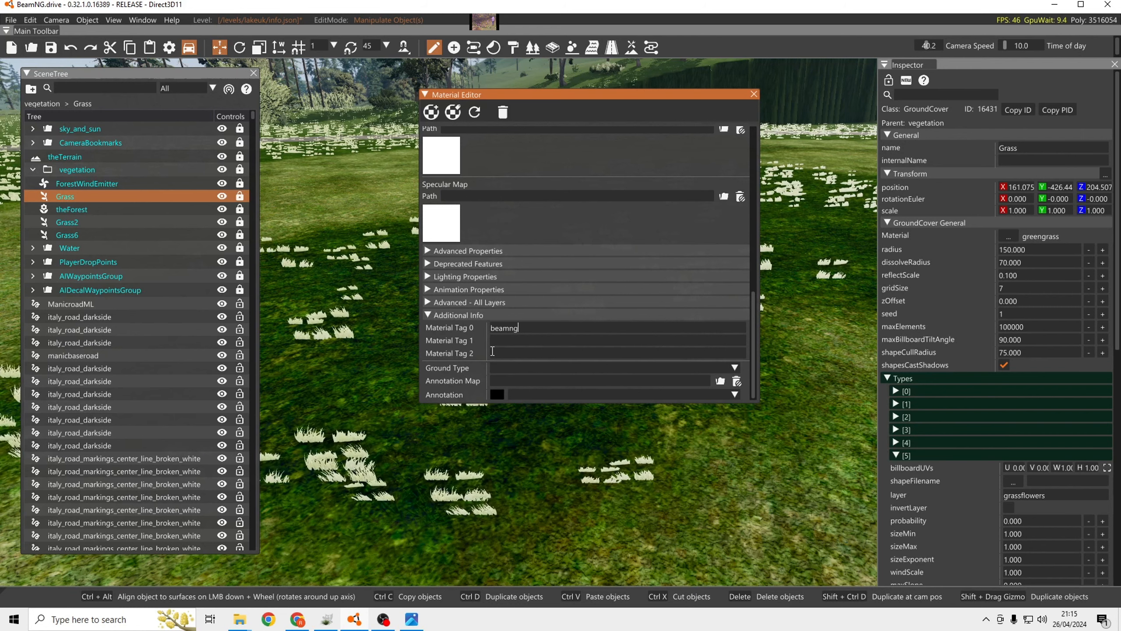
click(502, 342)
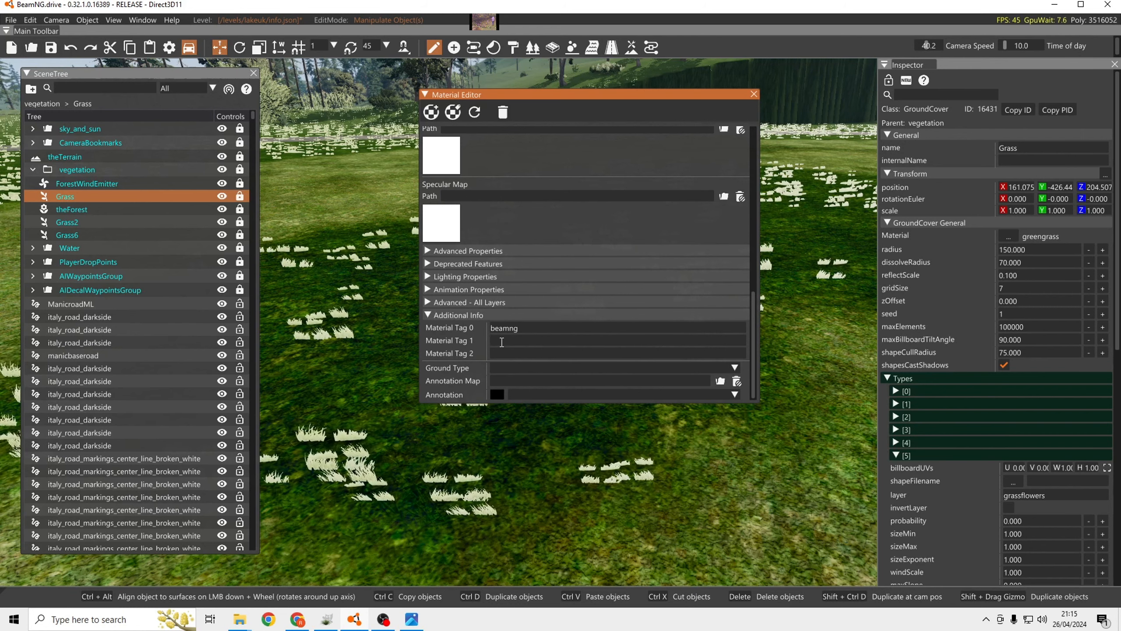
text(veg)
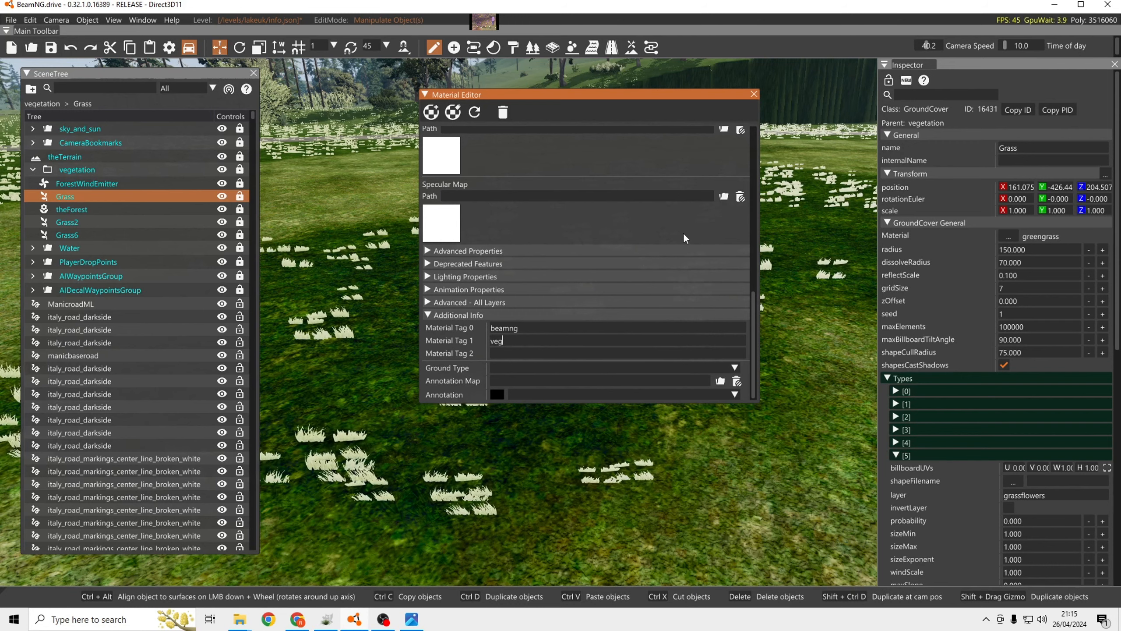
Enable Alpha Clip for all layers and set the Alpha Clip Threshold to 37, with the material preview in its own window.
click(428, 303)
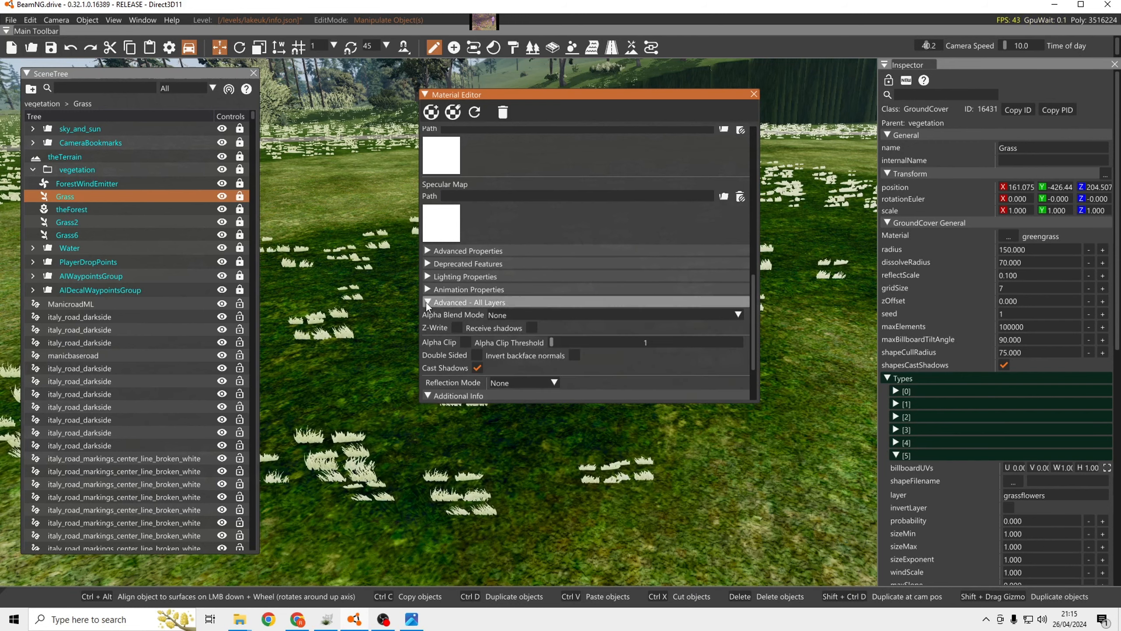
click(465, 342)
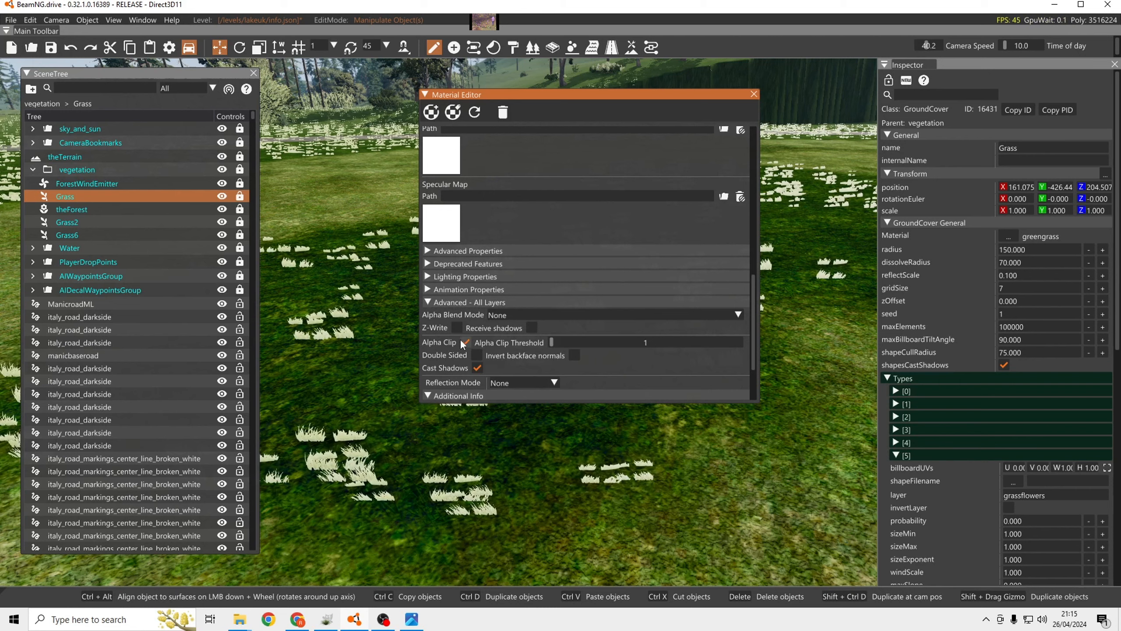
scroll(528, 196, up, 15)
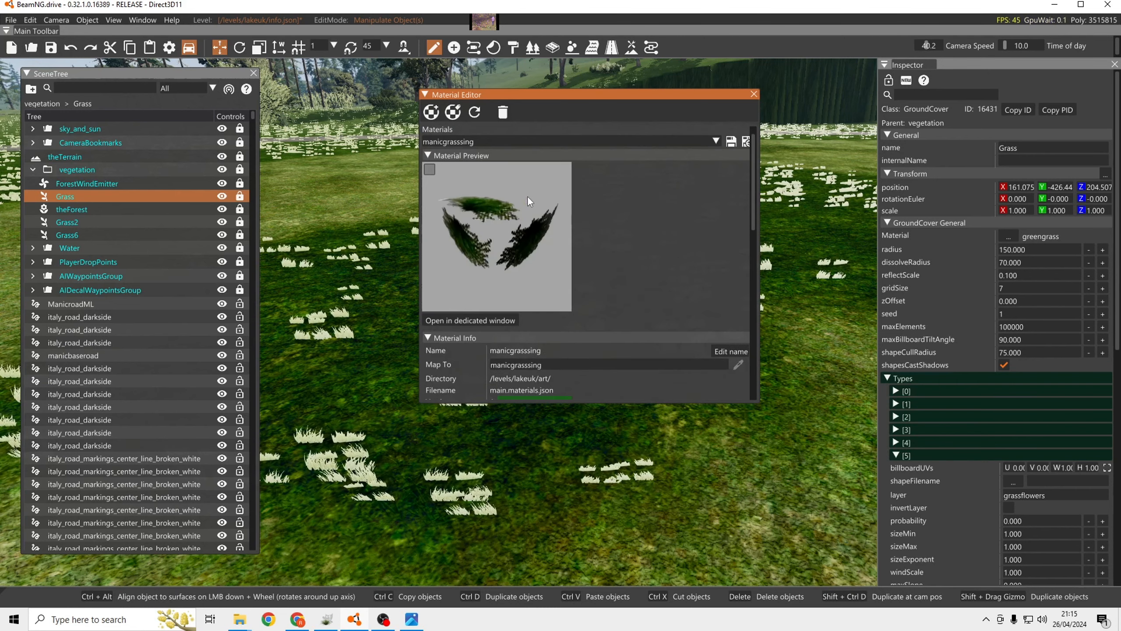
click(480, 338)
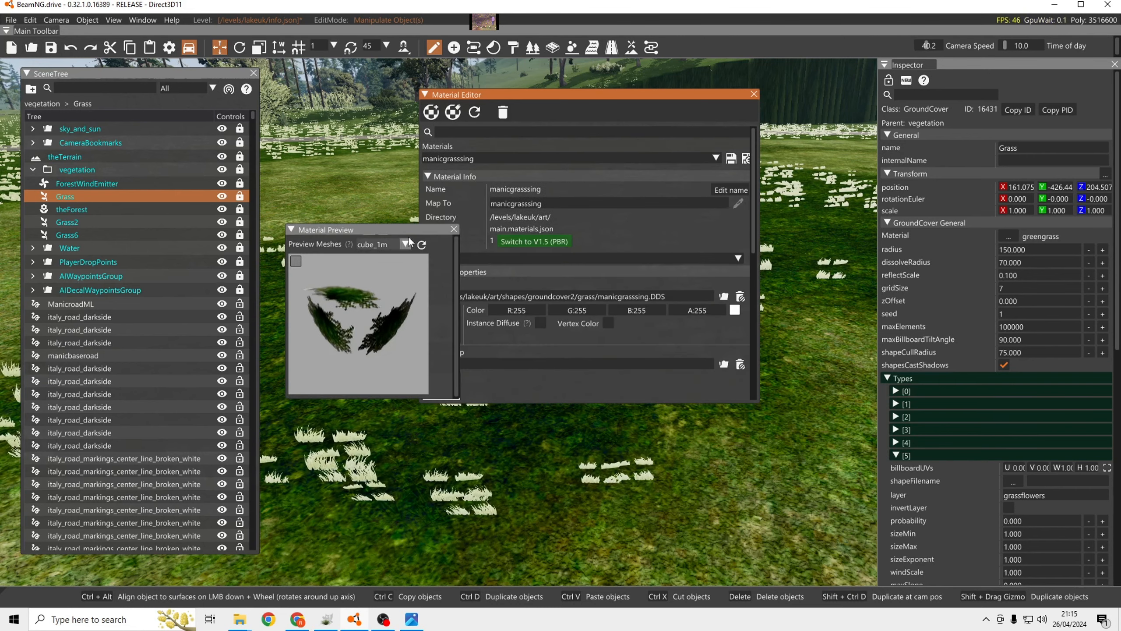
drag(376, 243, 343, 244)
scroll(575, 319, down, 15)
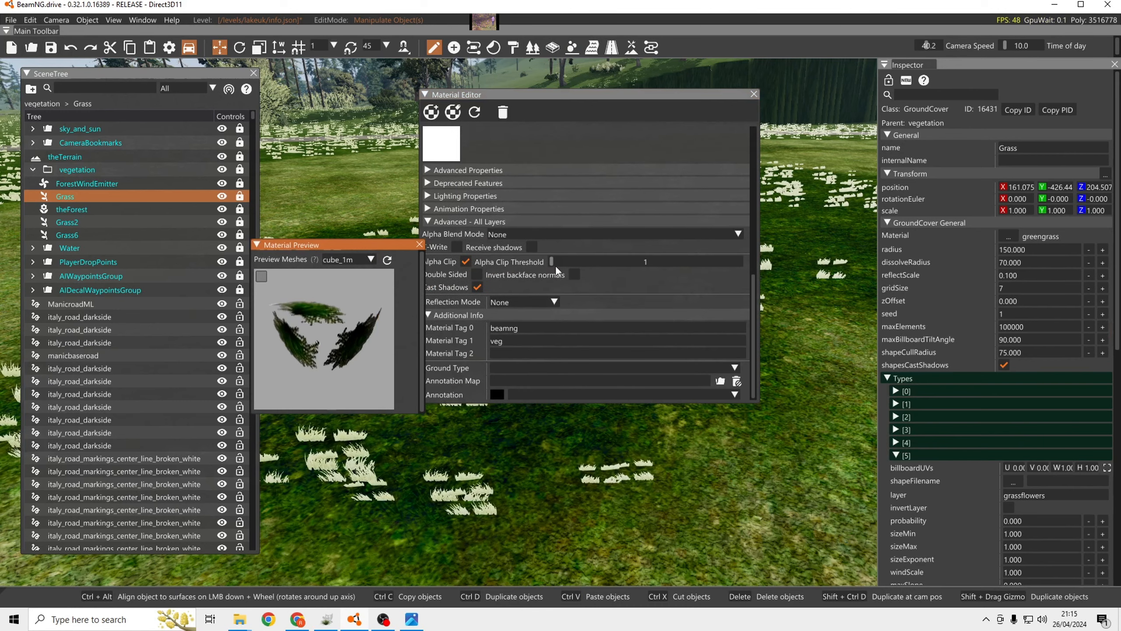
mouse_move(559, 261)
mouse_down()
mouse_move(644, 259)
mouse_move(542, 259)
mouse_move(578, 261)
mouse_up()
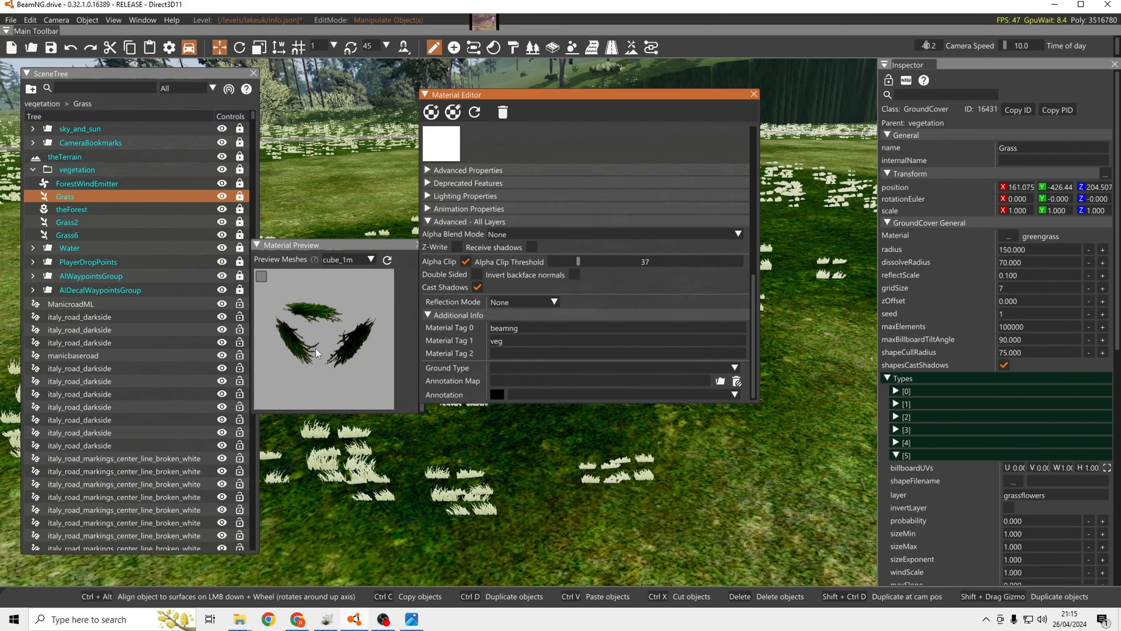
Enable Double Sided, Receive shadows and Anisotropic filtering, and save the manicgrasssing material.
click(477, 274)
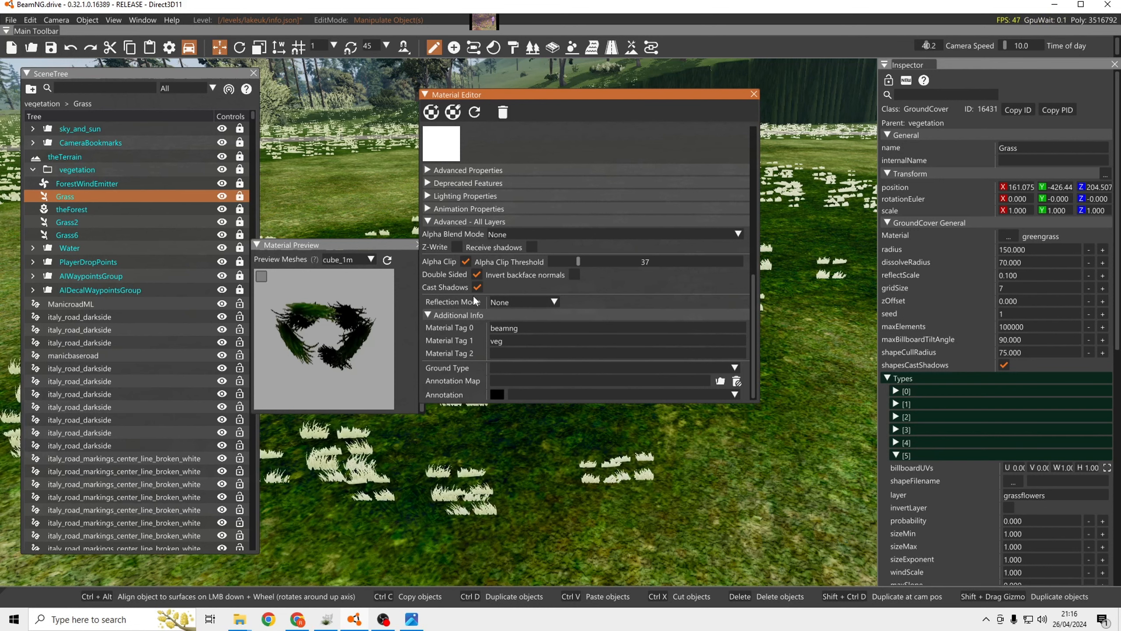
click(531, 247)
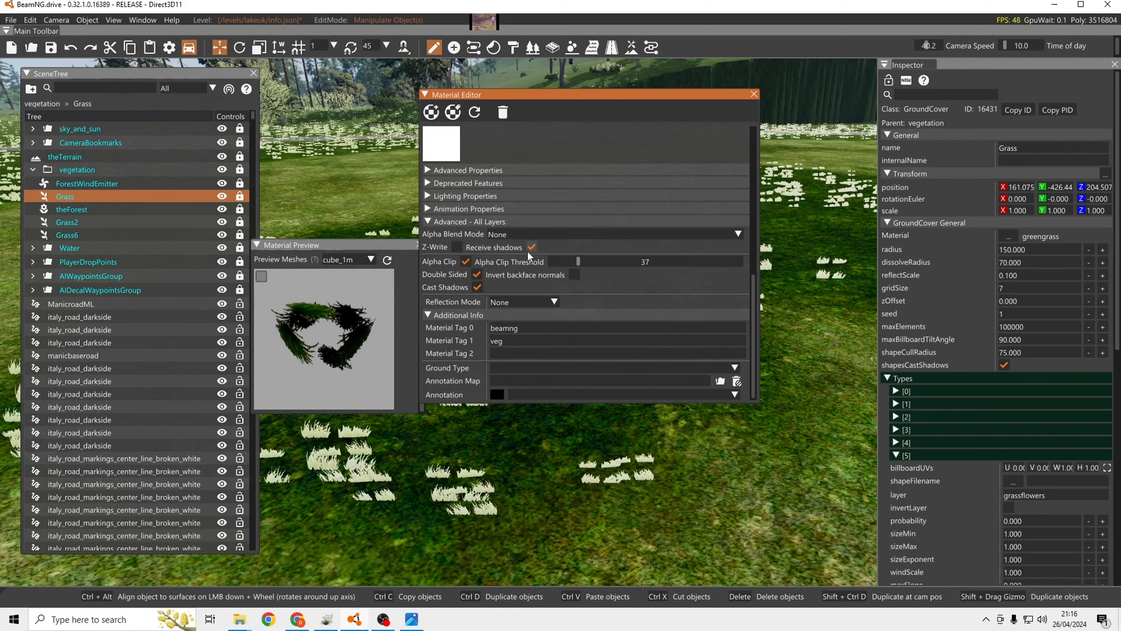
click(463, 195)
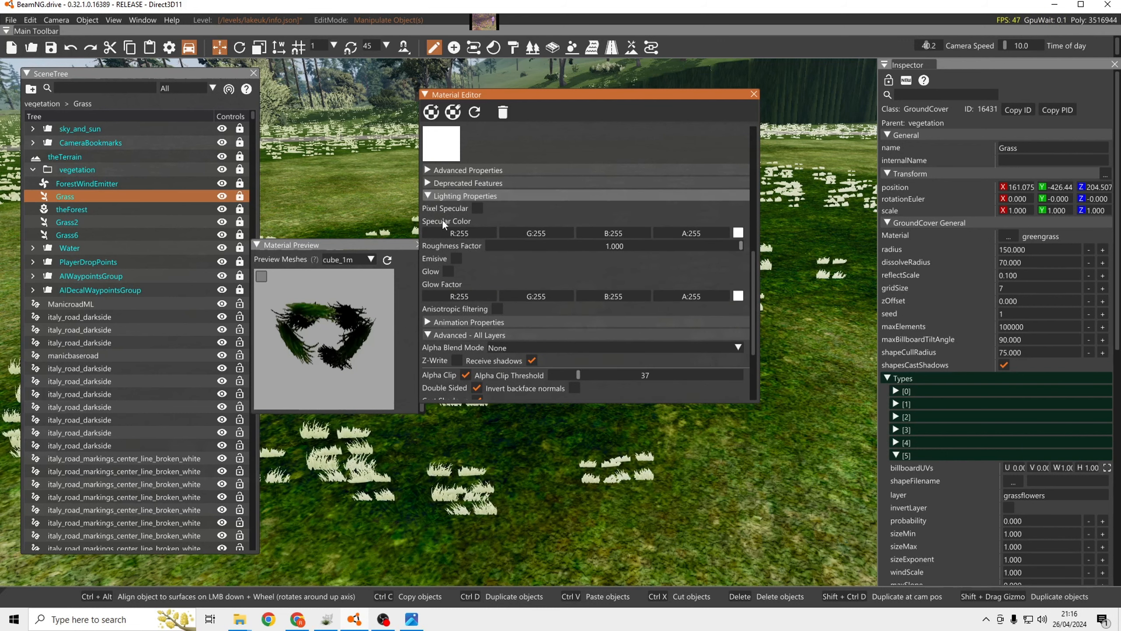
click(497, 308)
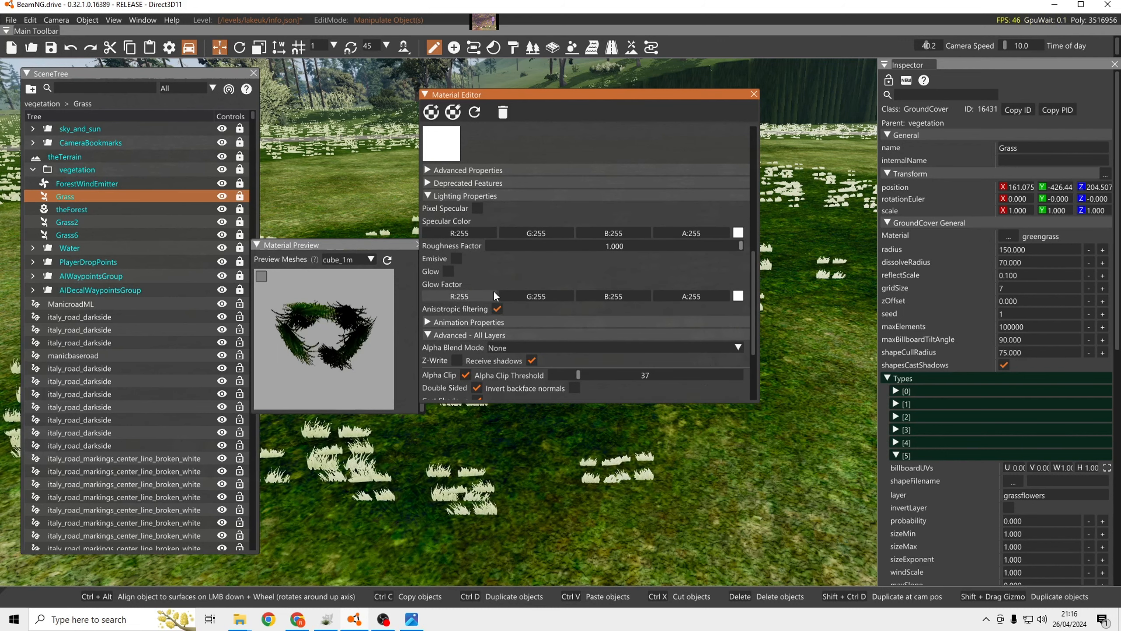
click(427, 193)
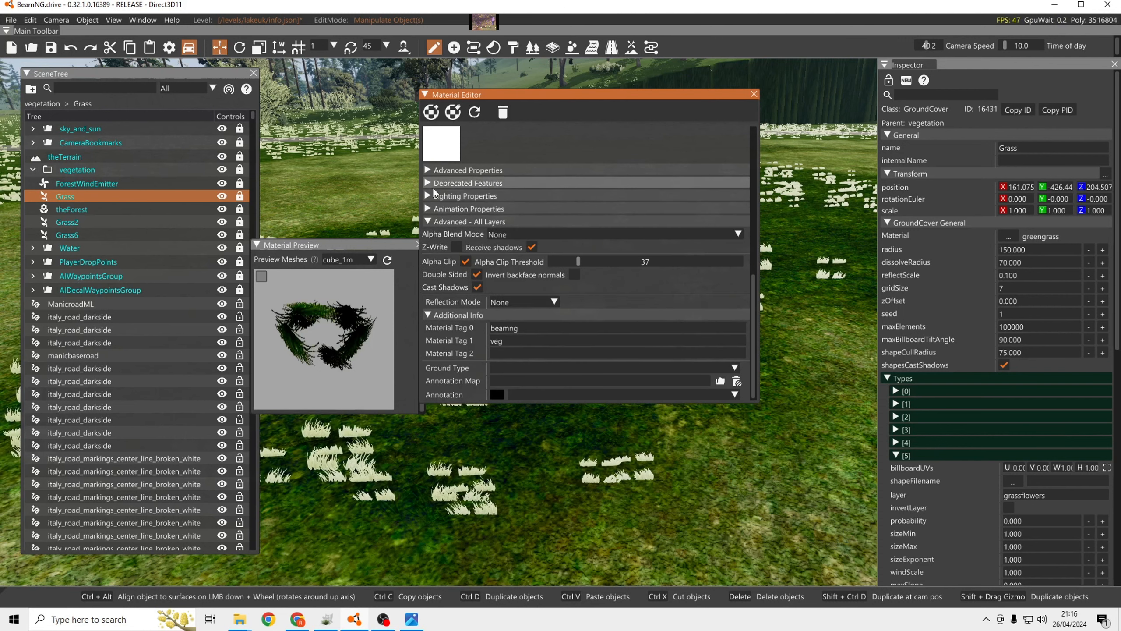
scroll(603, 292, up, 10)
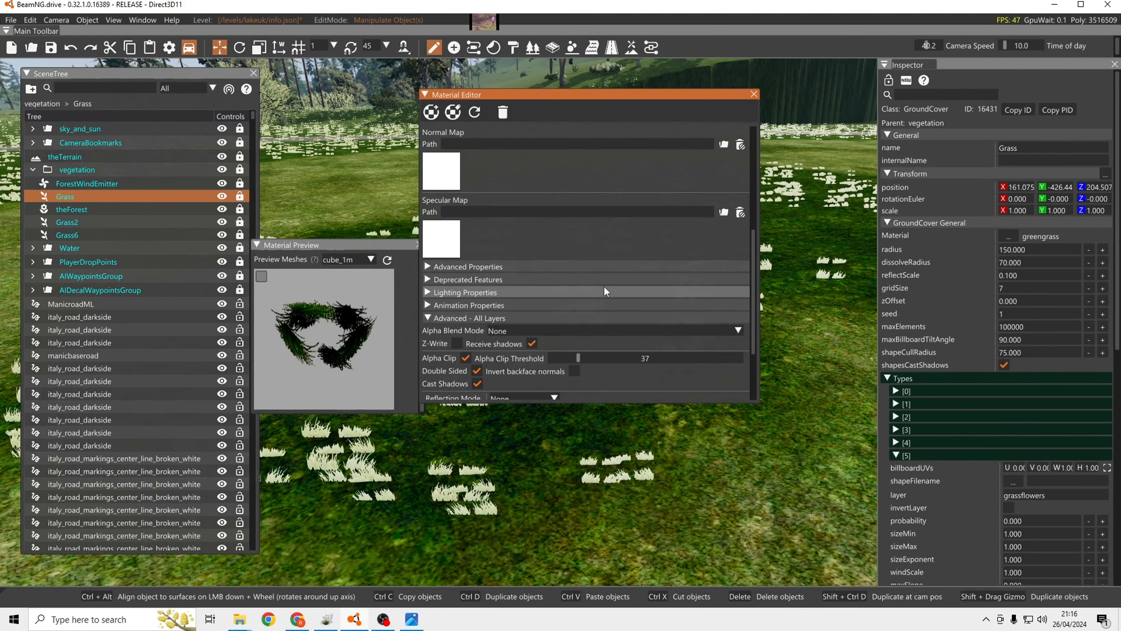
click(730, 159)
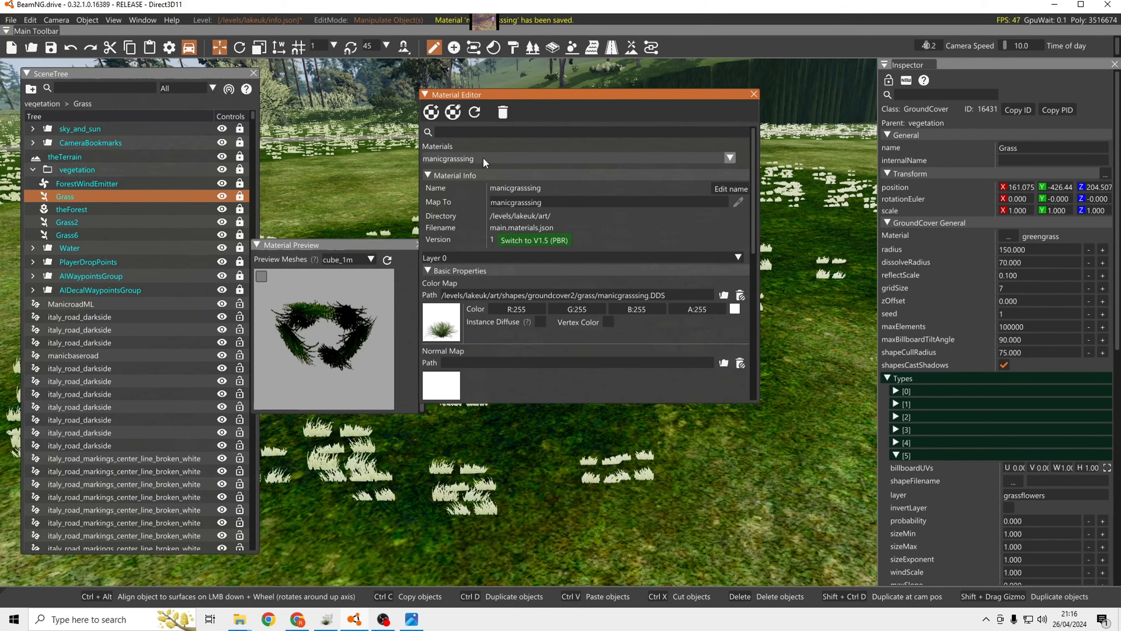
Search the materials for bng and open BNGGrass to examine its shadow, alpha clip, tag and ground type settings.
click(484, 130)
text(bng)
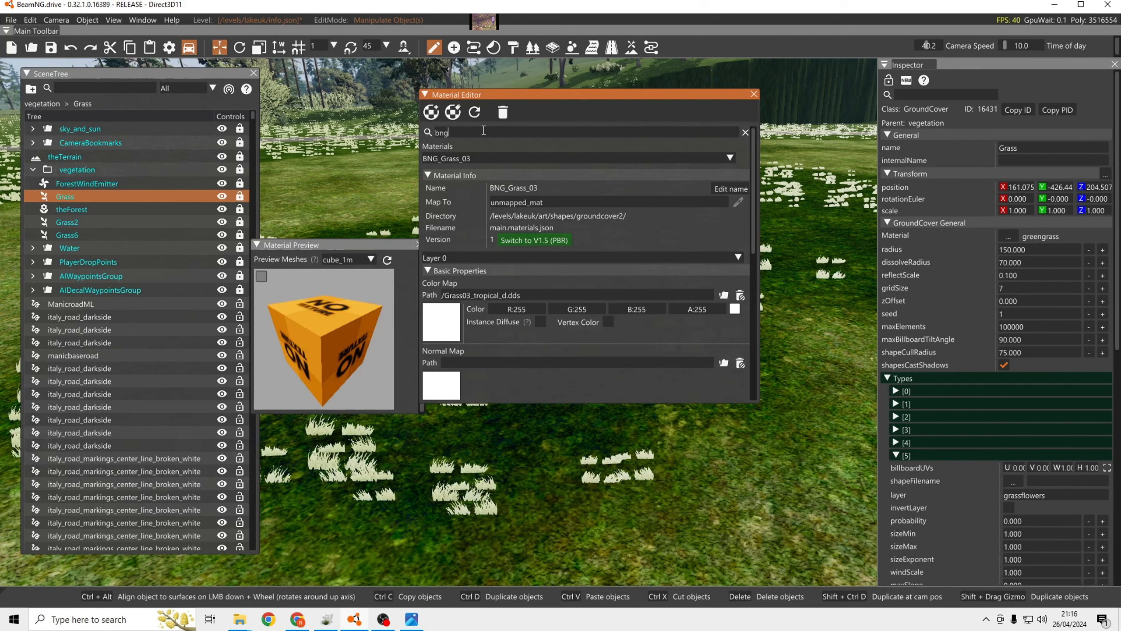
click(519, 156)
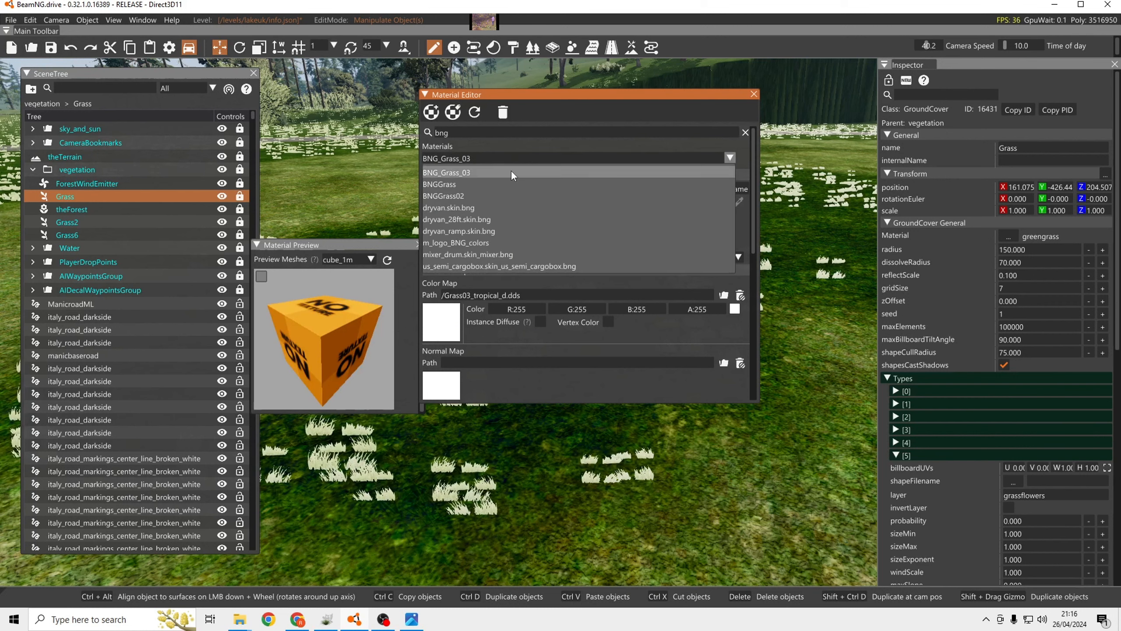
click(488, 184)
scroll(489, 214, down, 10)
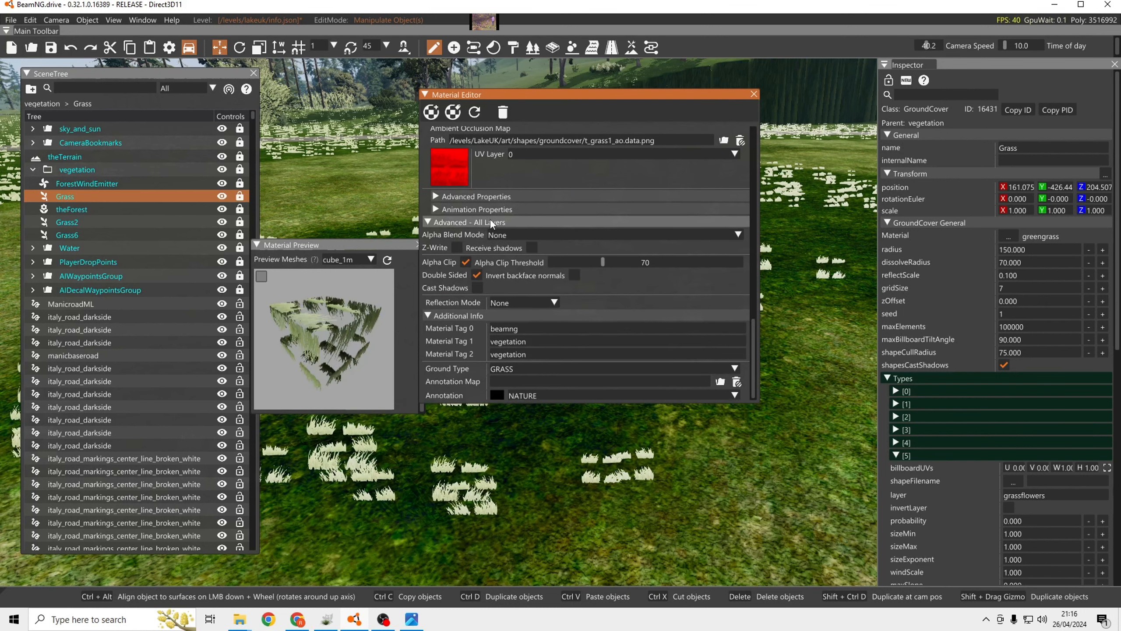
scroll(536, 205, up, 10)
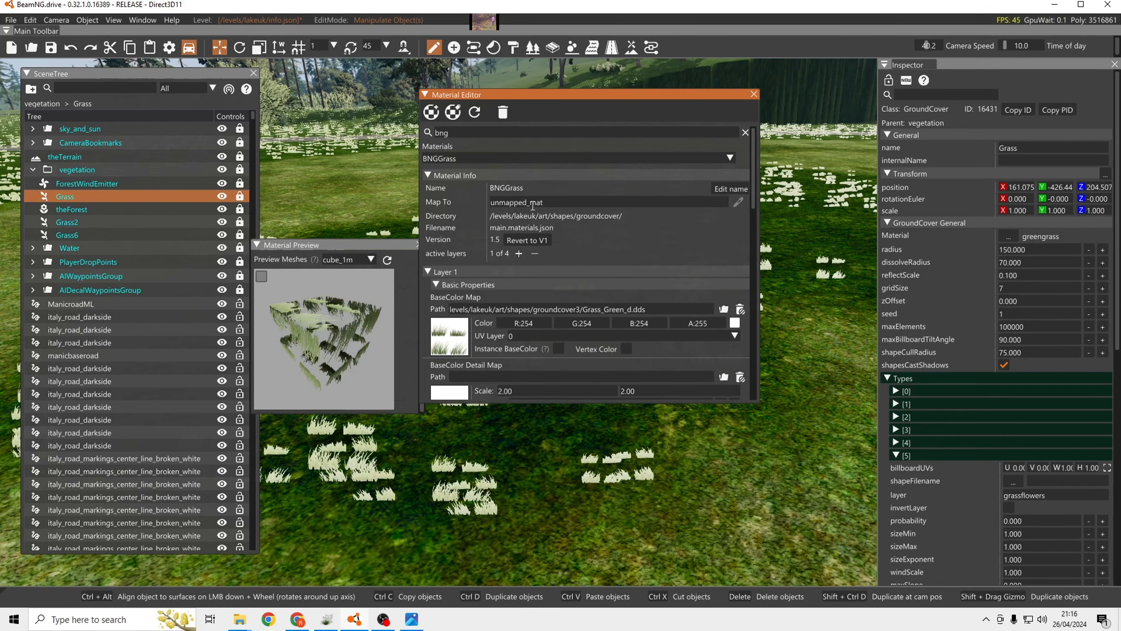
Examine the texture maps, all-layer settings and additional info of BNGGrass, and select its Material Tag 1 text.
scroll(533, 205, down, 10)
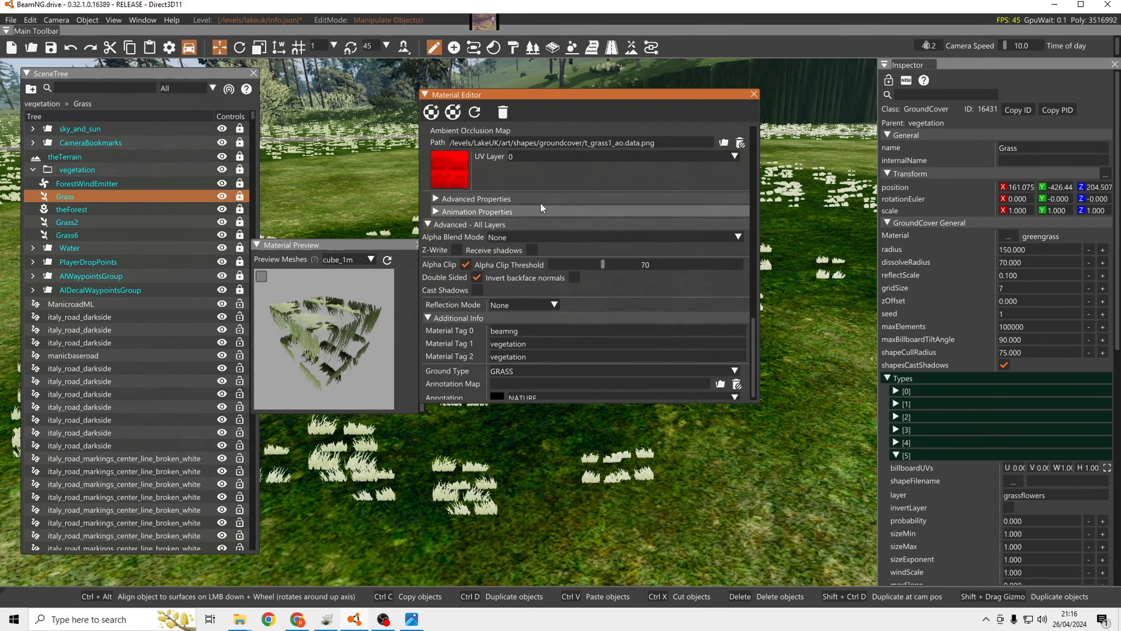
scroll(529, 190, up, 10)
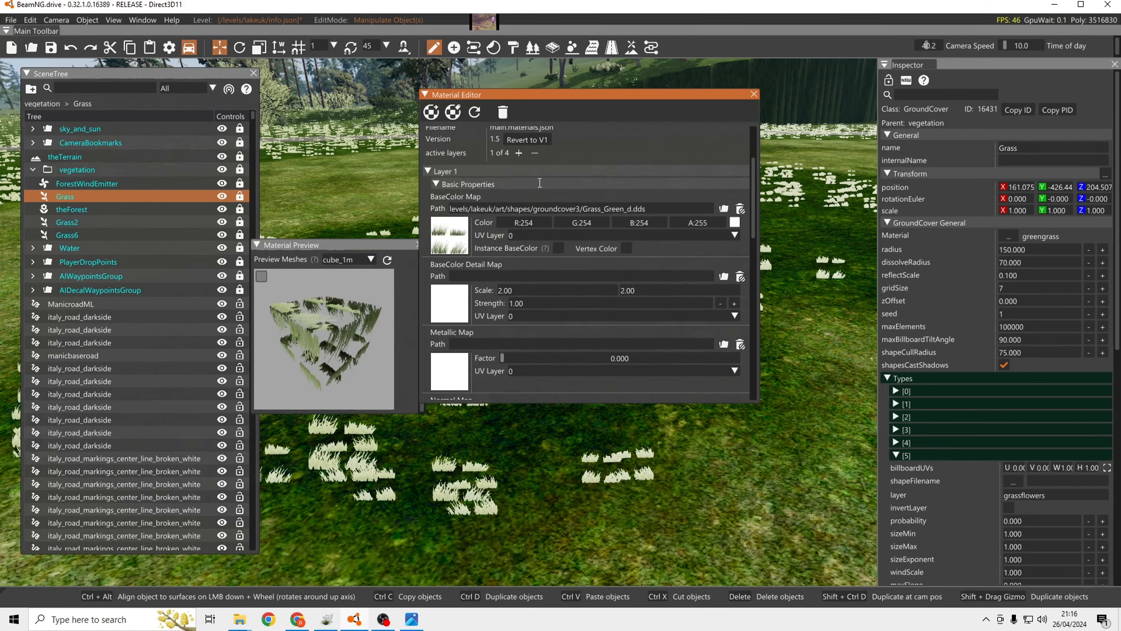
scroll(505, 200, down, 10)
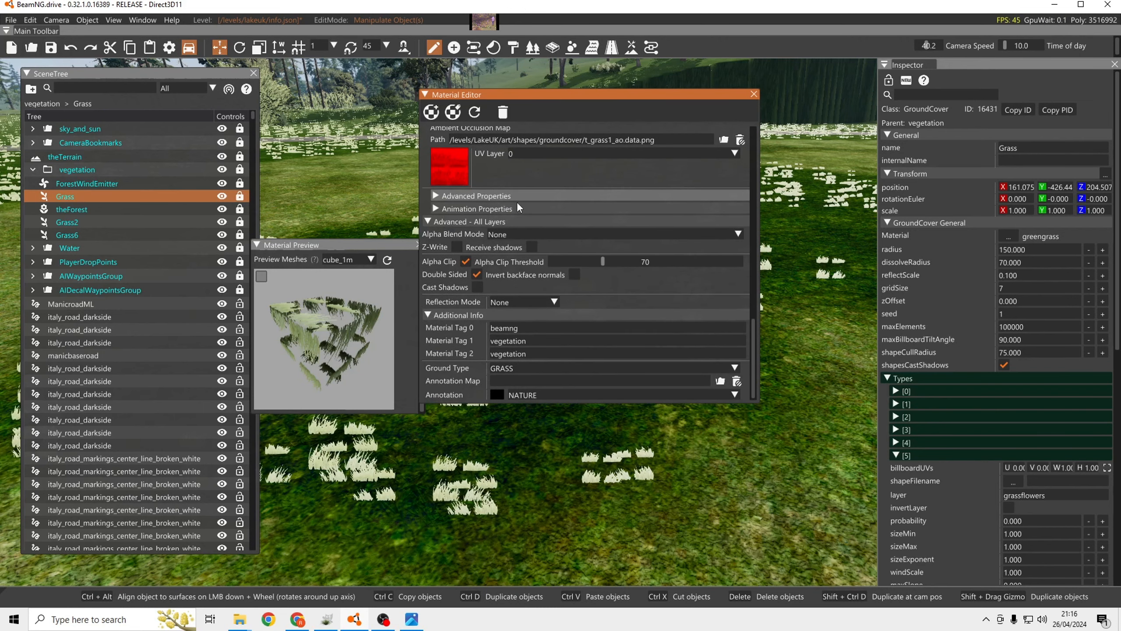
double_click(514, 343)
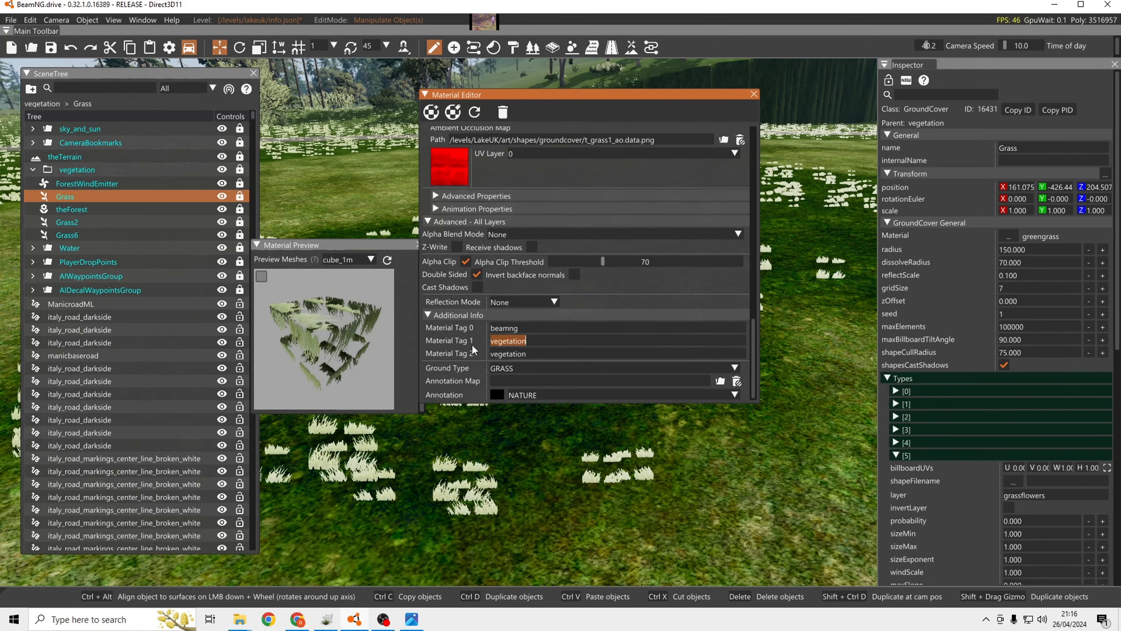
scroll(564, 301, up, 15)
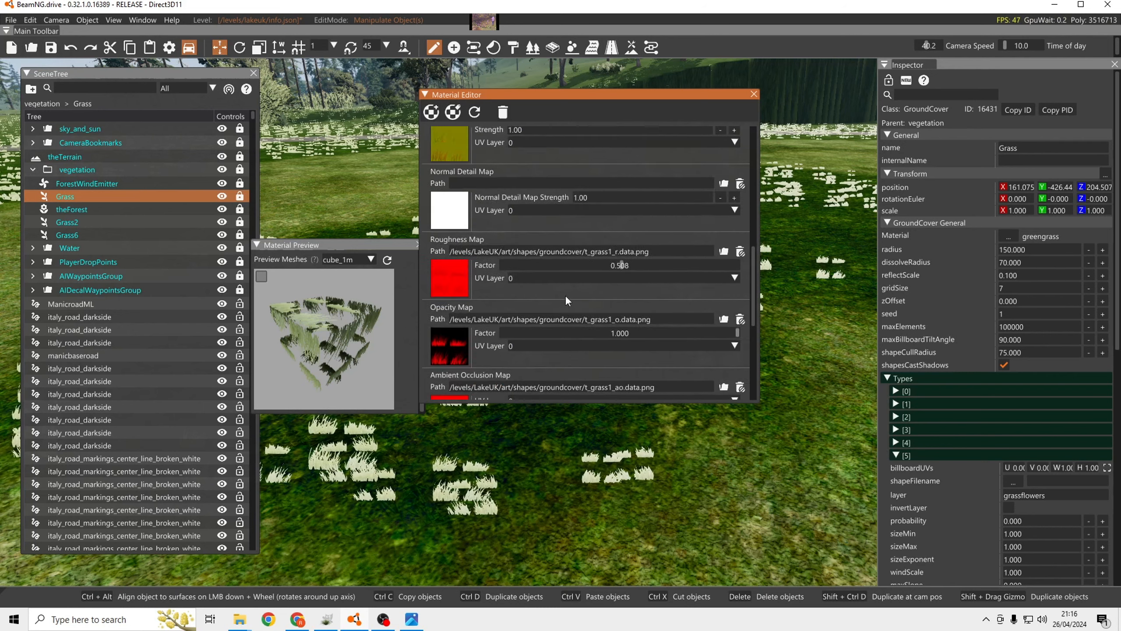
Search the materials for manicgrass and set Material Tag 1 of manicgrasssing to vegetation.
click(636, 156)
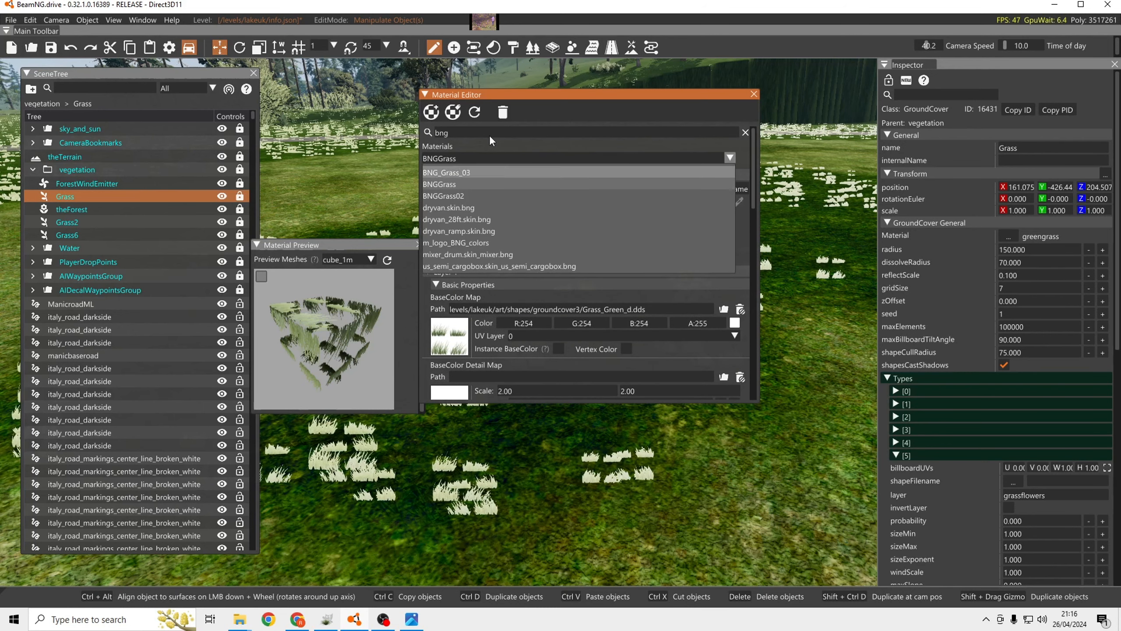
click(440, 131)
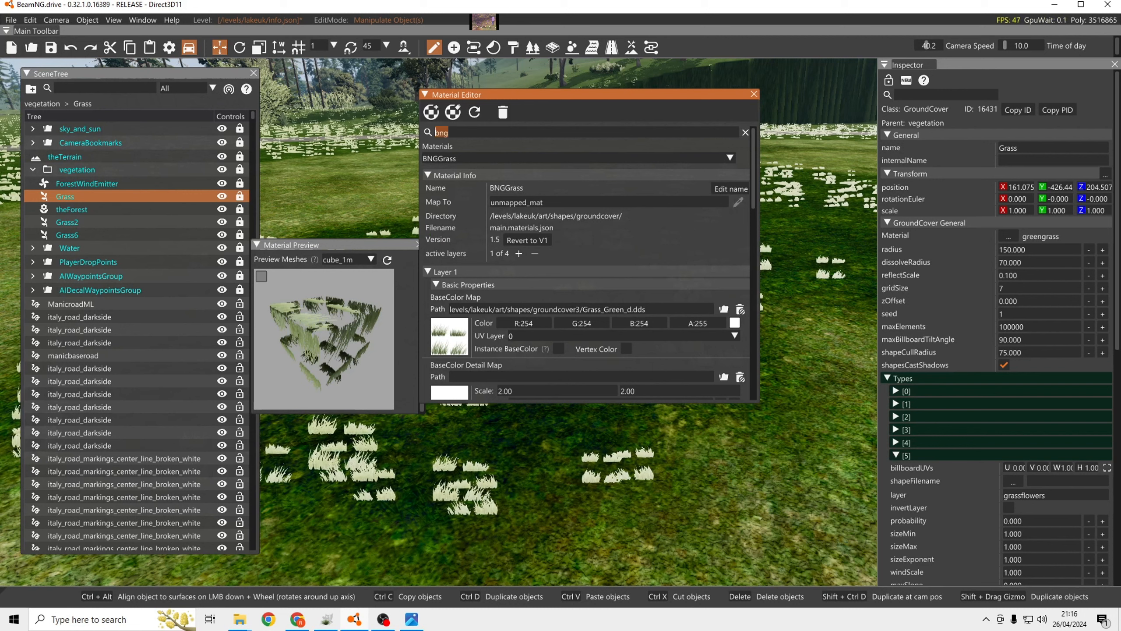
text(manic)
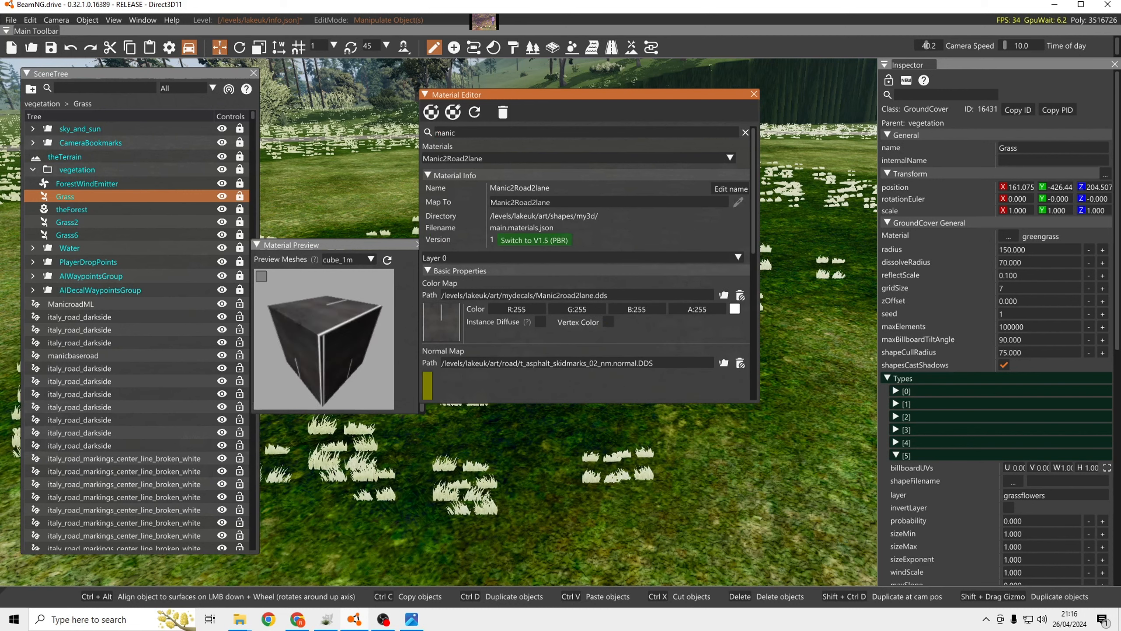
text(grass)
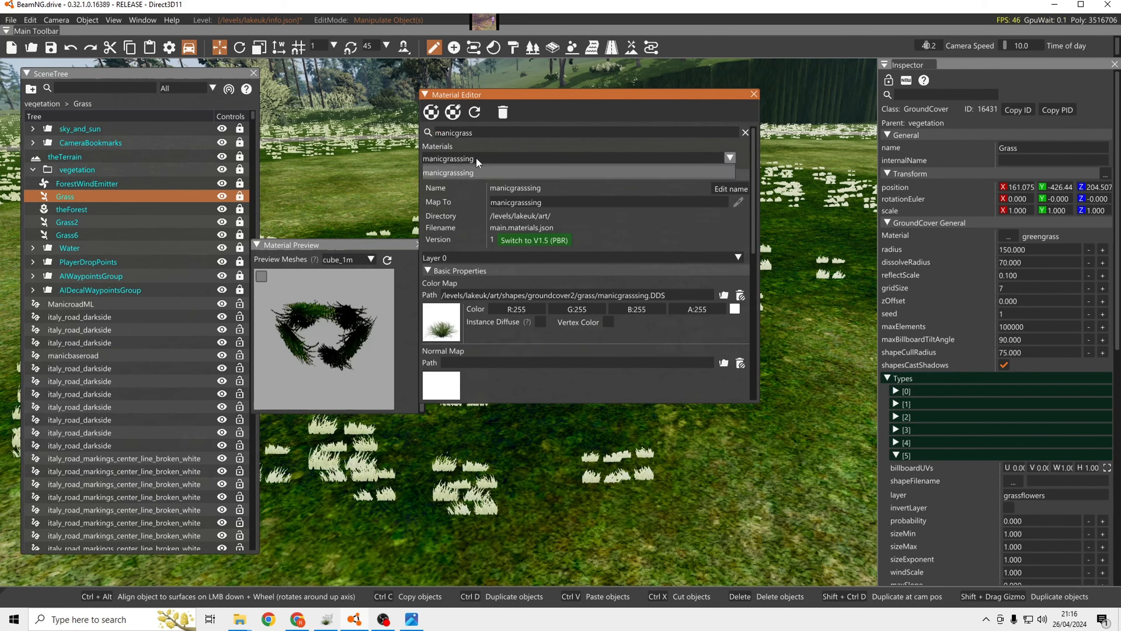
scroll(520, 250, down, 10)
double_click(497, 340)
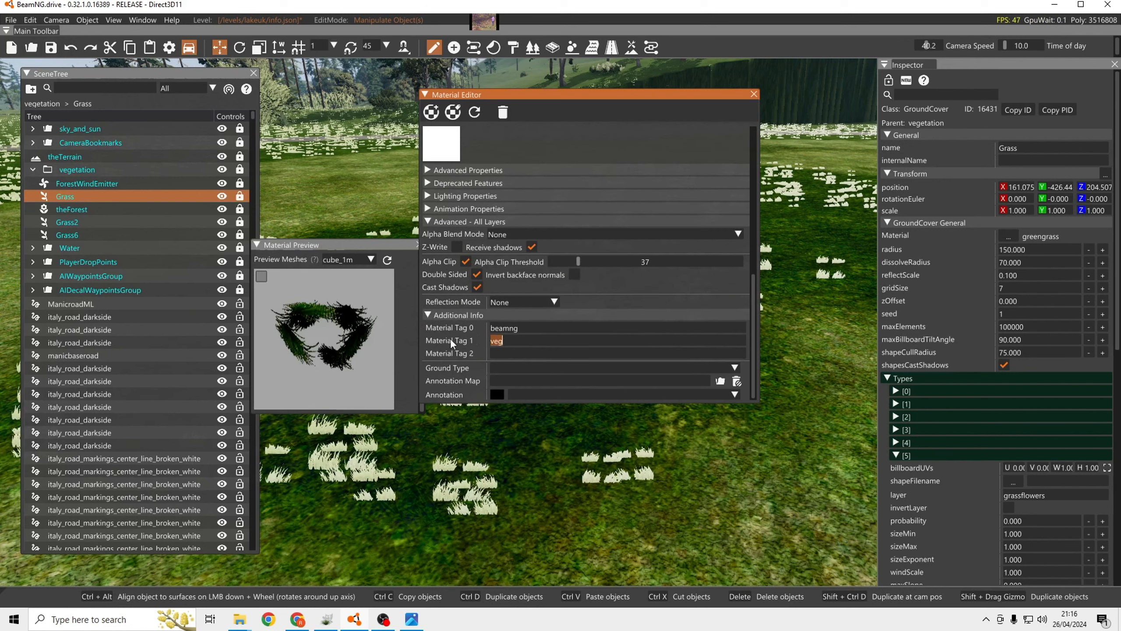
text(vegetation)
click(605, 286)
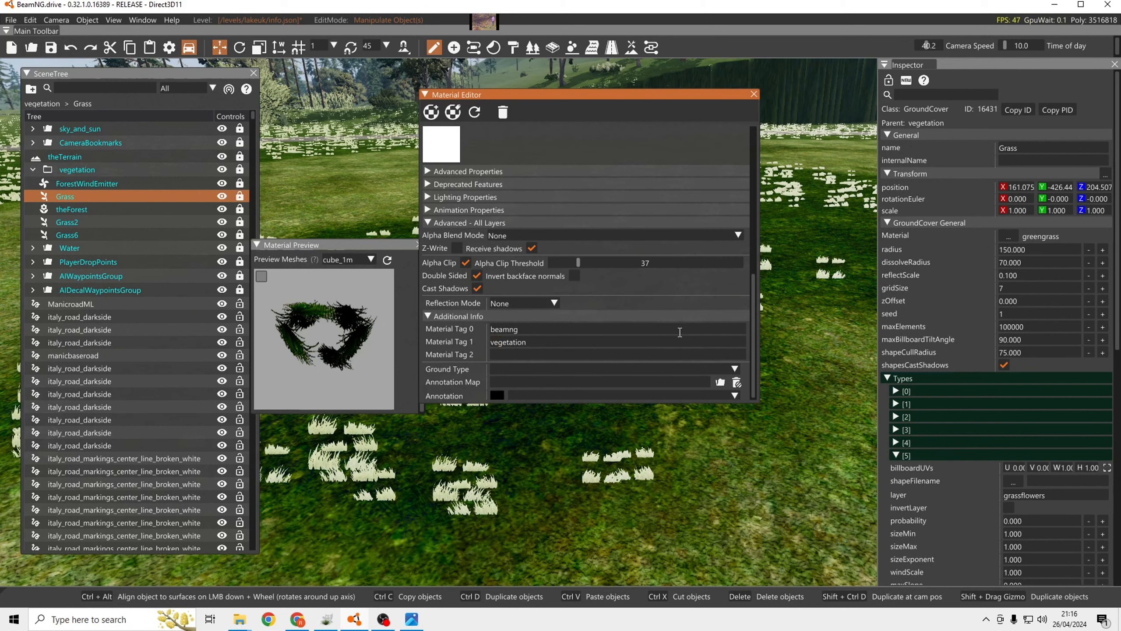
Set the Ground Type of manicgrasssing to GRASS and save the material.
click(733, 370)
scroll(618, 396, down, 2)
click(531, 423)
scroll(626, 288, up, 2)
scroll(626, 289, up, 5)
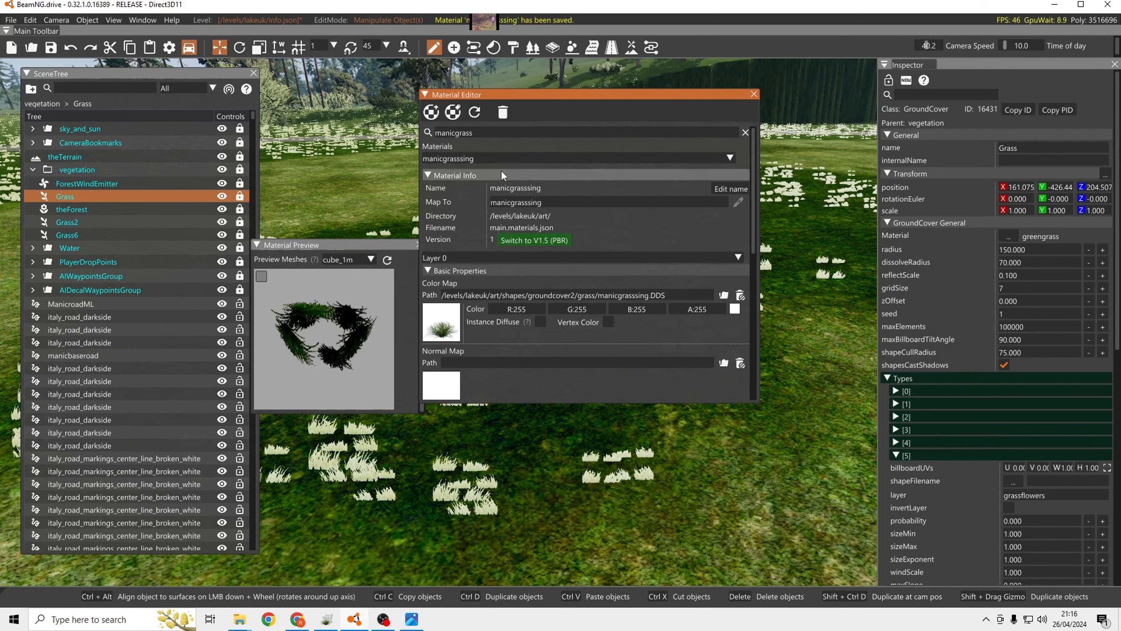
Move the Material Editor aside, leave it collapsed, and close the Material Preview to clear the view of the terrain.
click(425, 94)
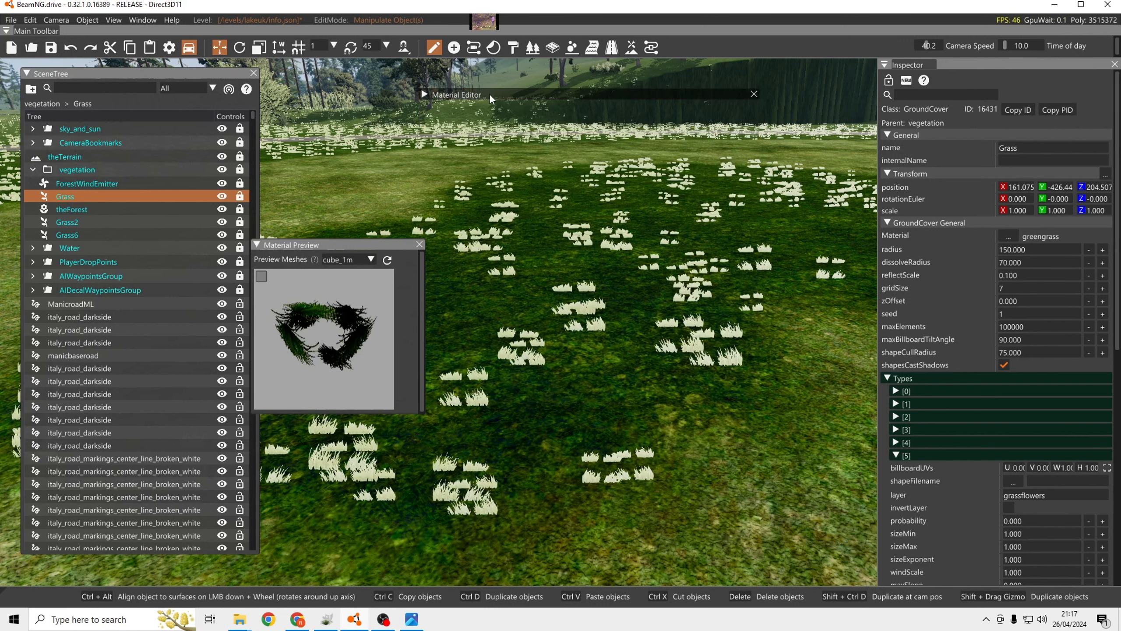
drag(489, 92, 527, 74)
click(491, 73)
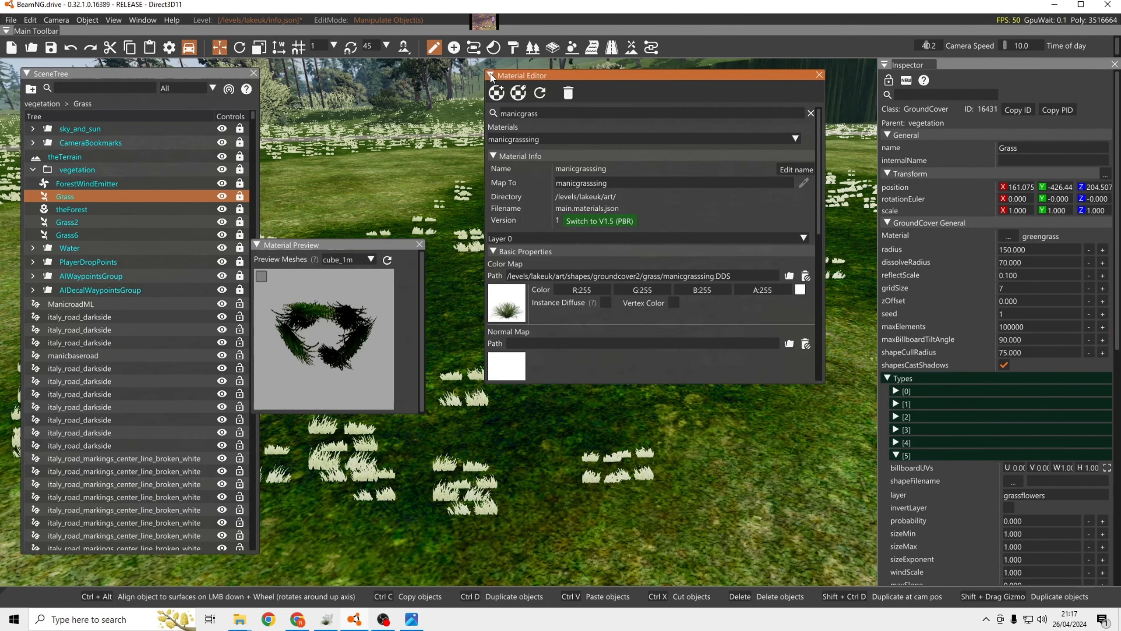
click(490, 73)
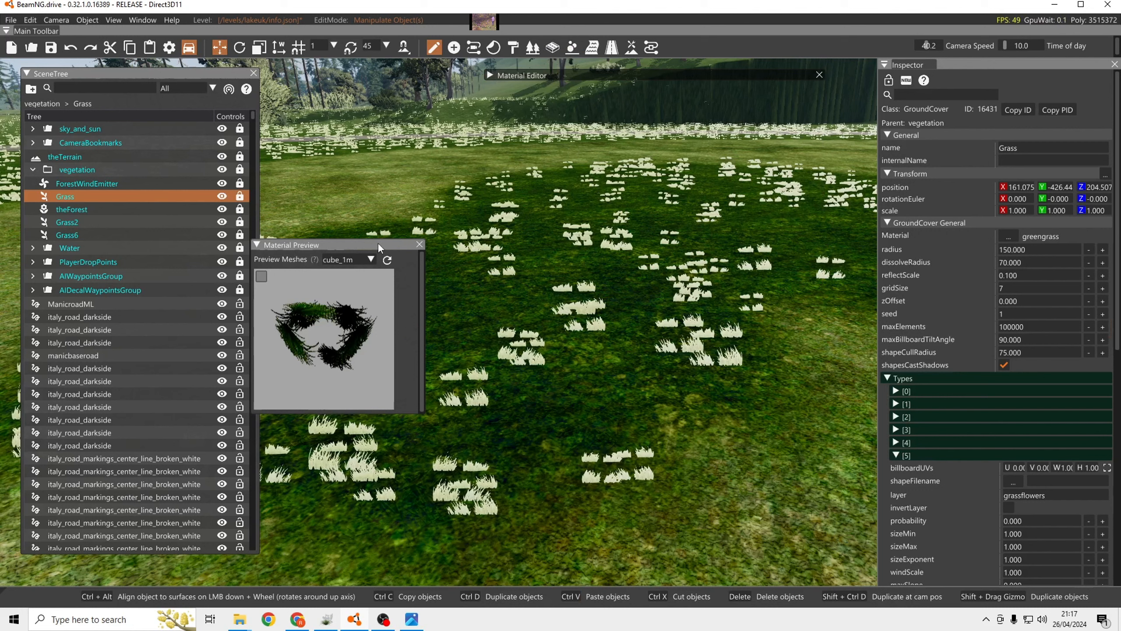
click(420, 244)
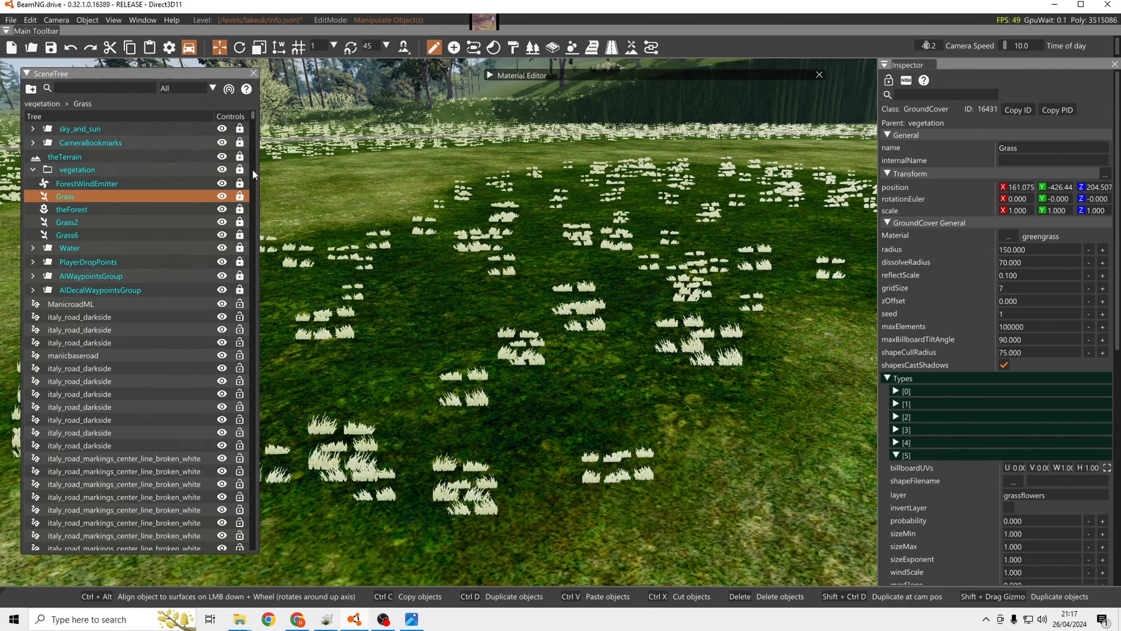
Select the Grass ground cover in the vegetation group and assign it the manicgrasssing material.
drag(253, 168, 244, 547)
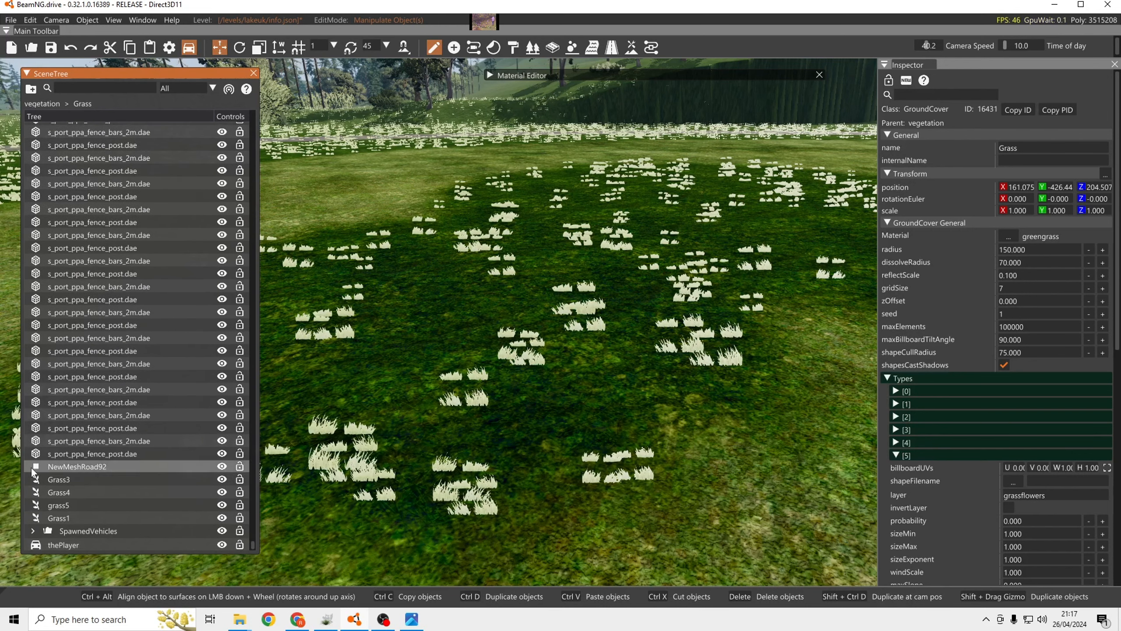
click(255, 530)
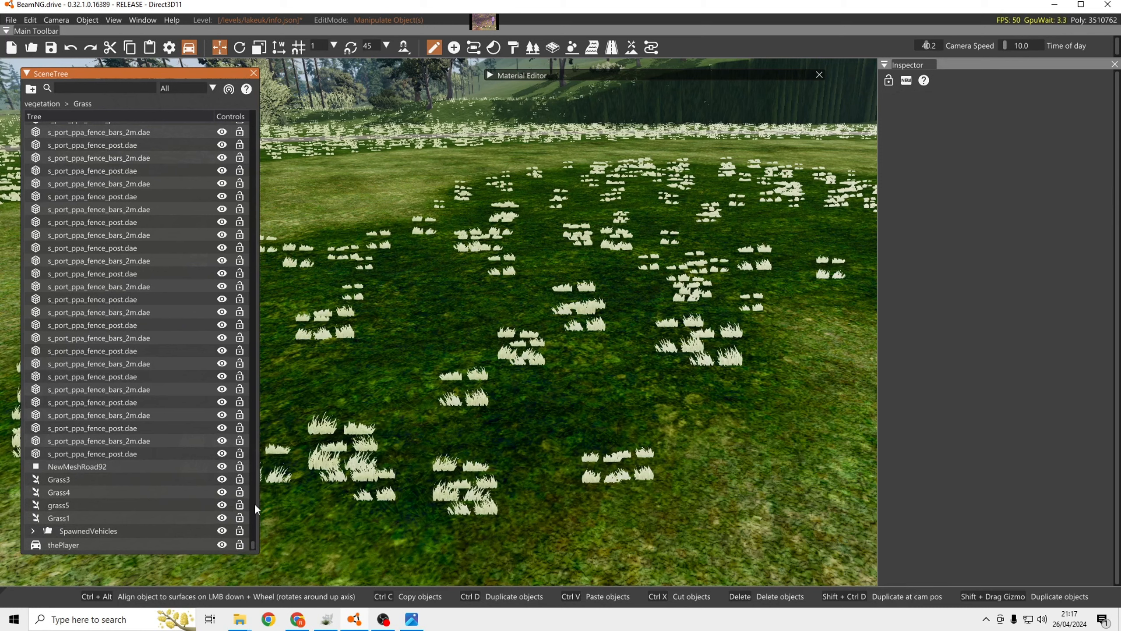
drag(252, 477, 256, 92)
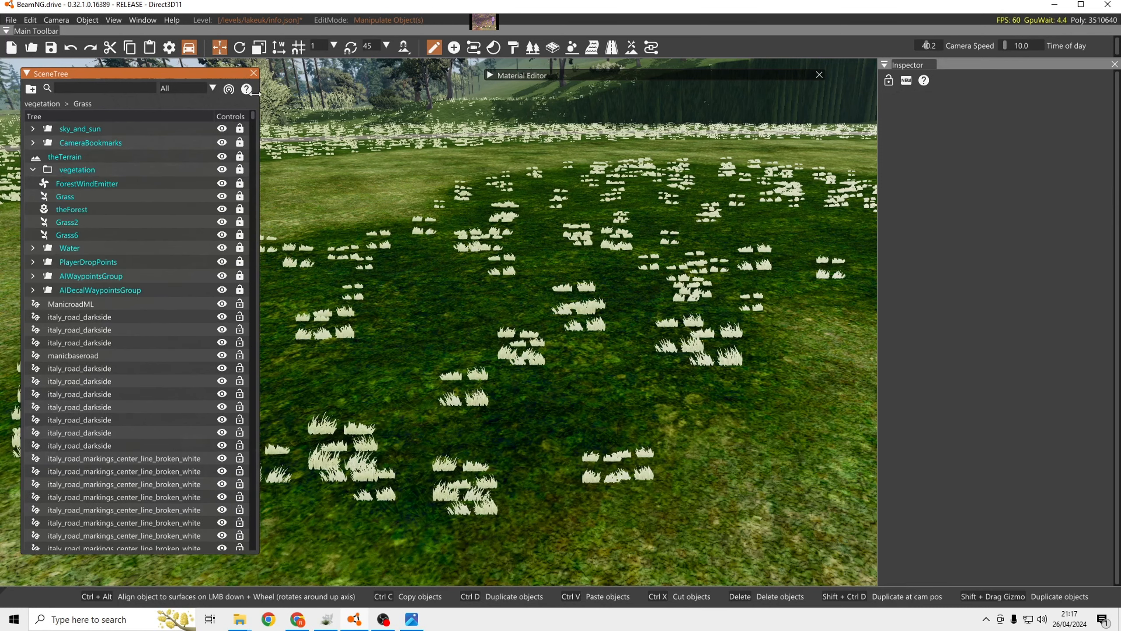
click(92, 195)
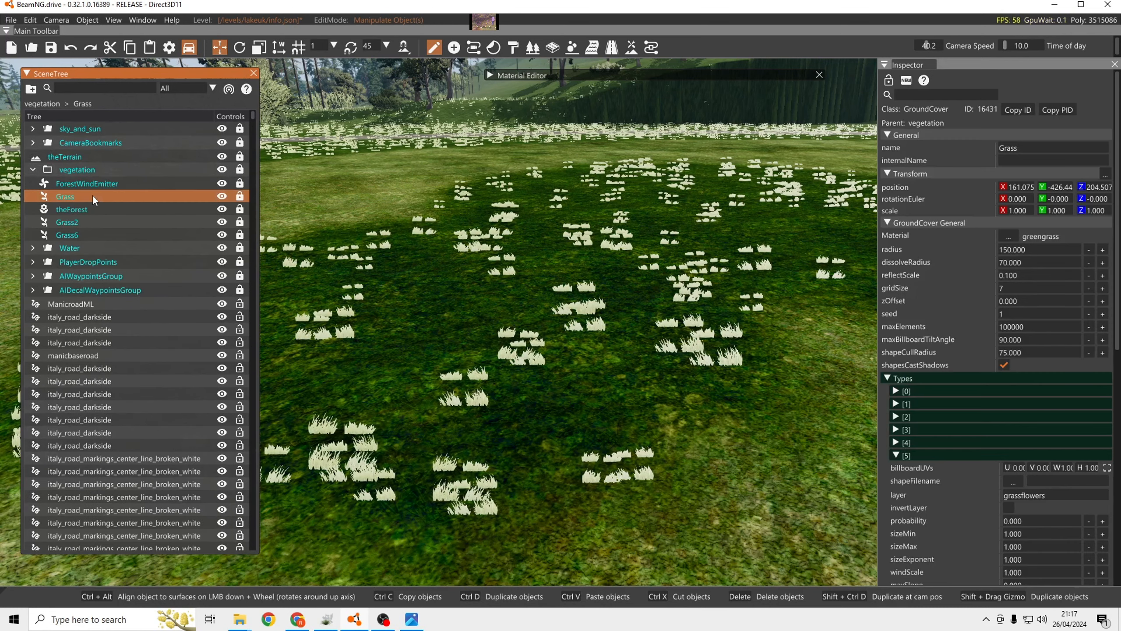
click(1009, 235)
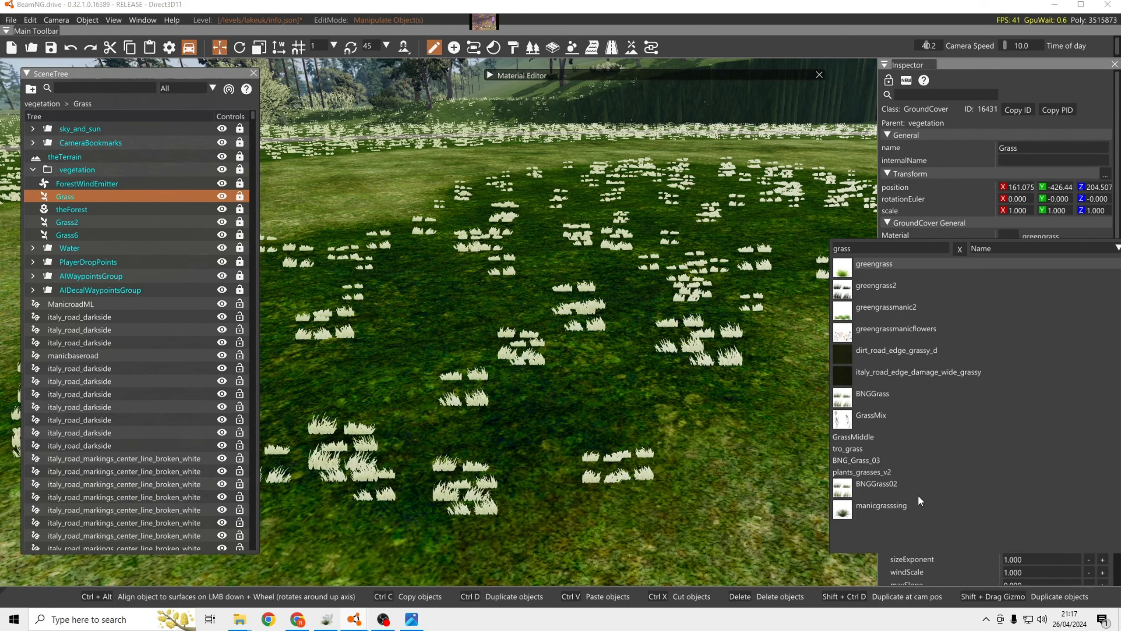
click(902, 503)
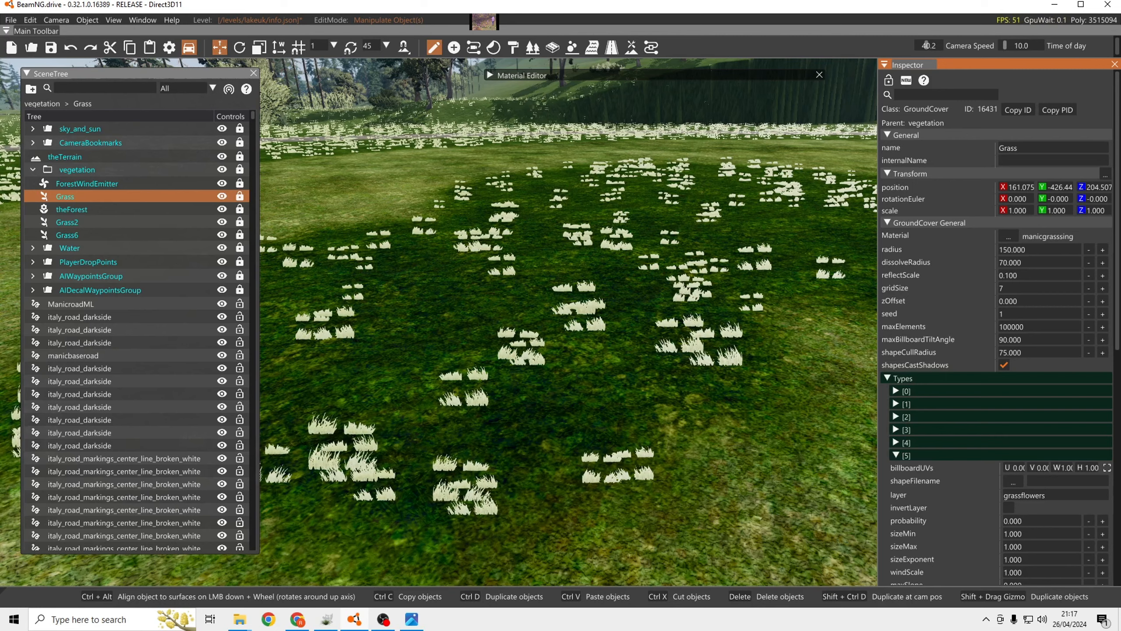
Examine the grass distribution on the terrain from near and above, alongside the ground cover's dissolveRadius and maxElements descriptions.
mouse_move(611, 290)
right_down()
mouse_move(591, 287)
mouse_move(612, 290)
right_up()
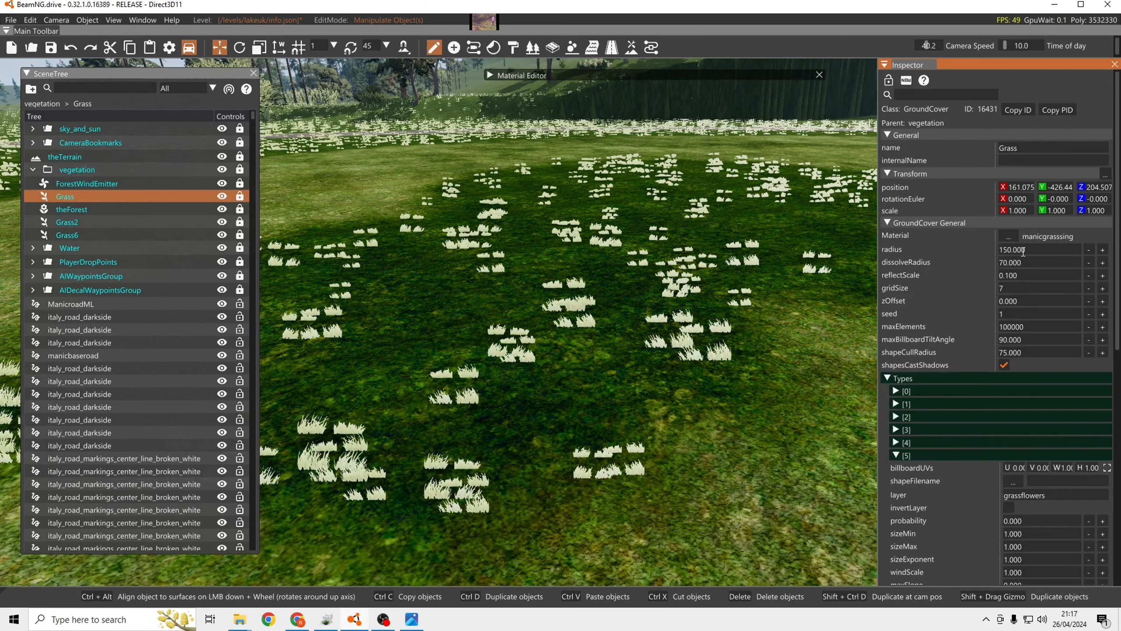
right_drag(793, 278, 716, 267)
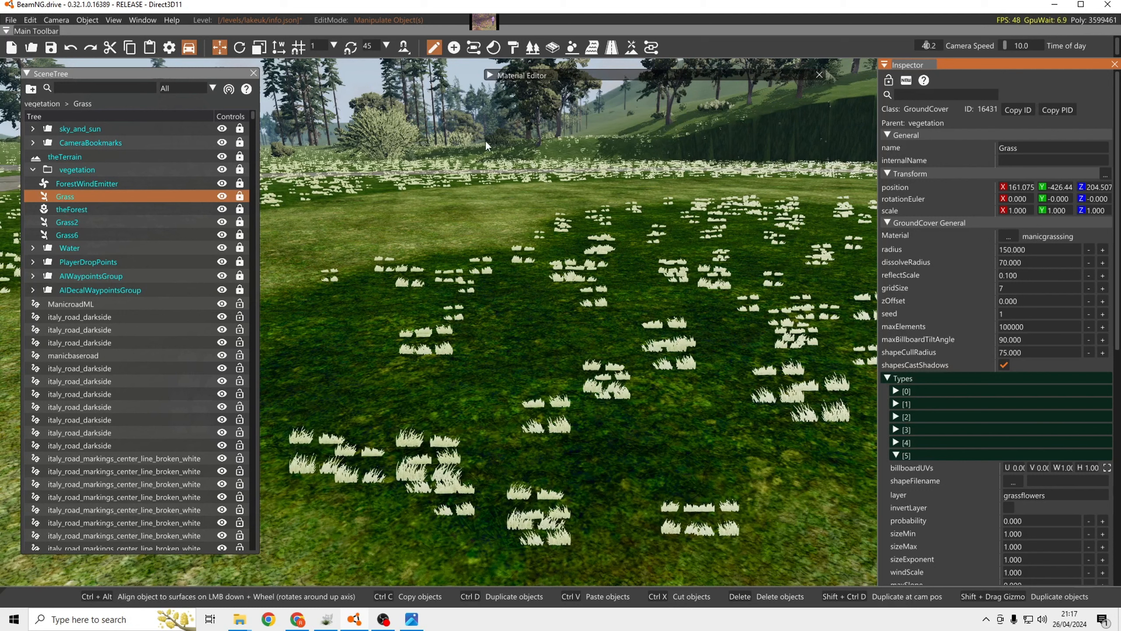
mouse_move(914, 262)
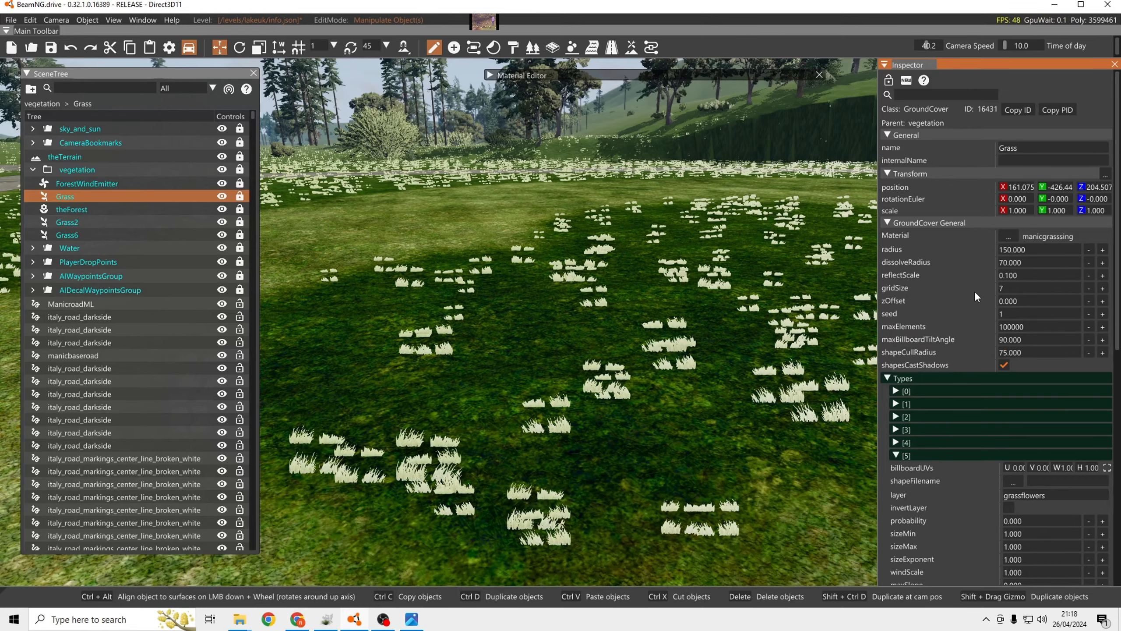
right_drag(706, 268, 723, 287)
key(s)
right_drag(636, 272, 633, 272)
key(w)
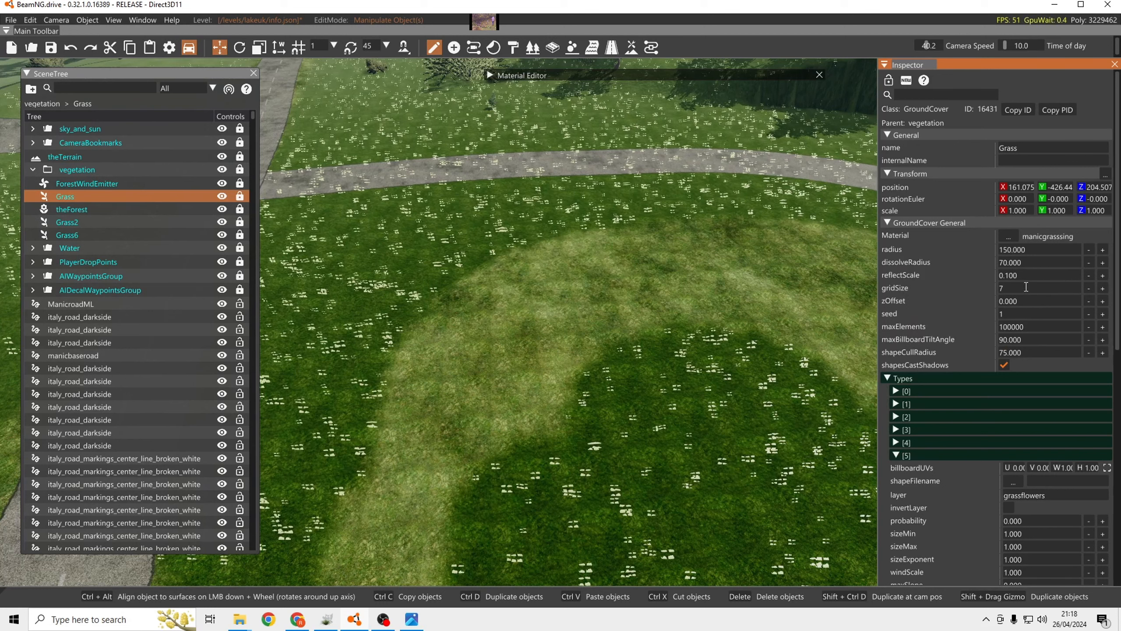
right_drag(773, 267, 745, 265)
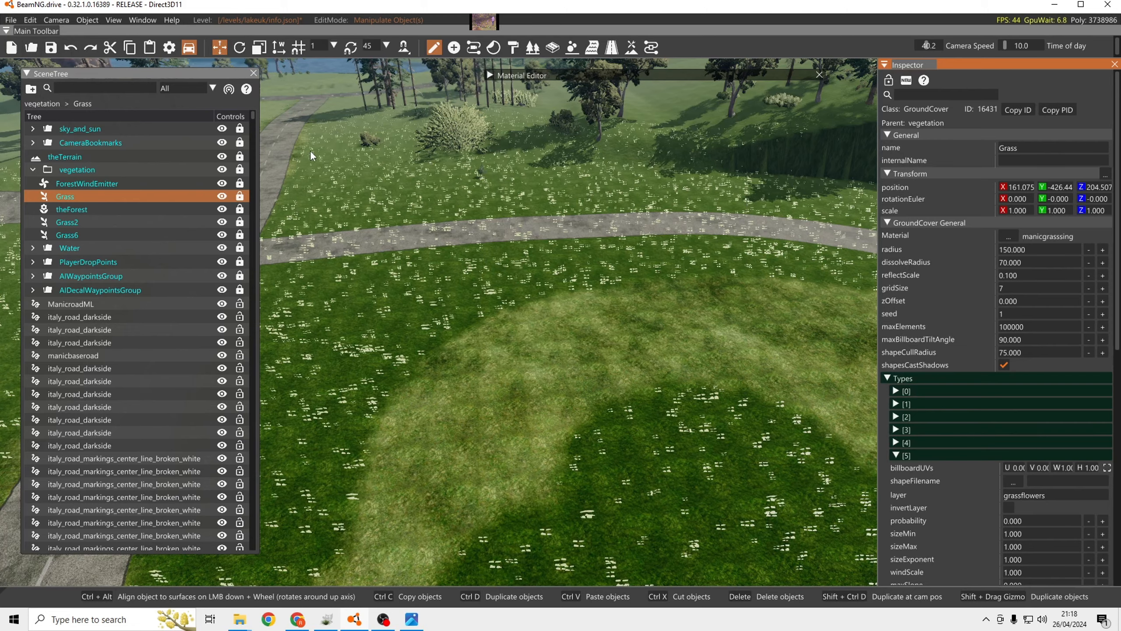
key(w)
right_drag(534, 281, 472, 199)
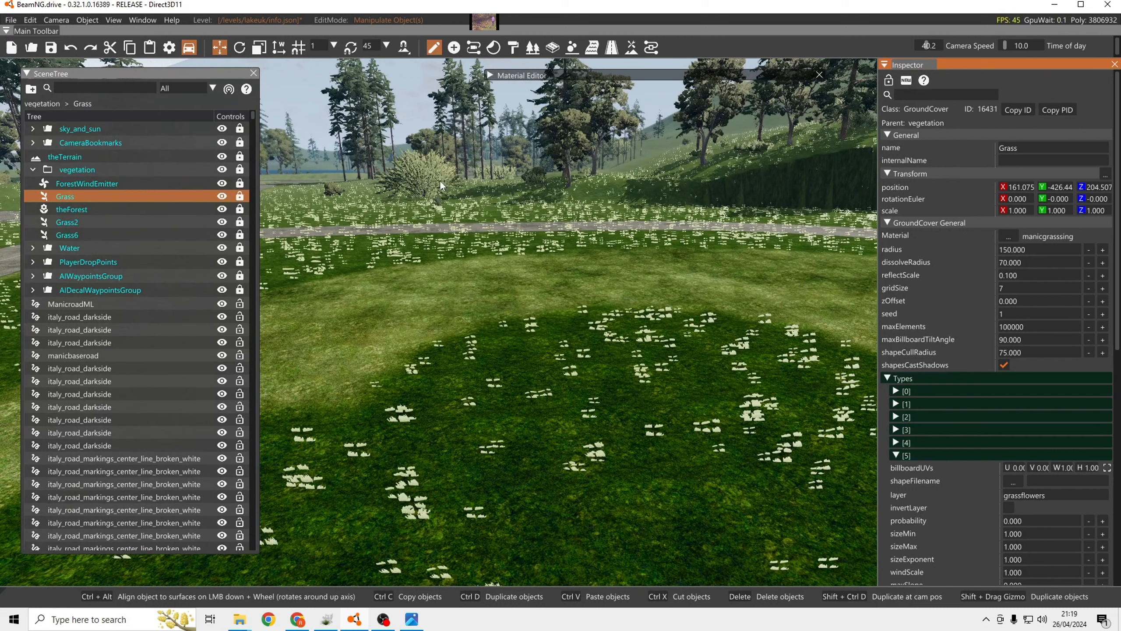
mouse_move(918, 328)
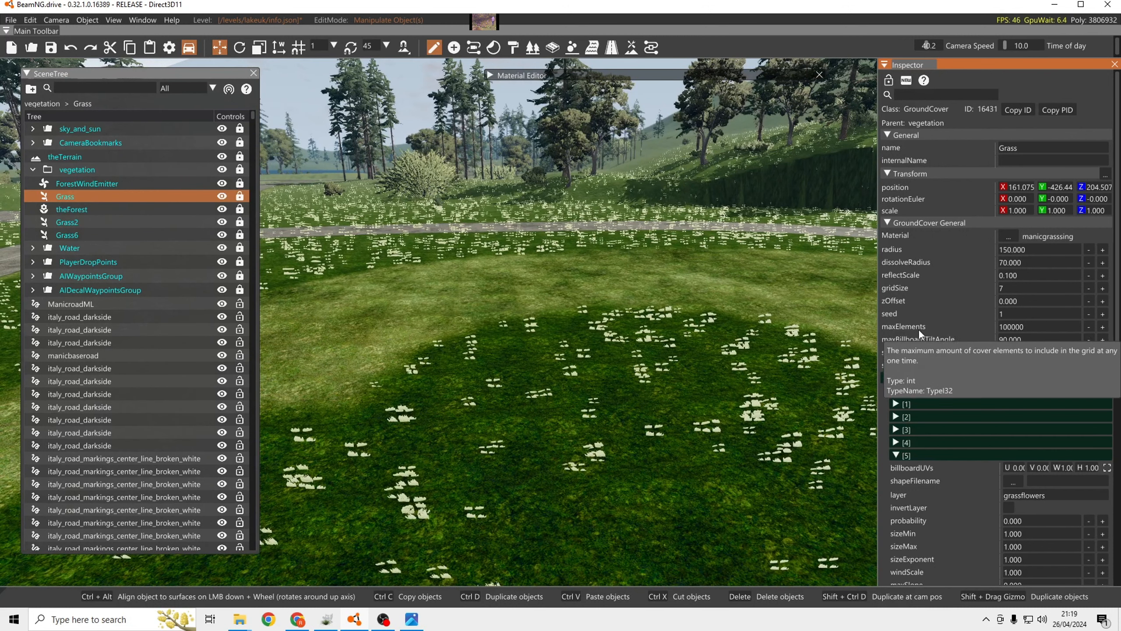
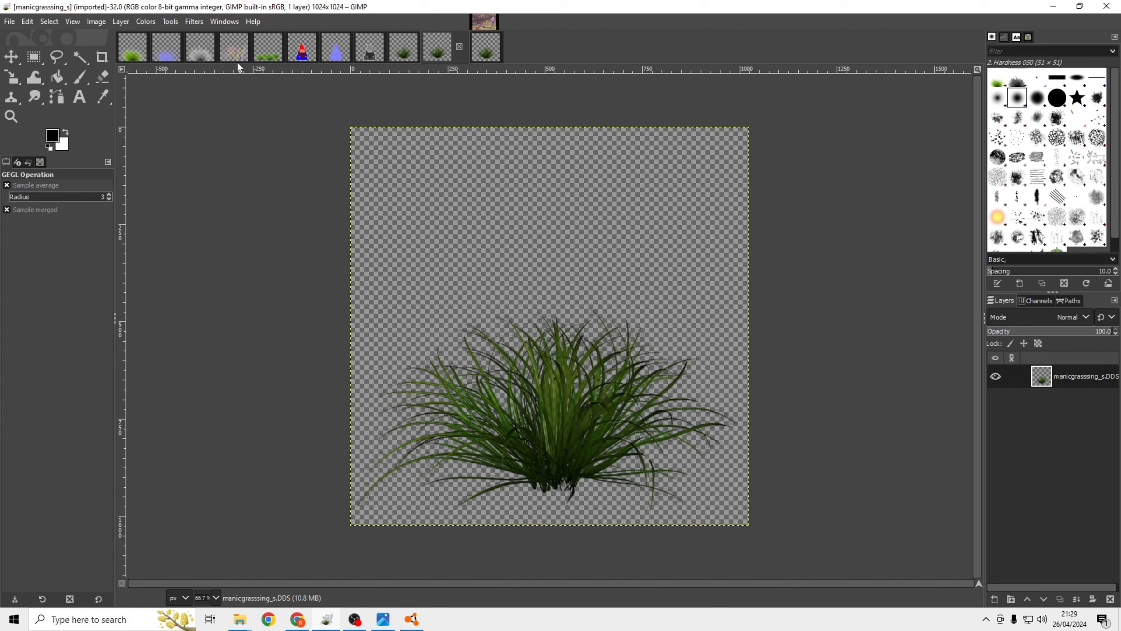
Convert the manicgrasssing_s image to grayscale and overwrite manicgrasssing_s.DDS.
click(96, 21)
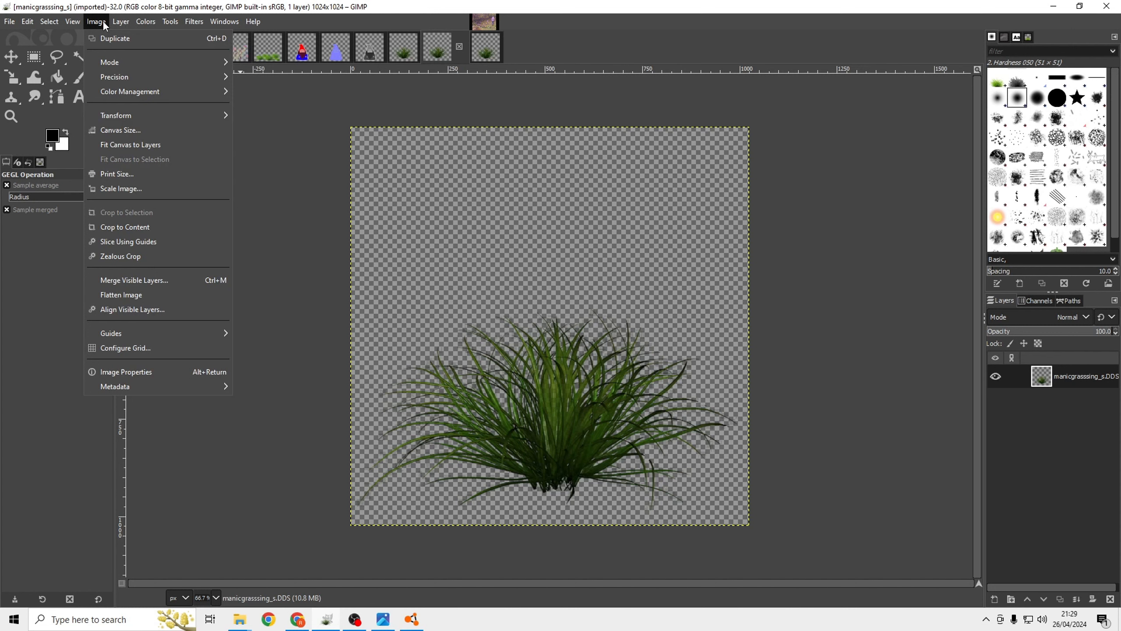
mouse_move(114, 63)
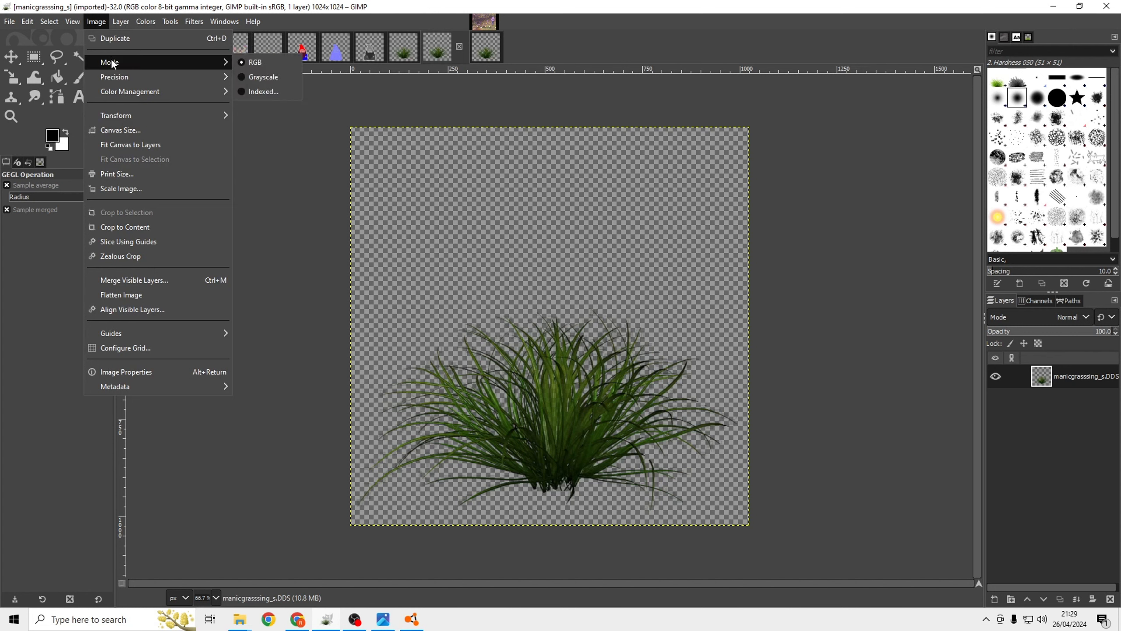
click(265, 76)
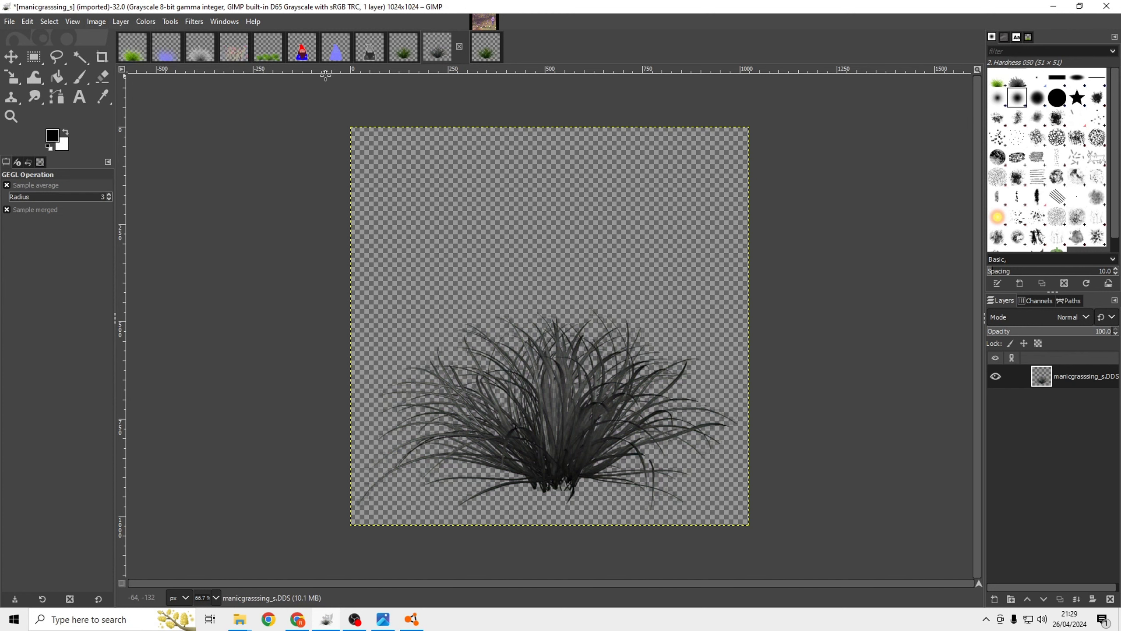
click(3, 23)
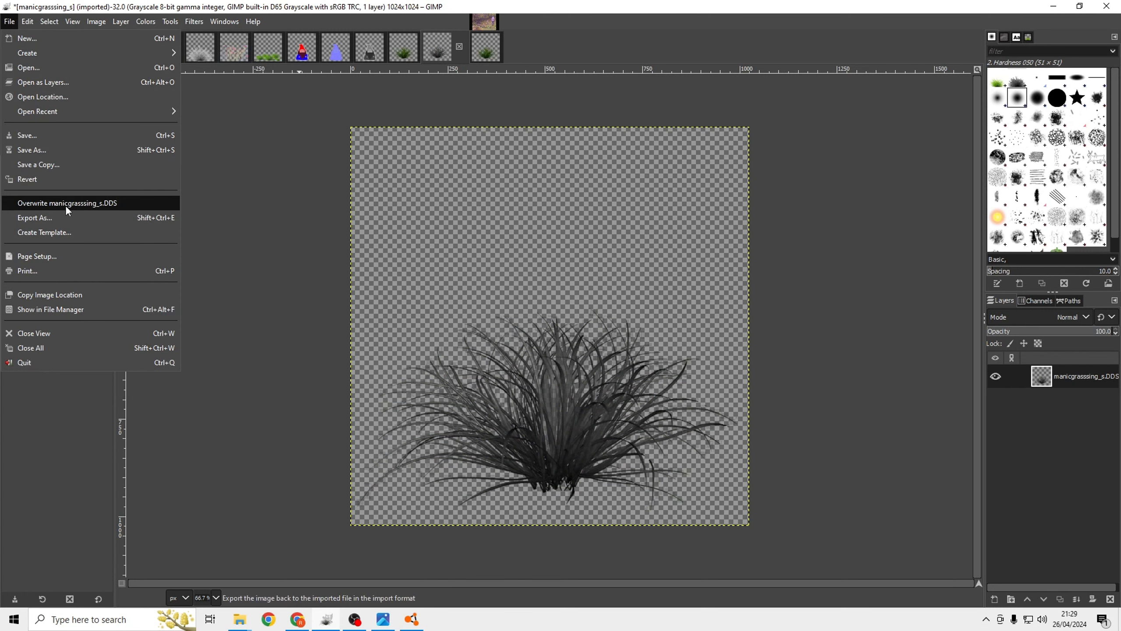
click(93, 205)
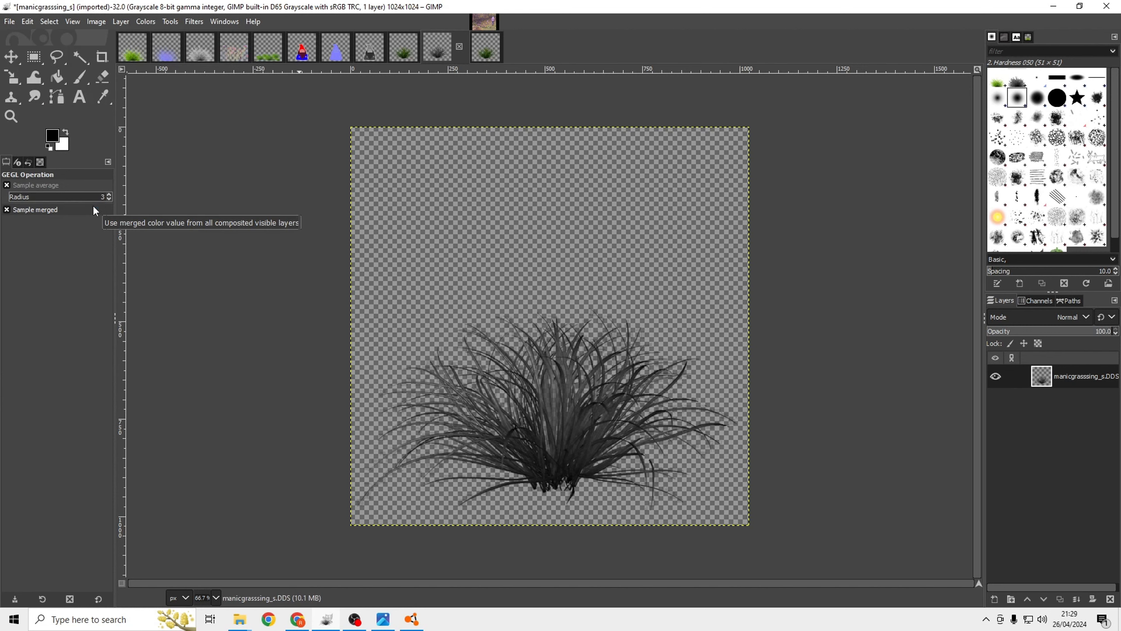
Apply the Normal Map filter with a scale of 65.23 to the manicgrasssing_n image.
click(491, 55)
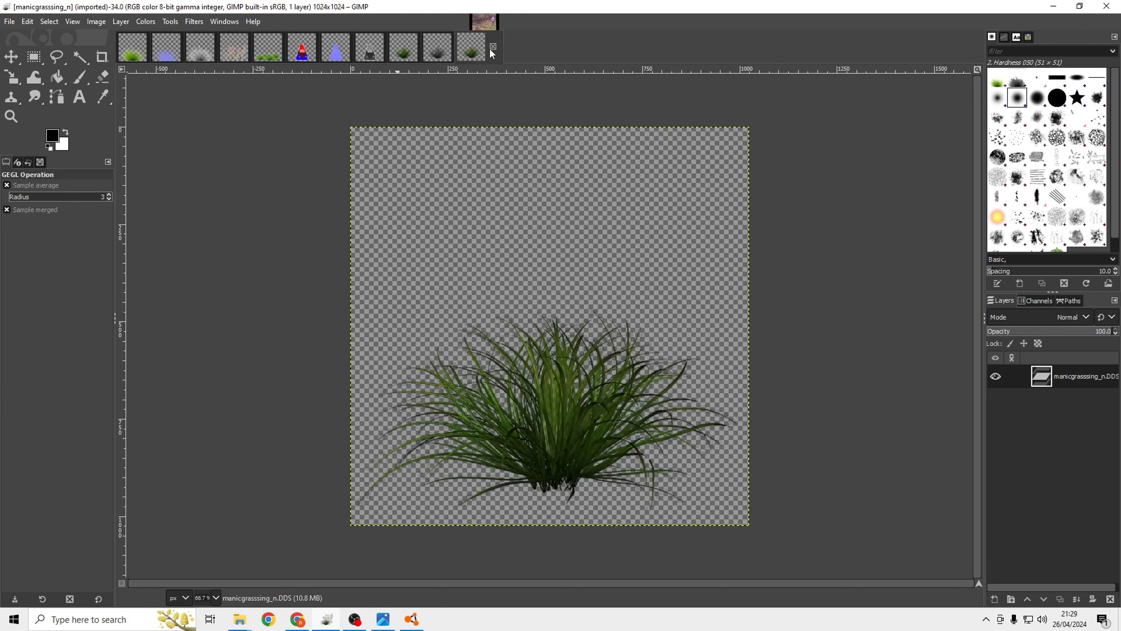
click(325, 58)
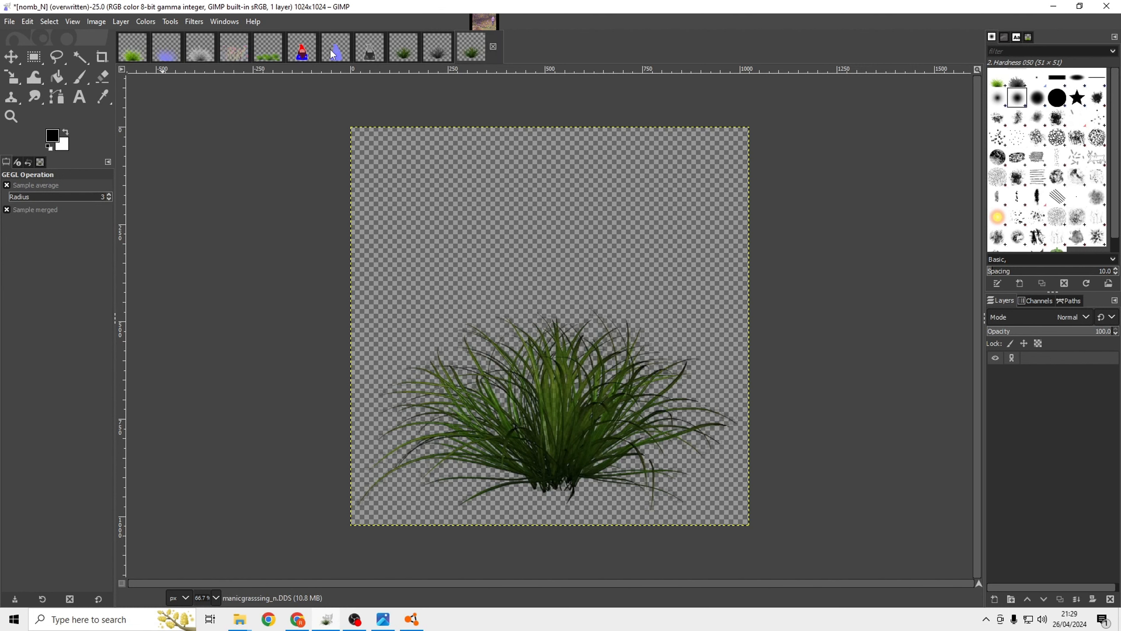
click(487, 54)
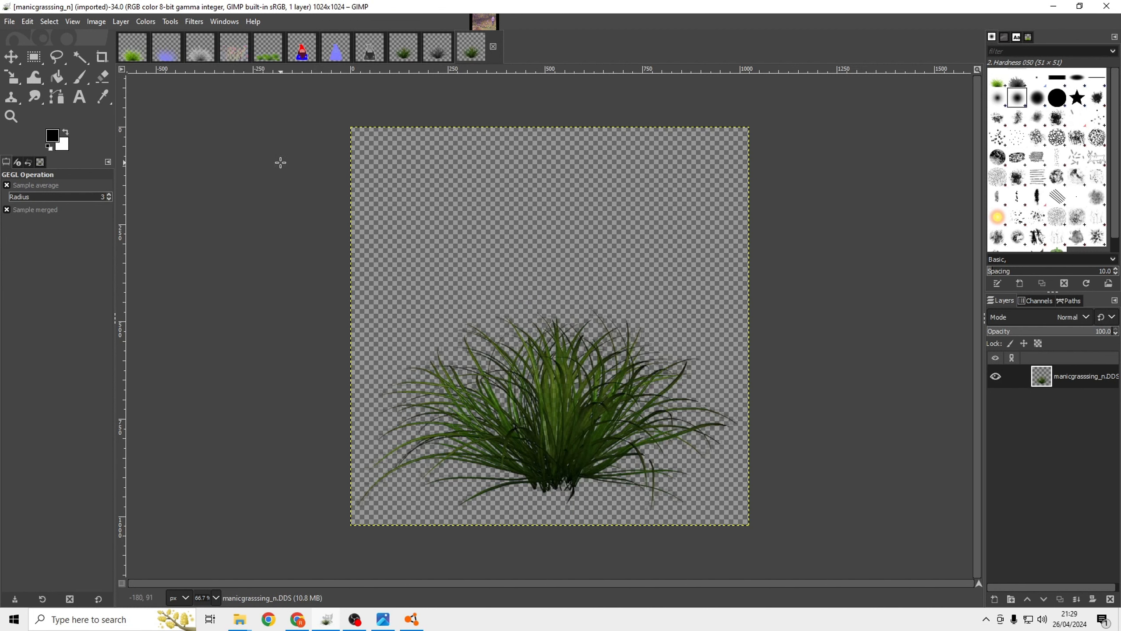
click(192, 22)
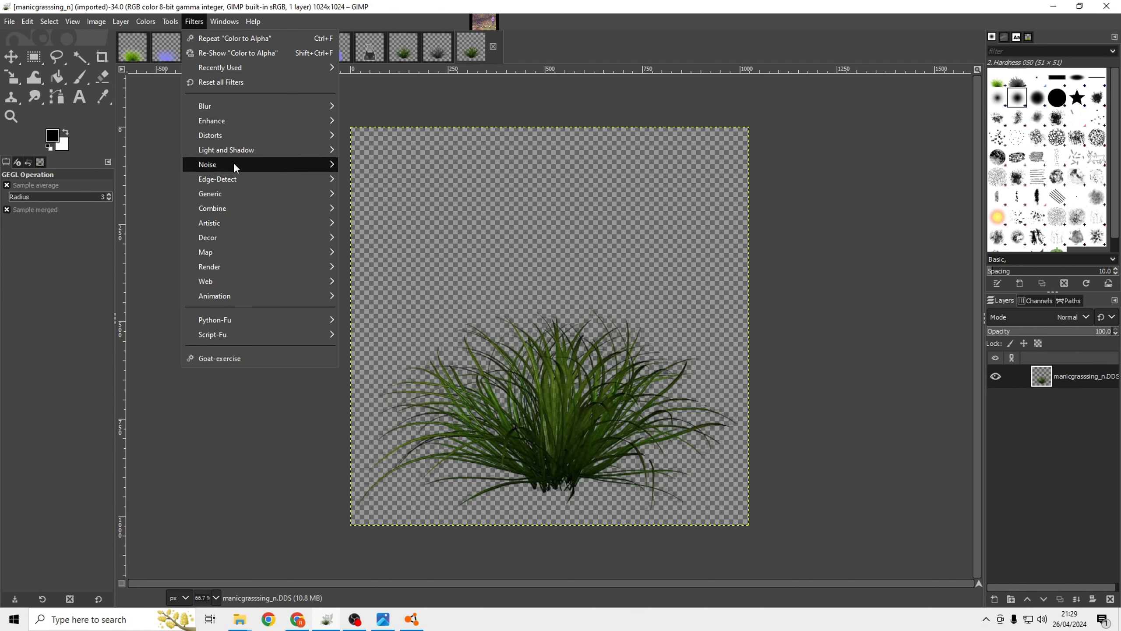
mouse_move(236, 200)
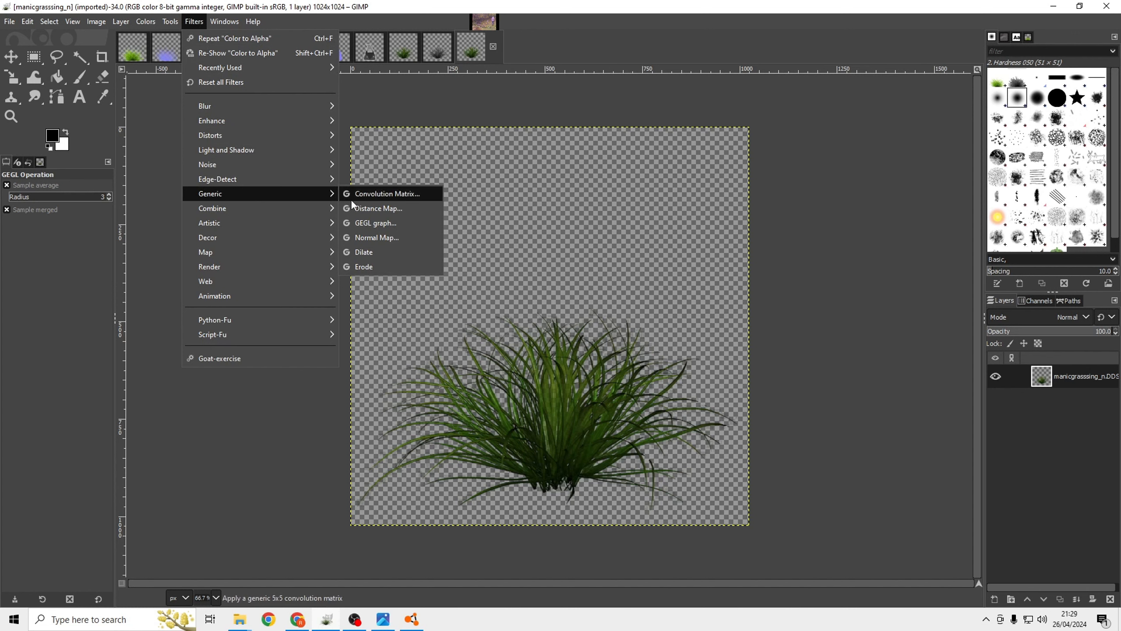
click(380, 238)
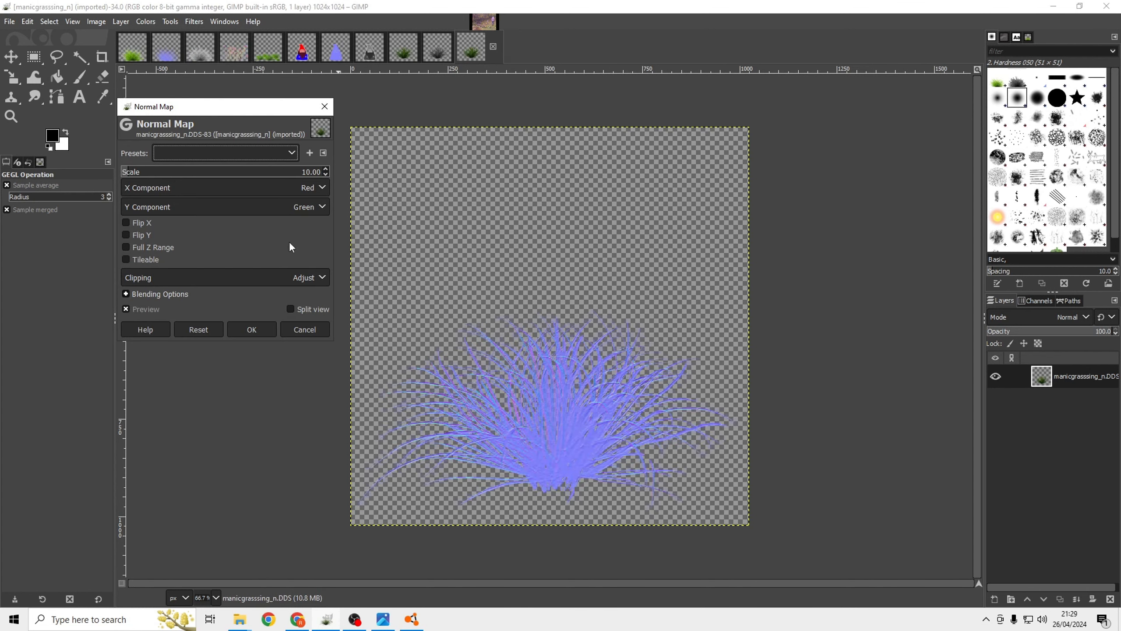
drag(139, 173, 235, 171)
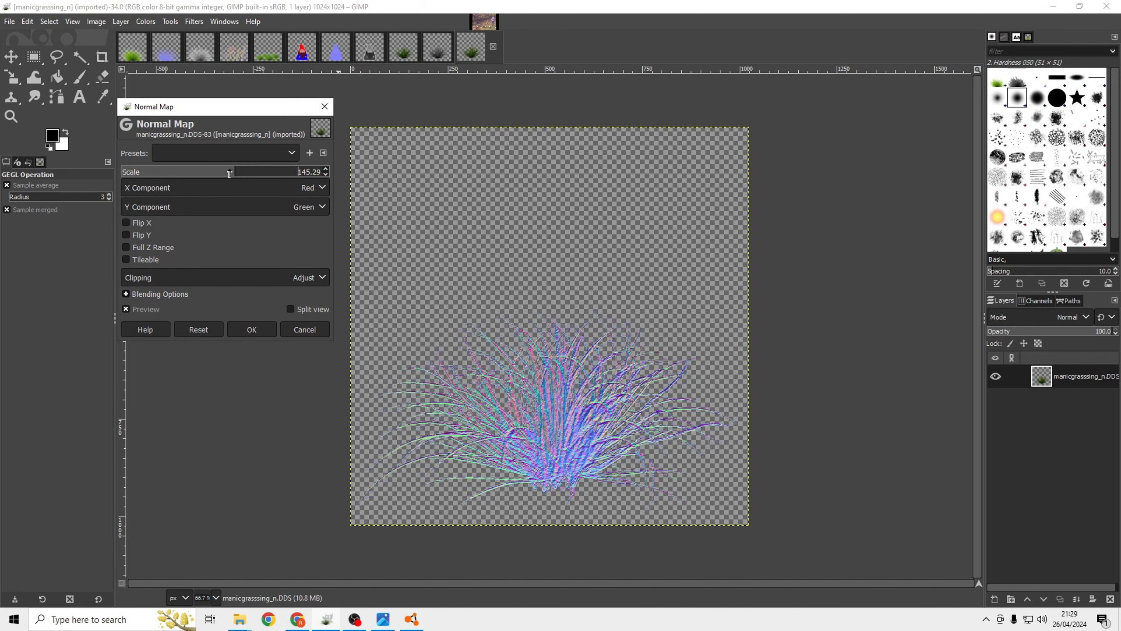
drag(229, 173, 198, 173)
drag(190, 172, 173, 173)
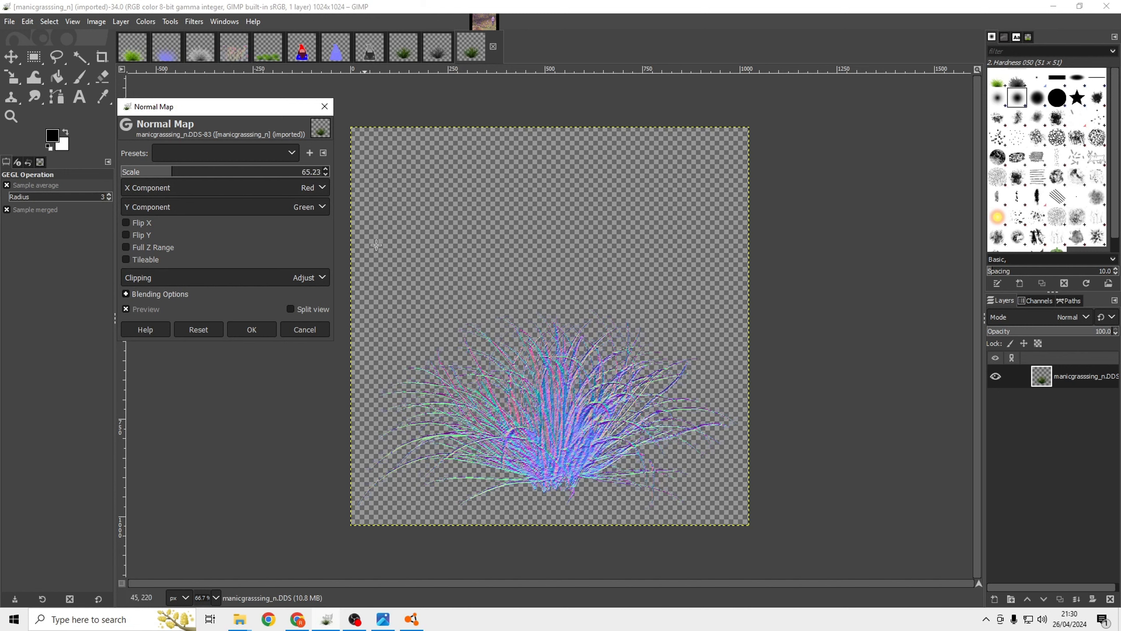
click(260, 329)
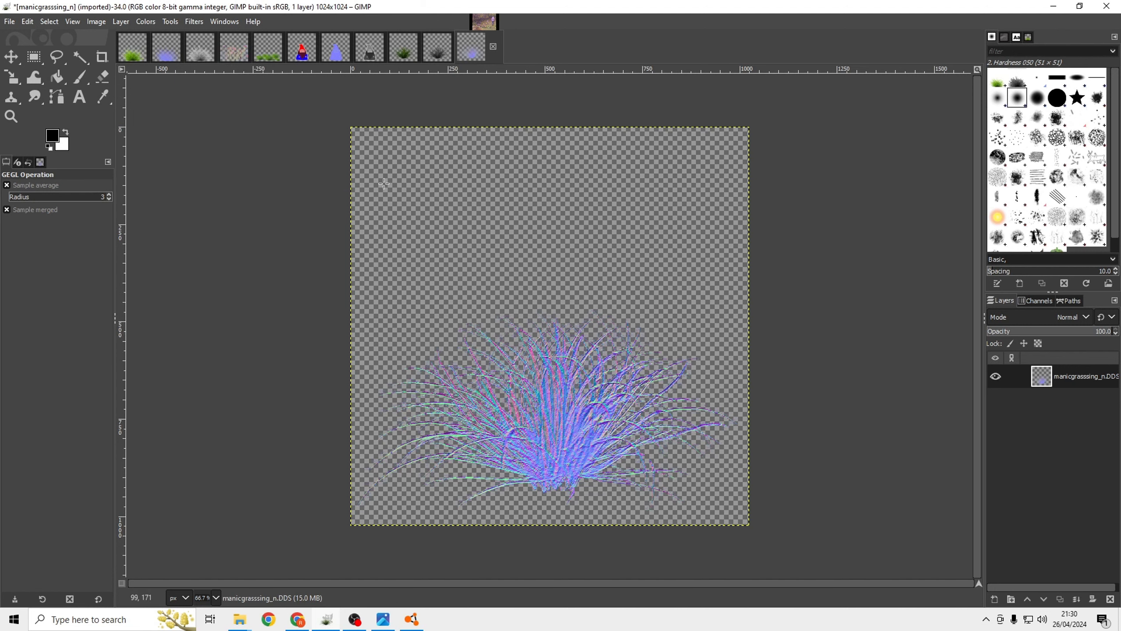
Overwrite manicgrasssing_n.DDS, then return to the BeamNG editor and close the grass folder window.
click(9, 22)
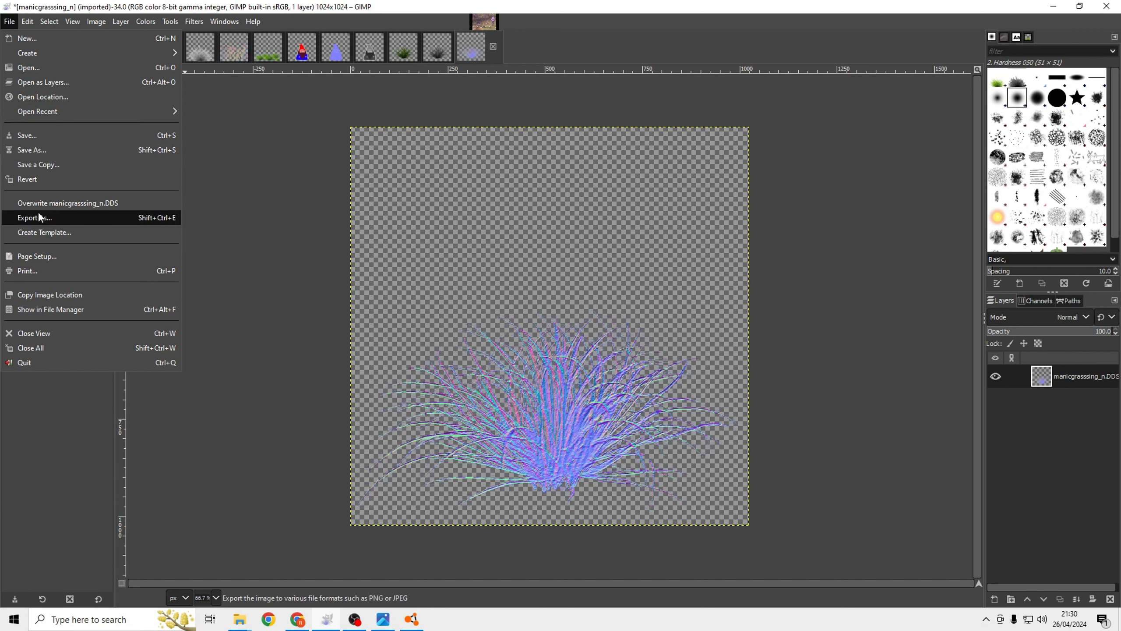
click(107, 208)
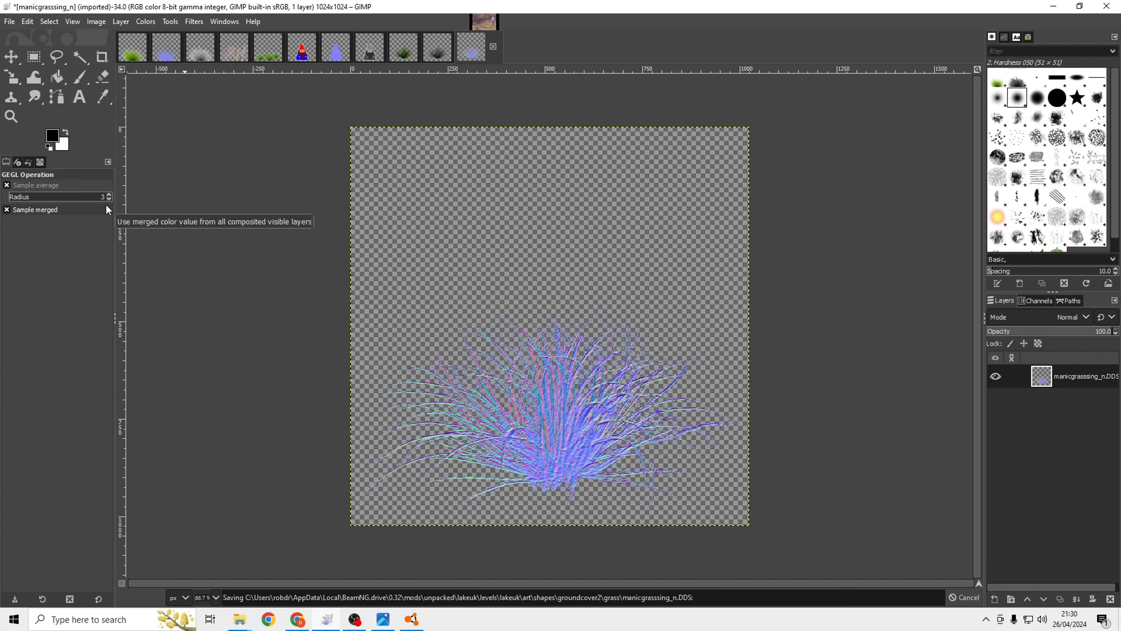
click(1053, 6)
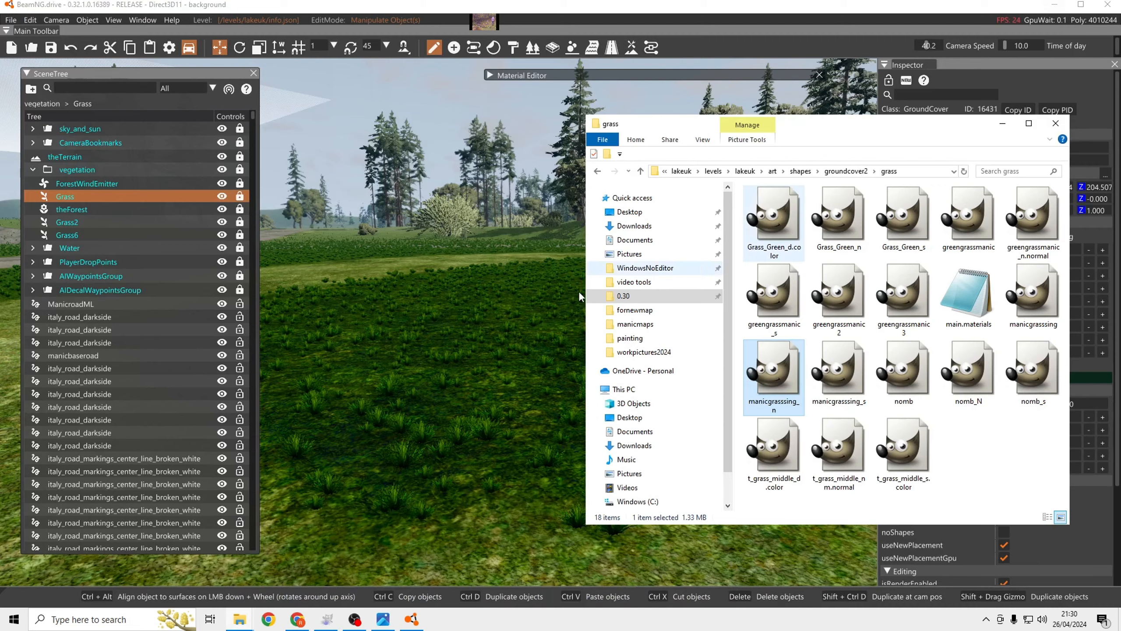
click(1056, 123)
Expand the Material Editor and assign manicgrasssing_n.DDS from art/shapes/groundcover2/grass as the material's Normal Map.
click(489, 75)
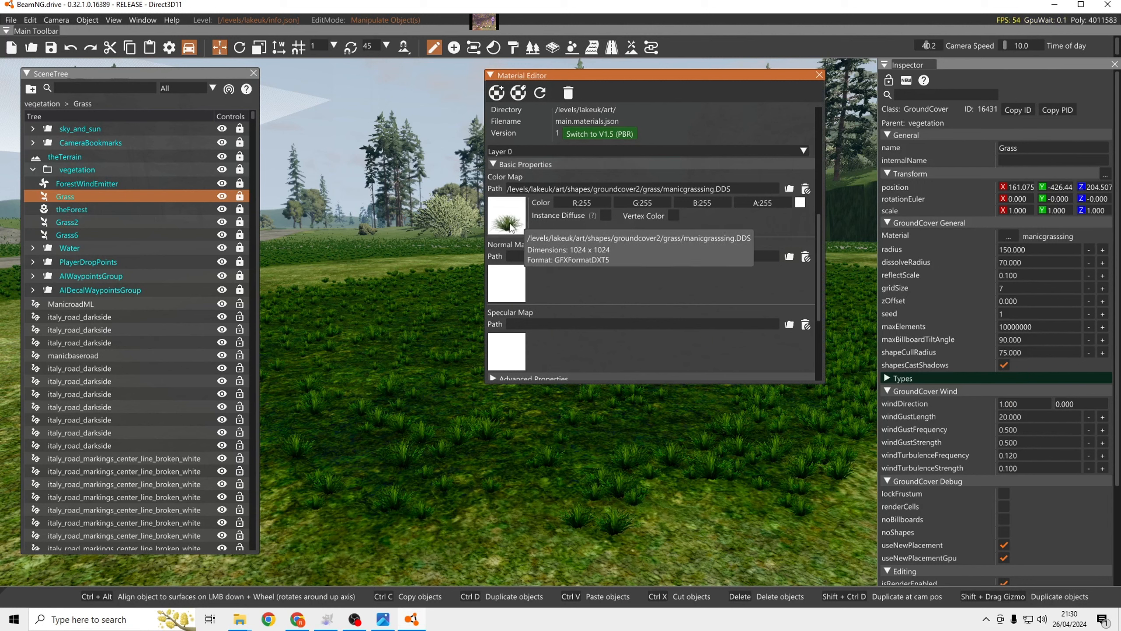
scroll(510, 222, up, 6)
scroll(571, 144, down, 10)
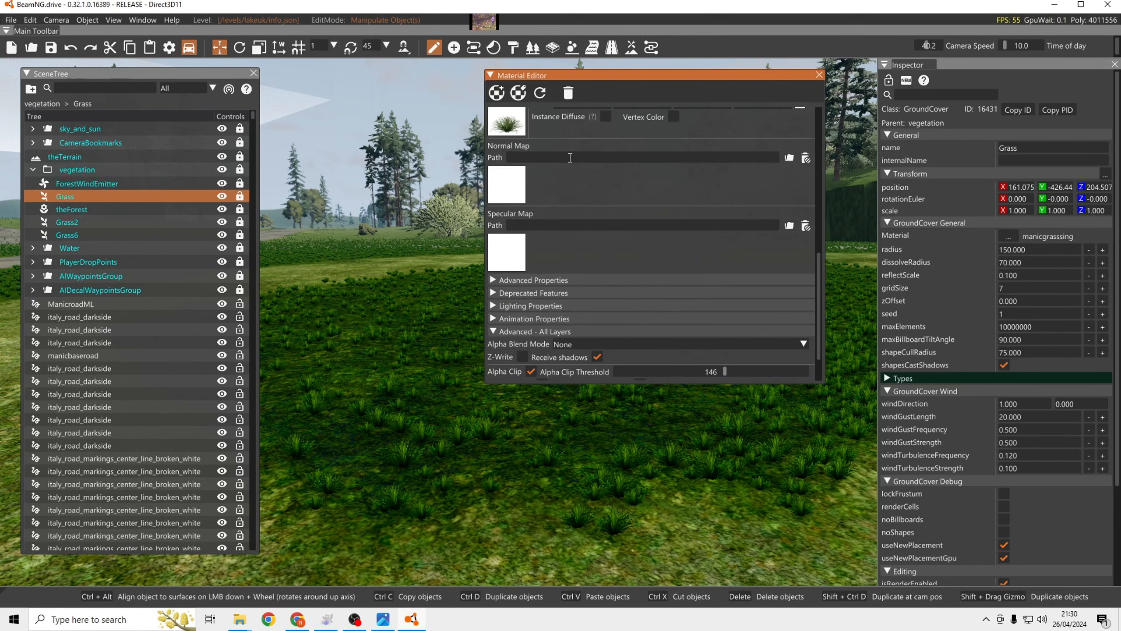
click(521, 181)
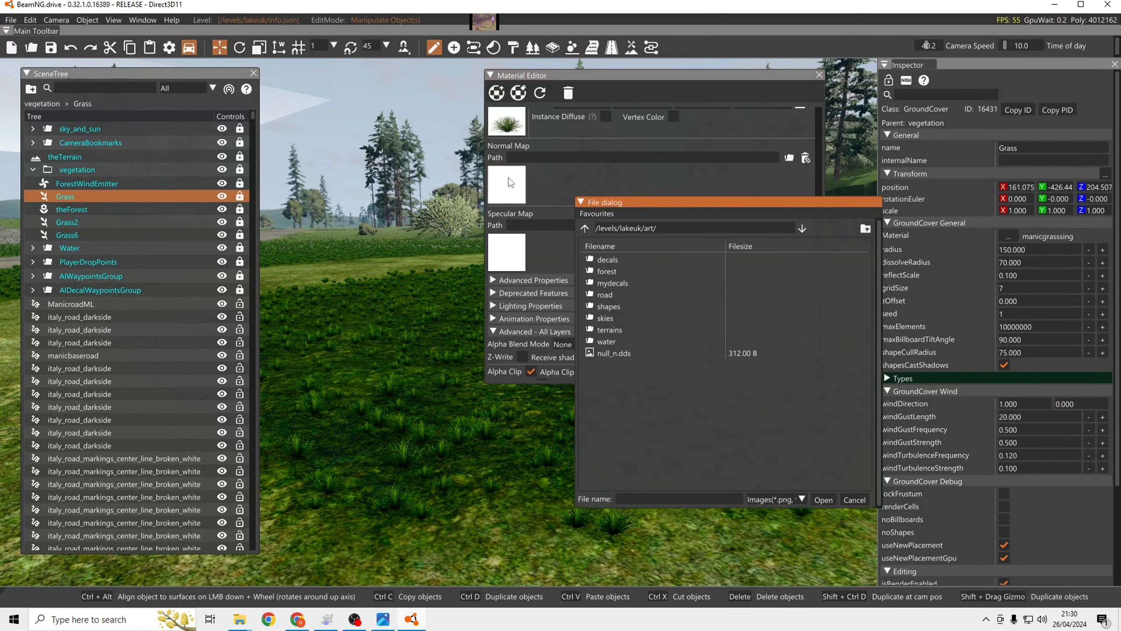
double_click(608, 307)
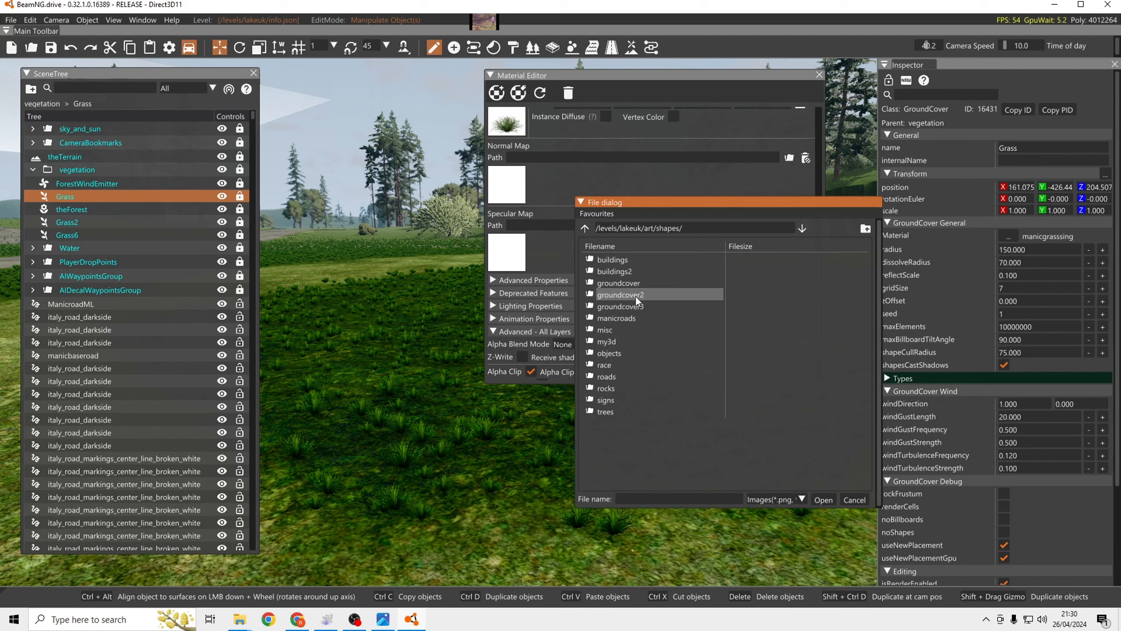
double_click(637, 301)
double_click(611, 259)
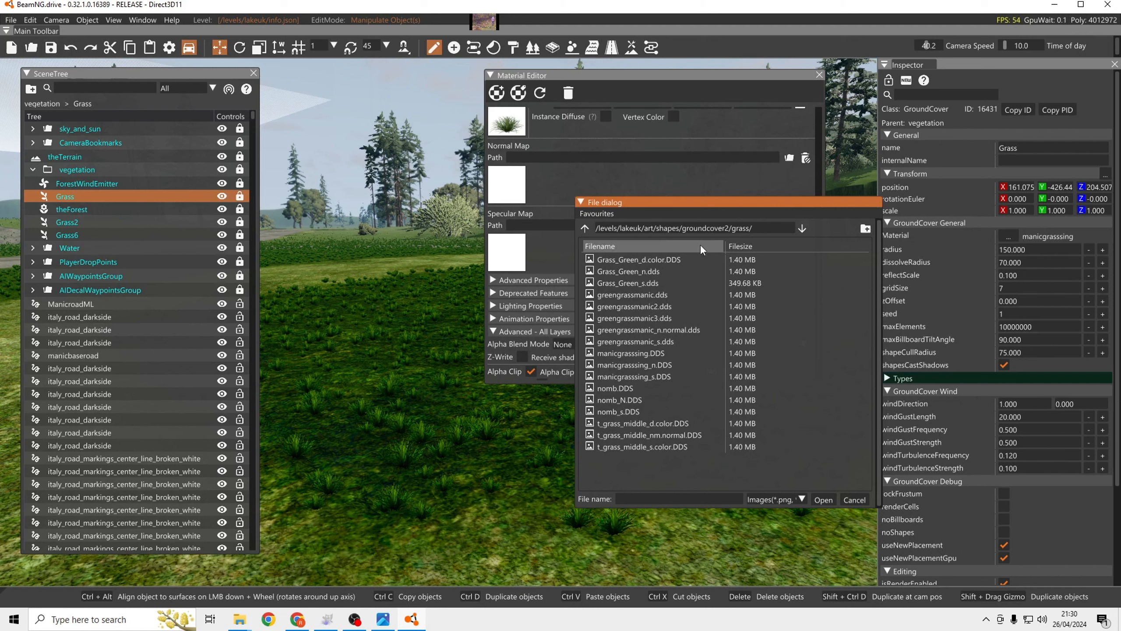
click(662, 365)
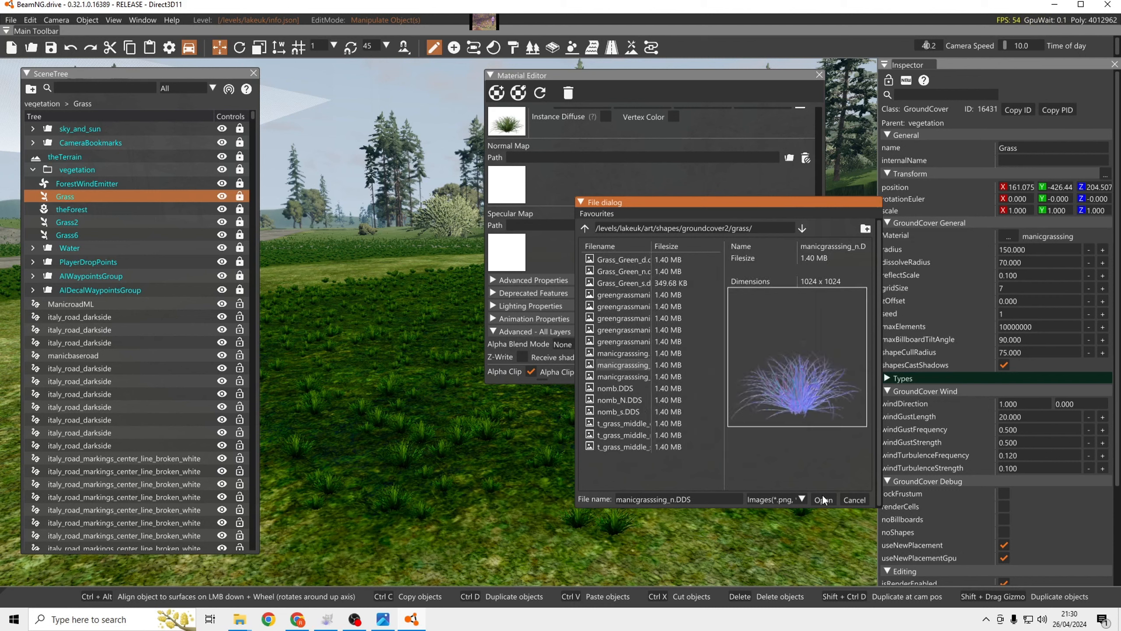
click(822, 500)
Assign manicgrasssing_s.DDS from art/shapes/groundcover2/grass as the Specular Map and save the changes.
click(514, 256)
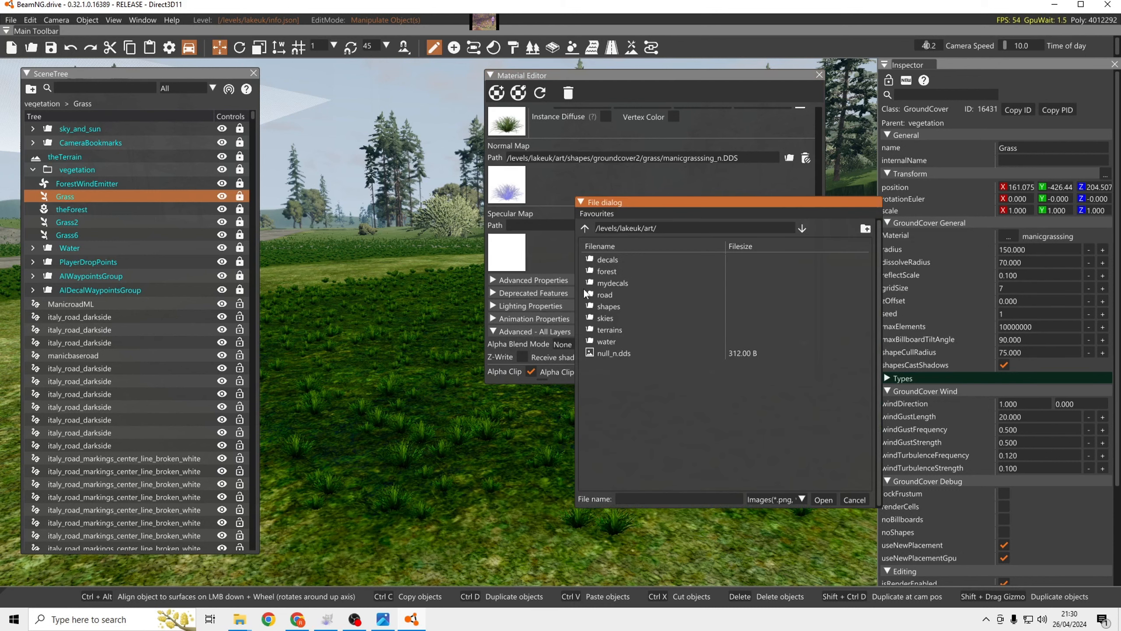
double_click(609, 306)
double_click(618, 300)
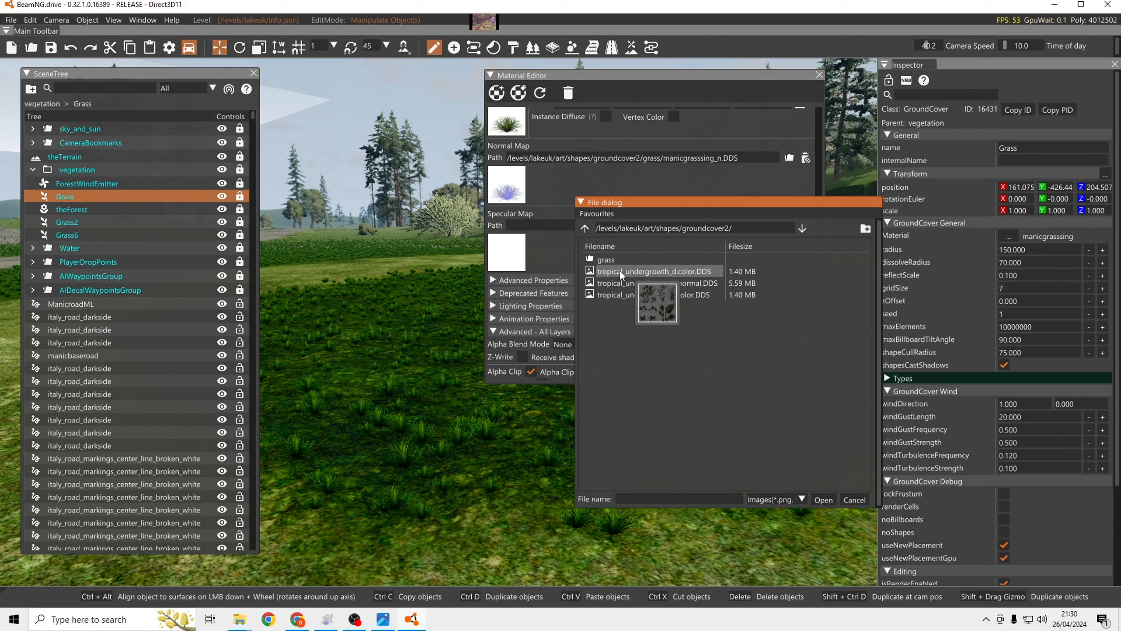
double_click(606, 260)
click(627, 376)
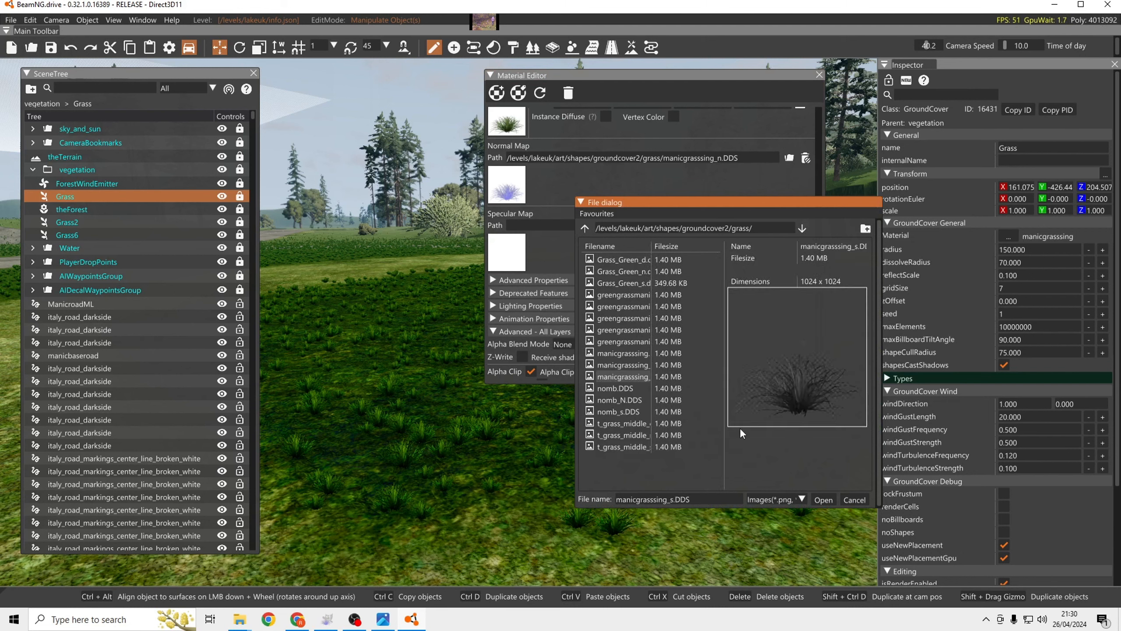
click(824, 500)
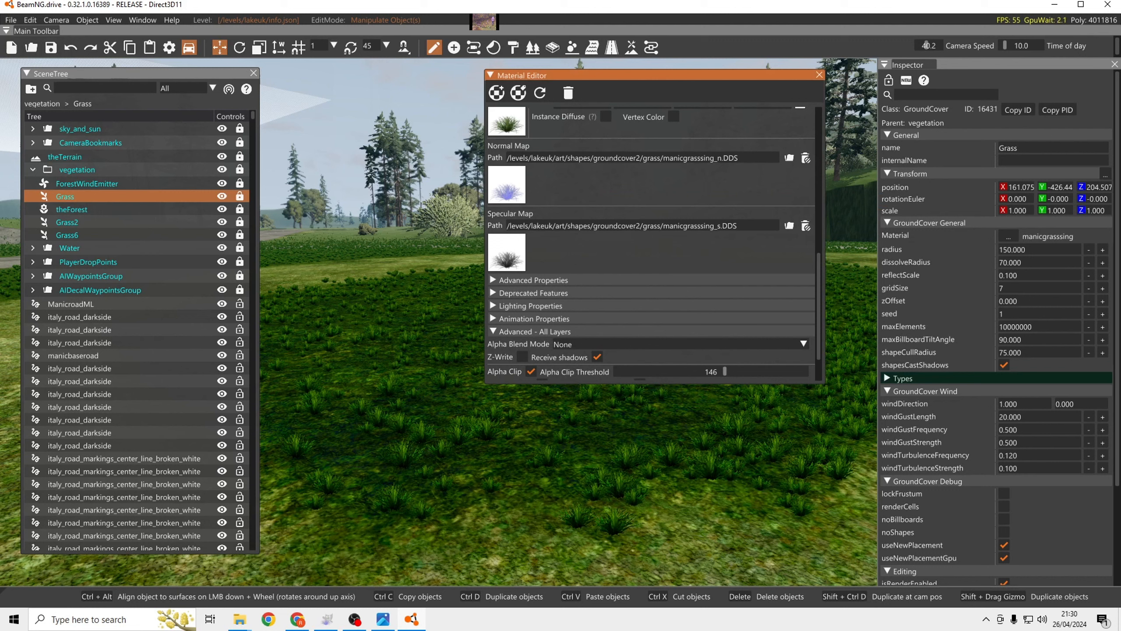
key(ctrl+s)
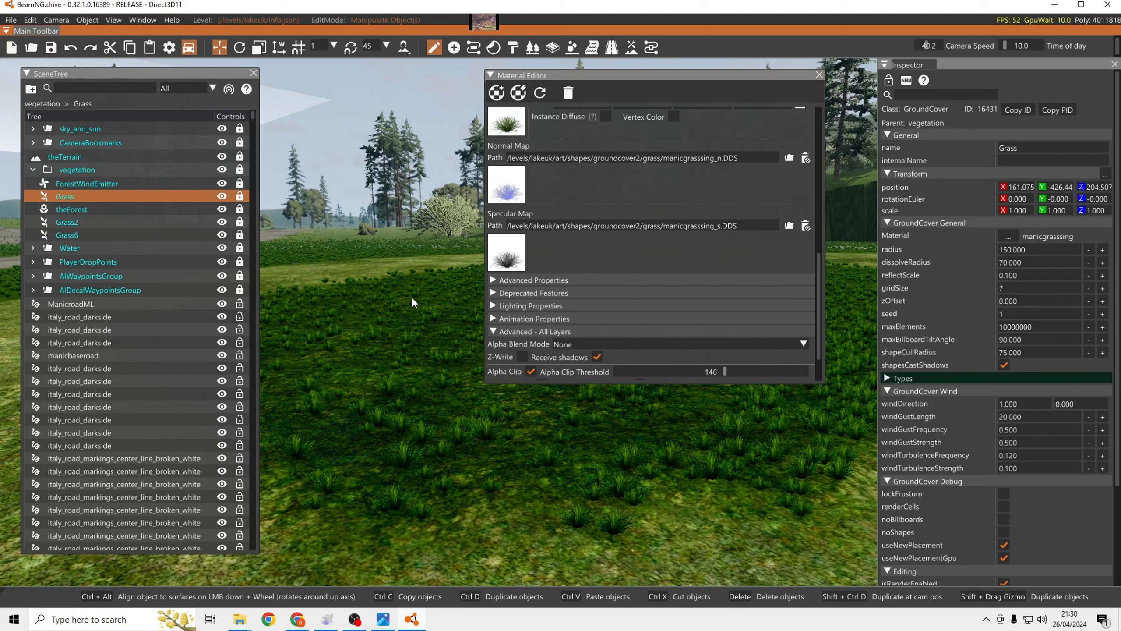
Set the windScale of type [0] in the Grass ground cover to 0.600.
key(w)
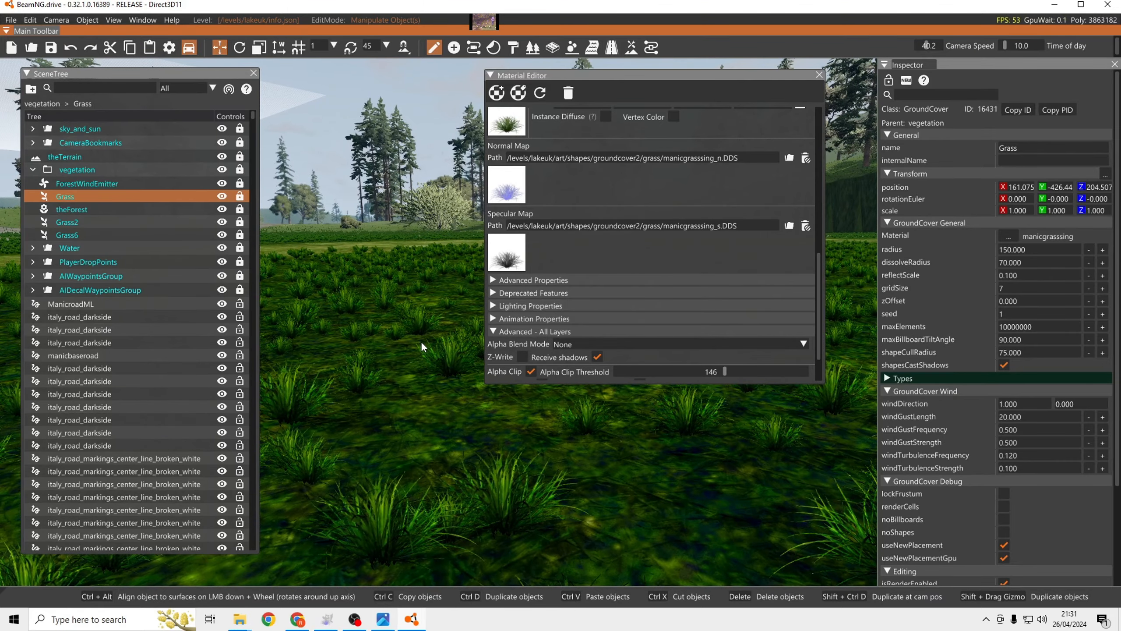
key(d)
mouse_move(410, 356)
right_down()
mouse_move(409, 322)
mouse_move(422, 347)
right_up()
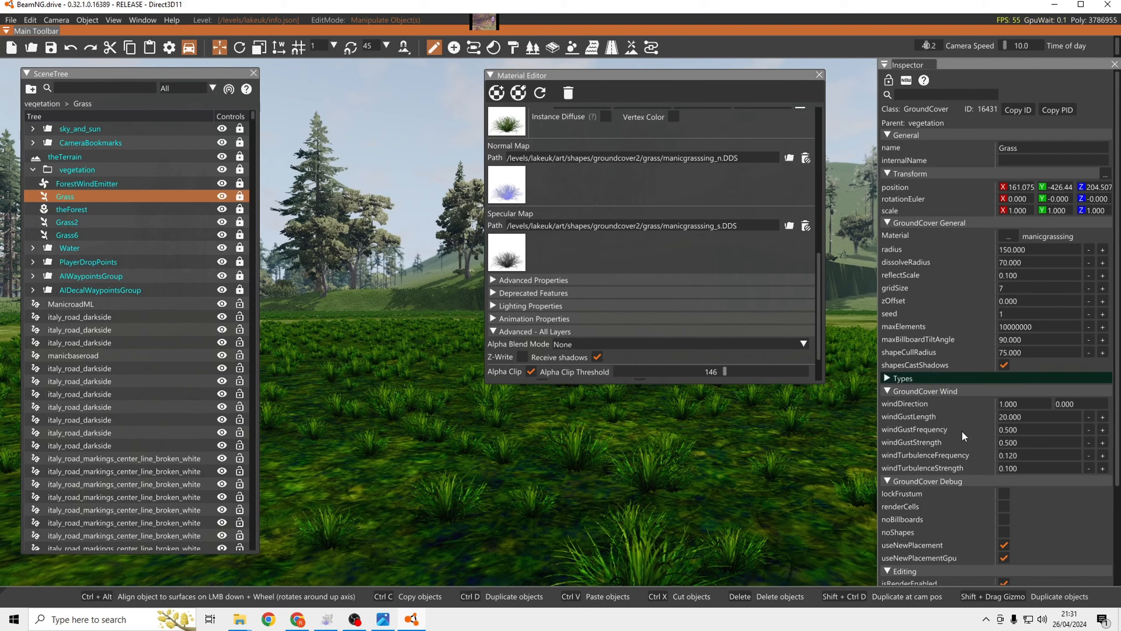
click(890, 378)
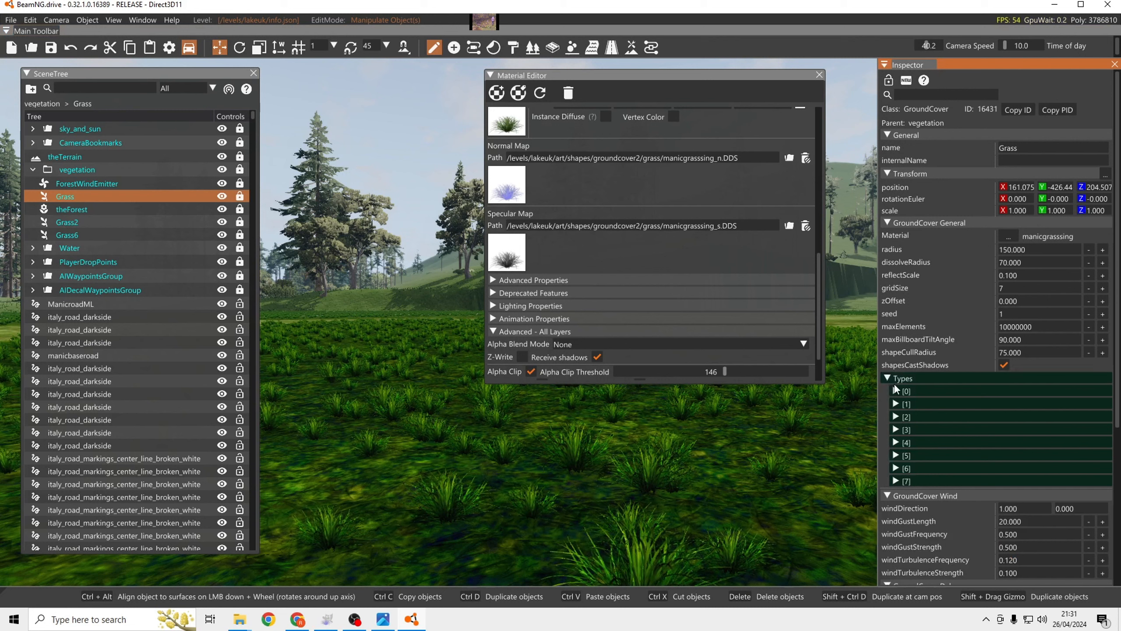
click(894, 391)
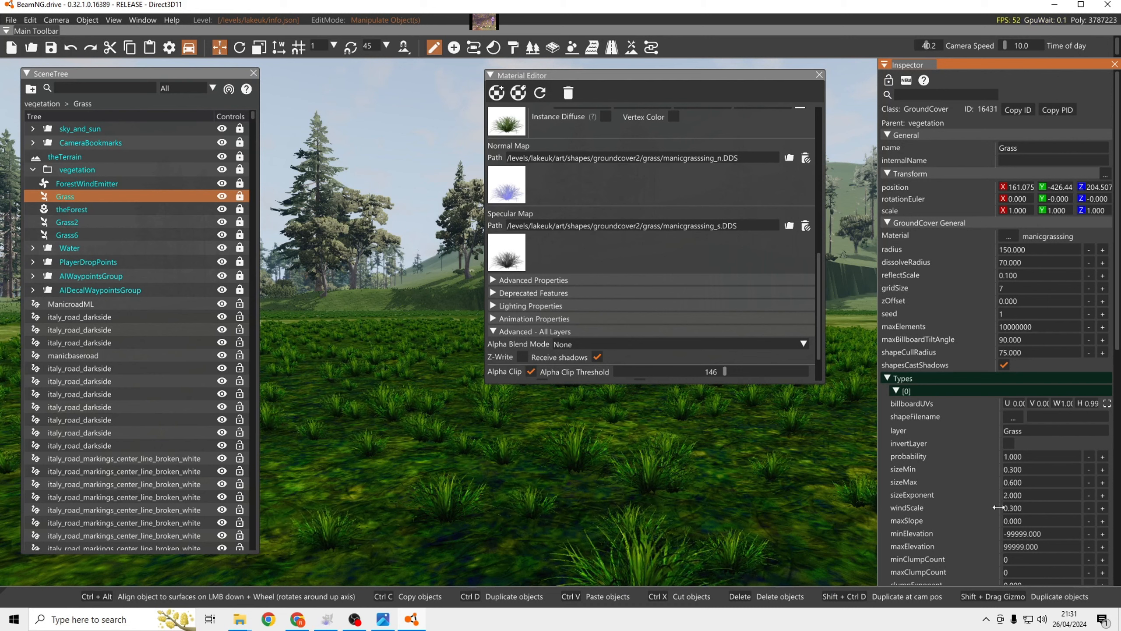
click(1102, 508)
click(1103, 508)
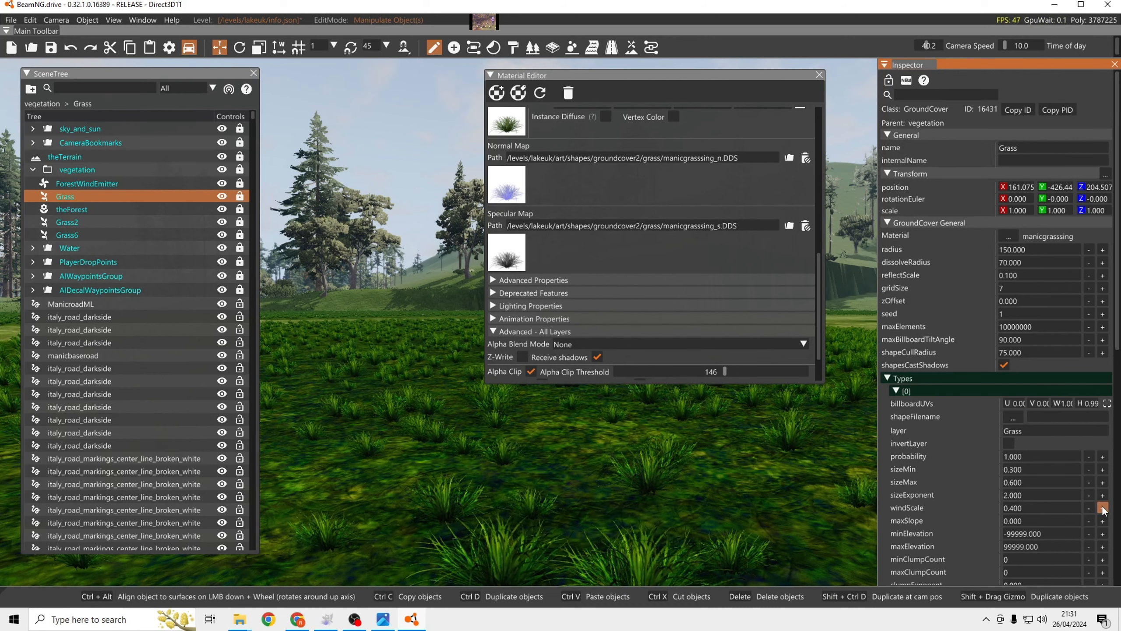
click(1102, 508)
click(1103, 508)
click(1103, 508)
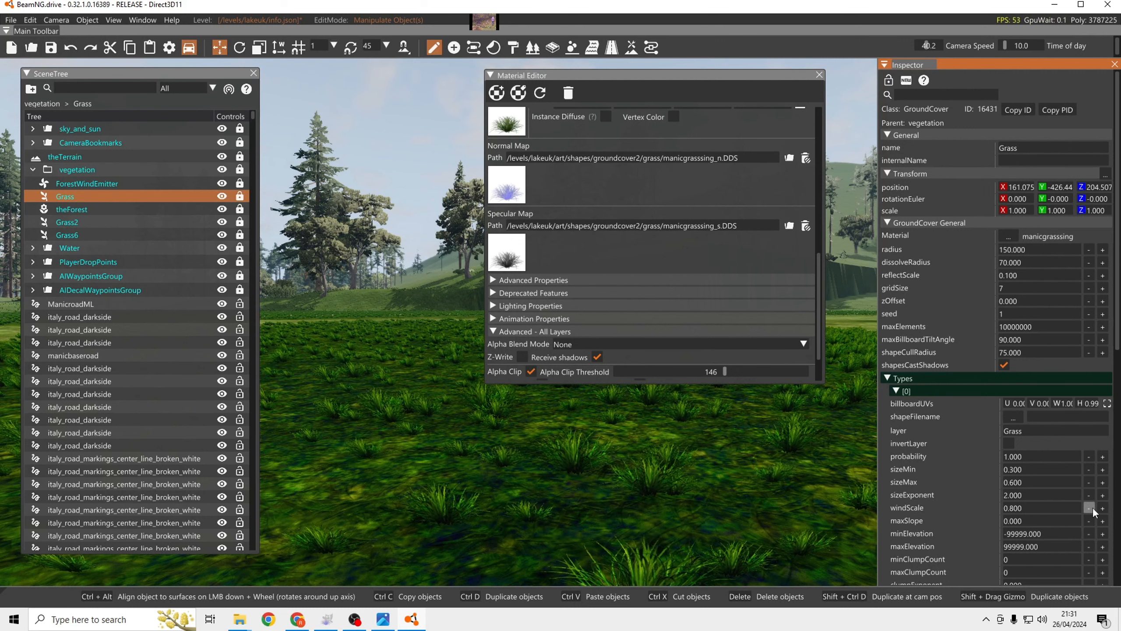
click(1090, 508)
click(1090, 508)
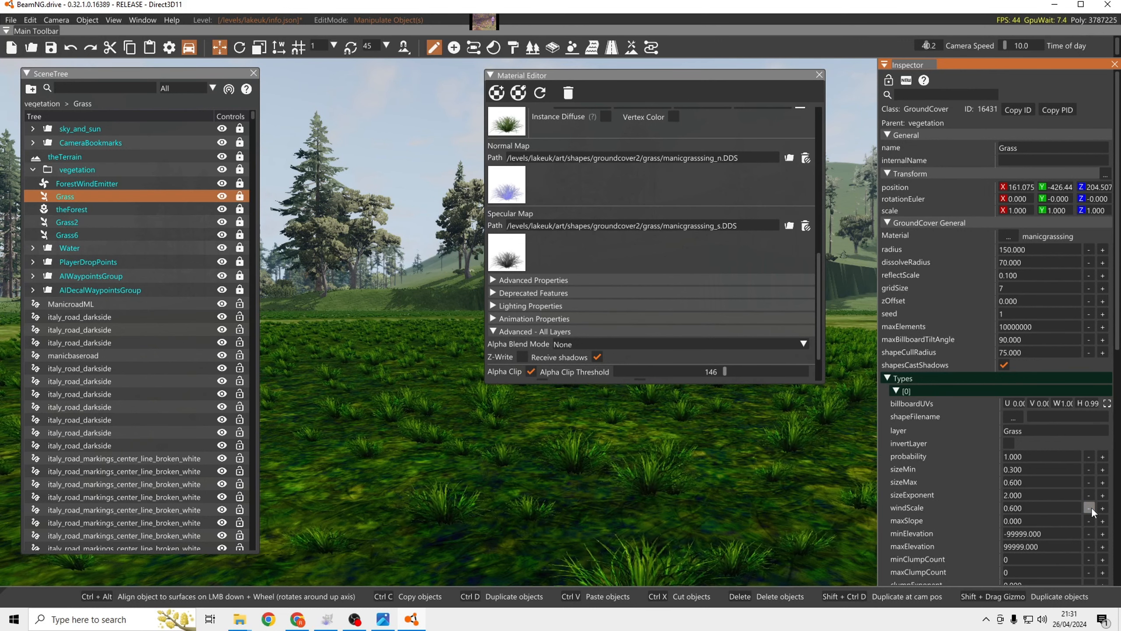
Set the windScale of type [0] in the Grass ground cover to 0.500 and collapse that type to show the GroundCover Wind settings.
click(1090, 508)
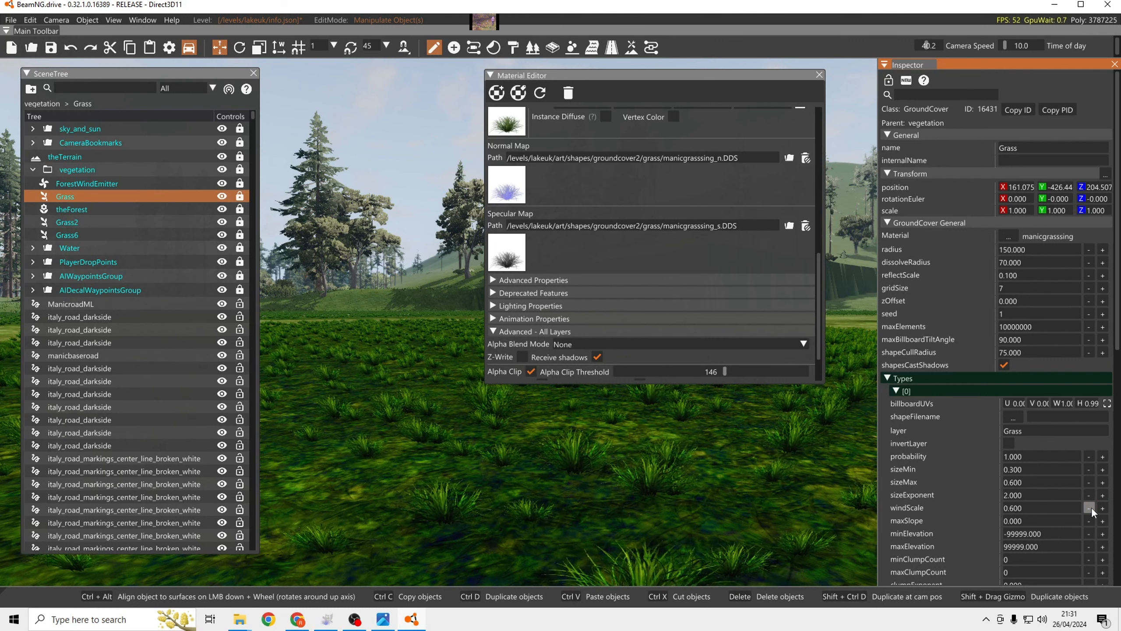
click(1090, 508)
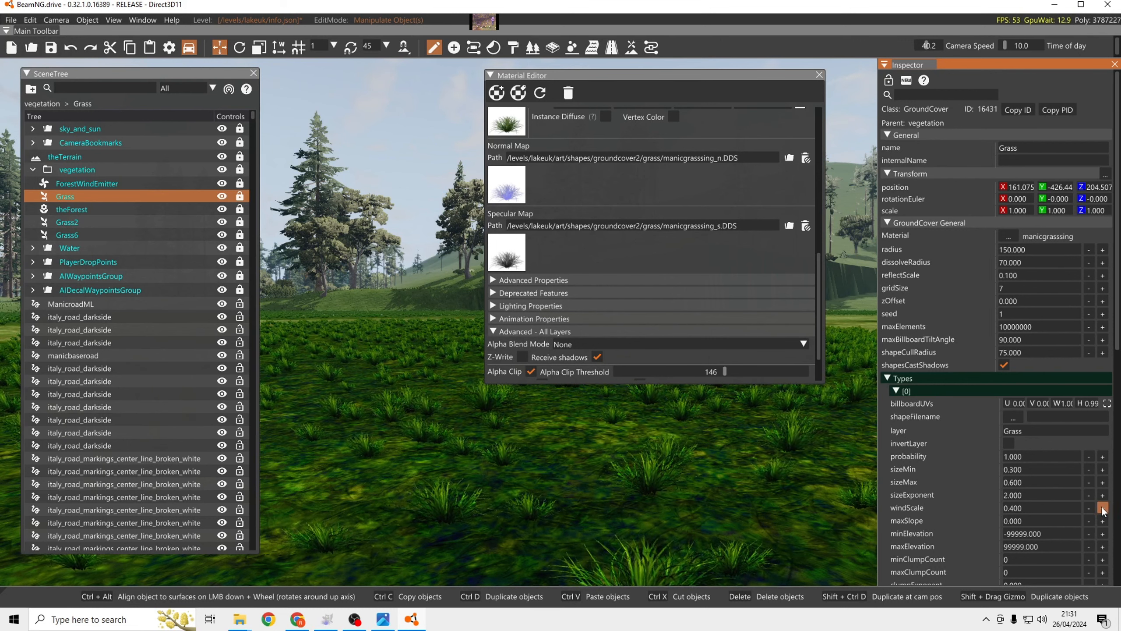
click(1103, 508)
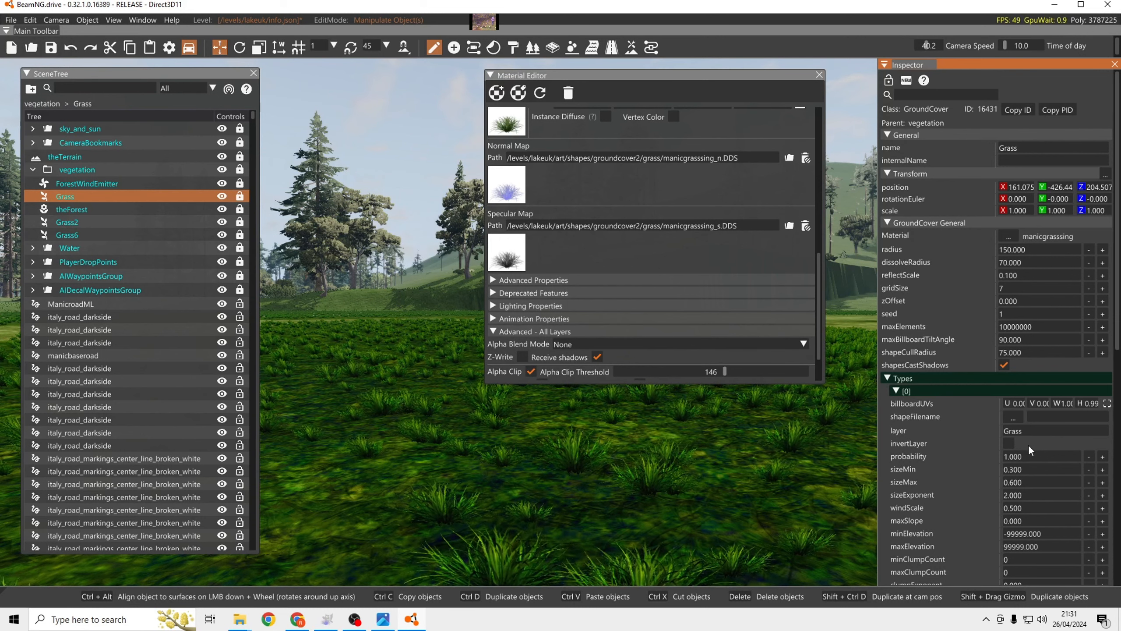
click(897, 391)
scroll(921, 516, down, 3)
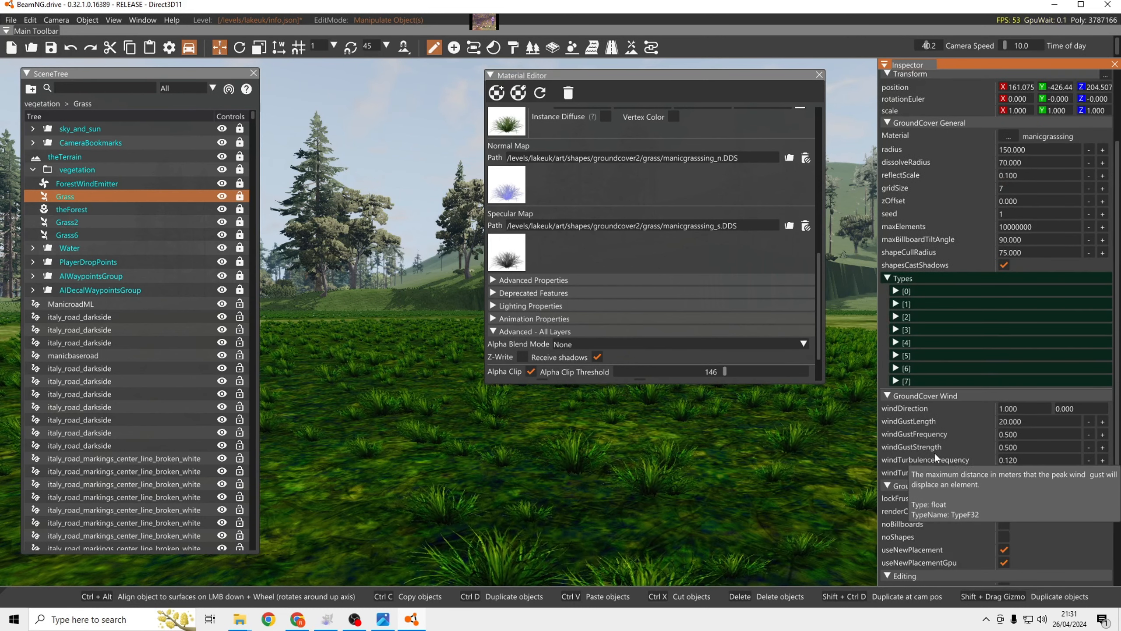
Collapse the Material Editor and inspect the grass ground cover up close and across the map's fields and roadsides.
key(s)
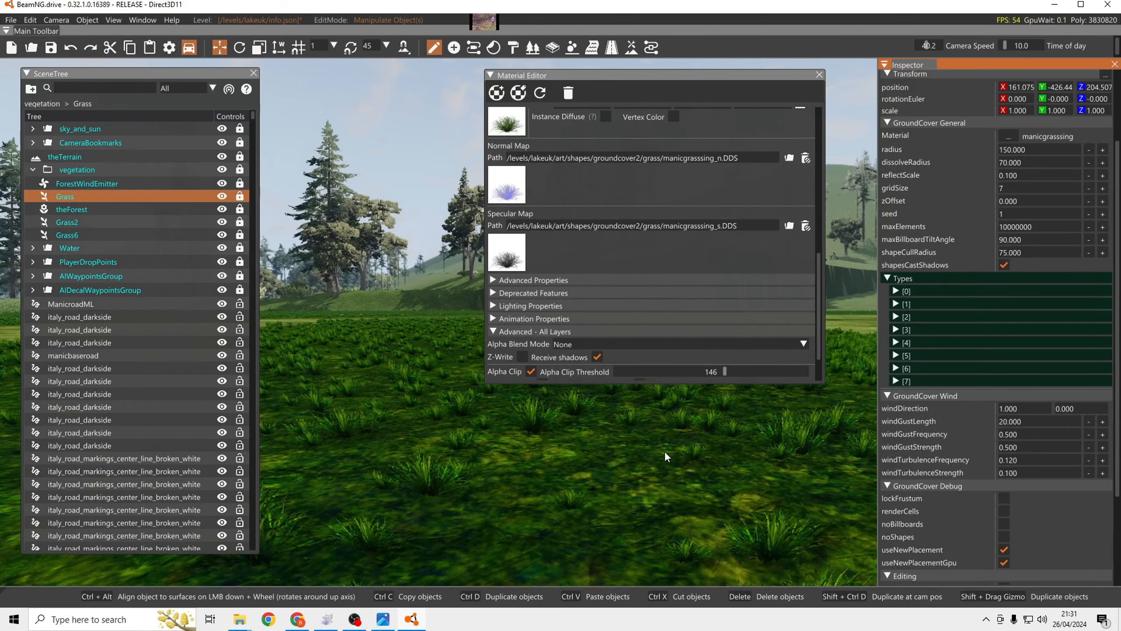
right_drag(664, 451, 640, 380)
key(w)
key(s)
key(w)
scroll(605, 234, up, 1)
scroll(603, 234, up, 1)
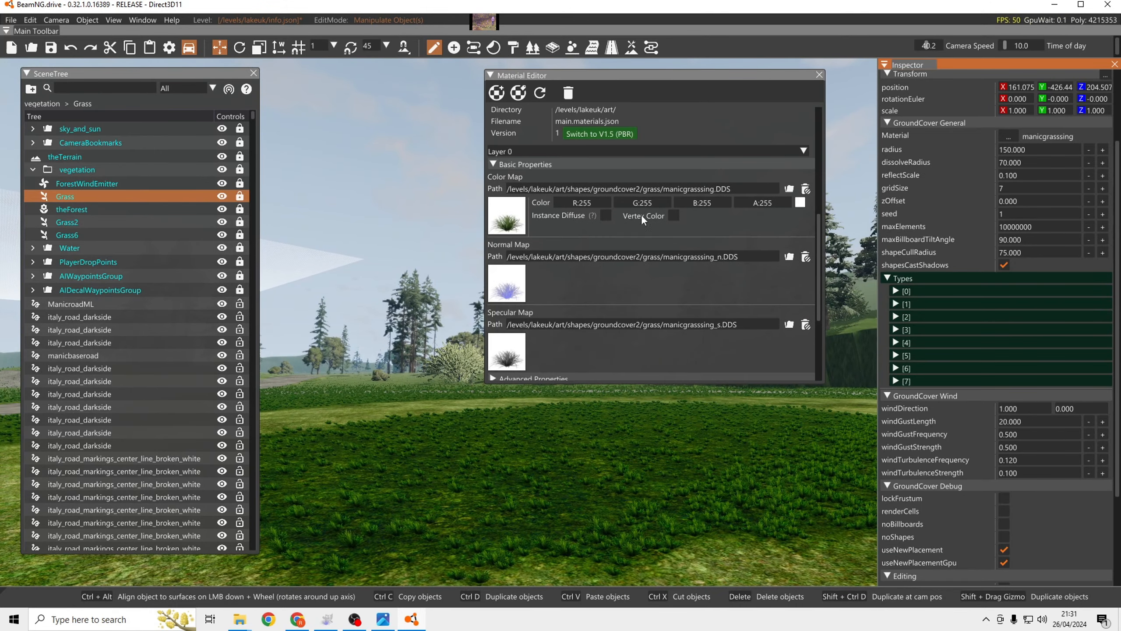
click(490, 75)
key(w)
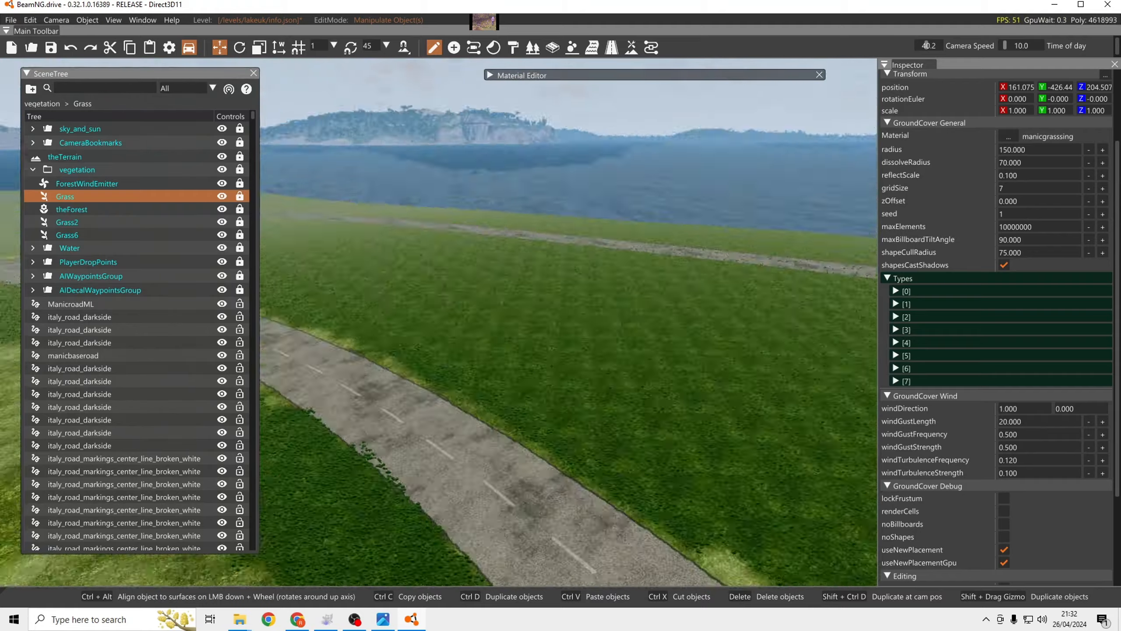
key(w)
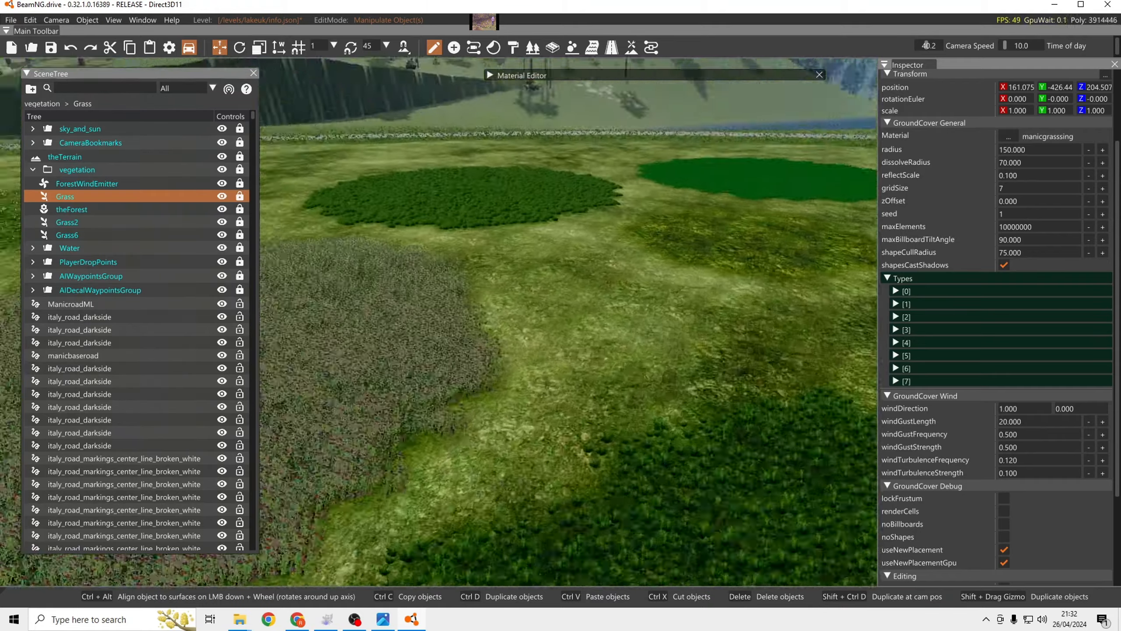